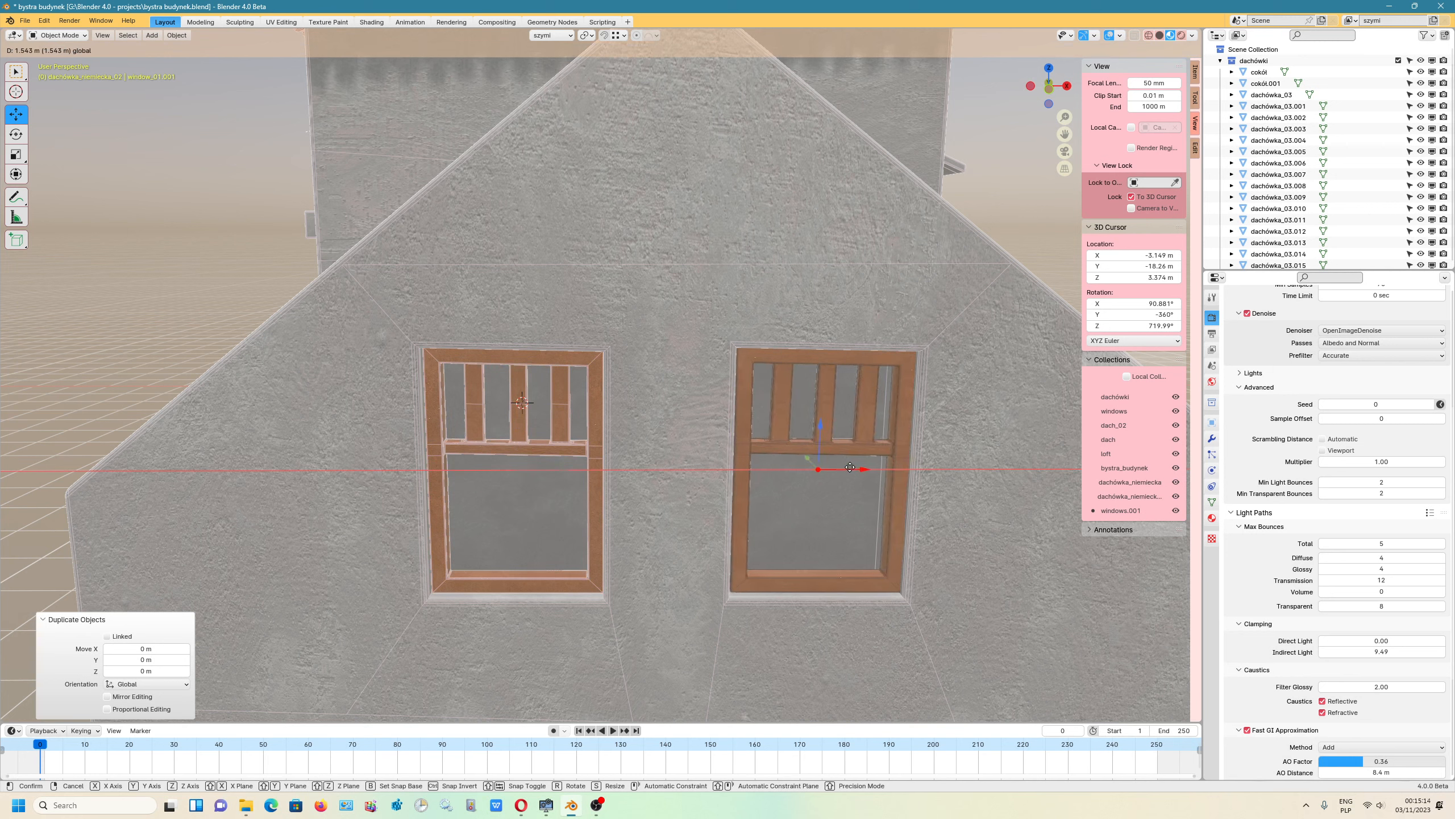
Step: Place the duplicated window 1.5197 m along the X axis from the original
left_click(849, 470)
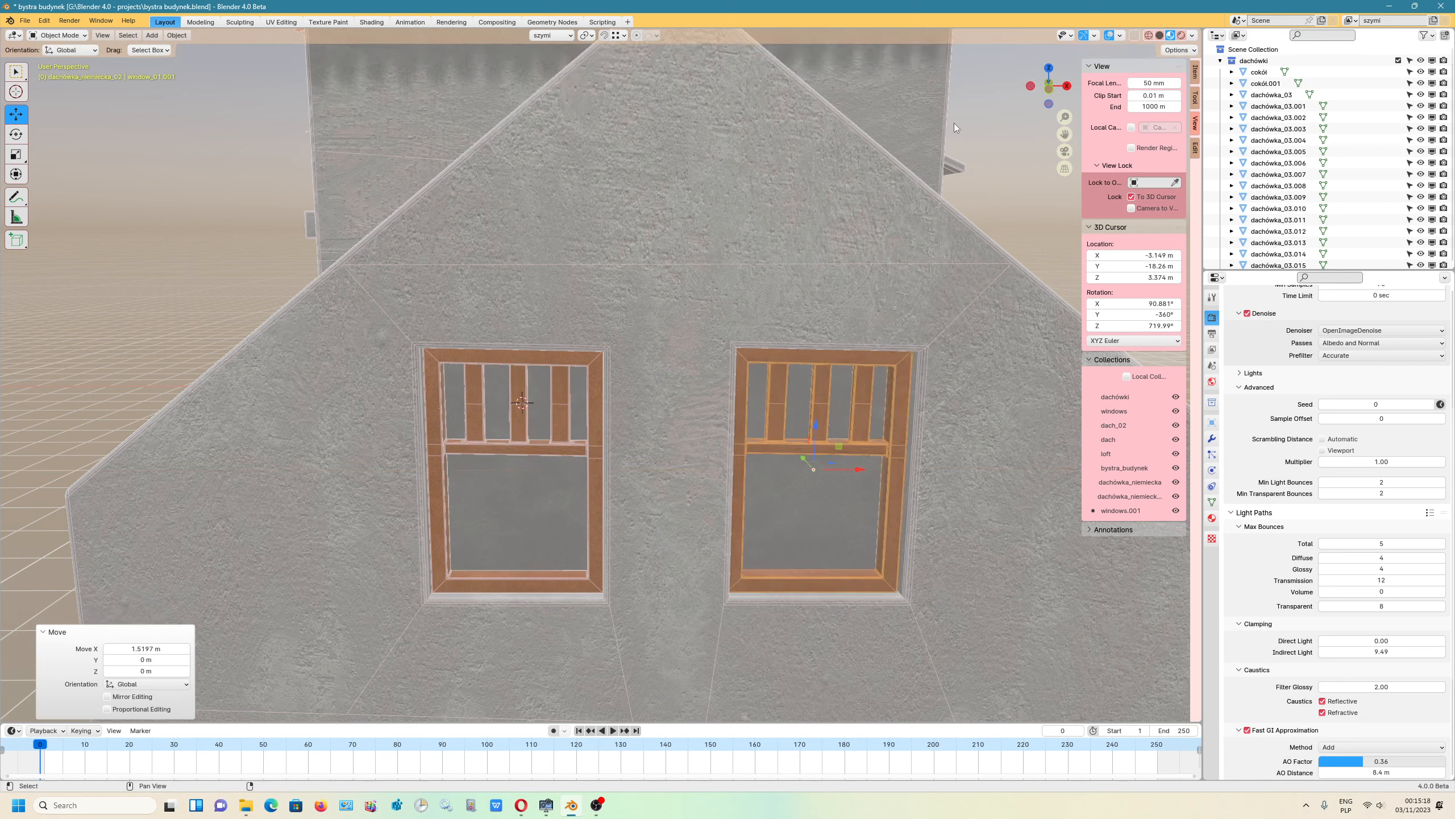
Step: Isolate the windows.001 collection in the viewport and place the 3D cursor on the duplicated window's top frame rail
scroll(1301, 189, "down", 20)
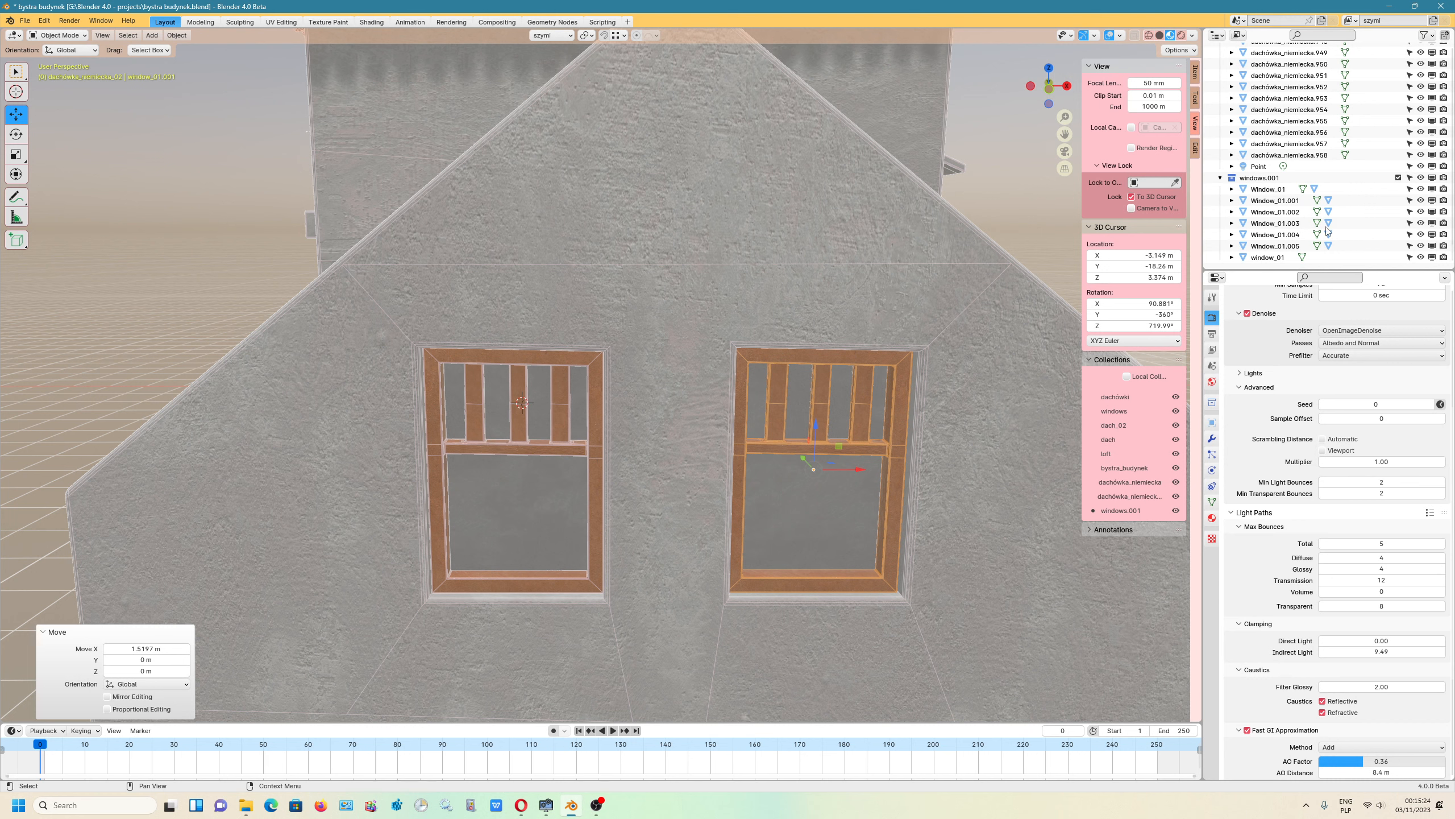
left_click(1421, 178)
left_click(1421, 178)
left_click(1127, 512)
scroll(898, 355, "up", 5)
right_click(832, 354, "shift")
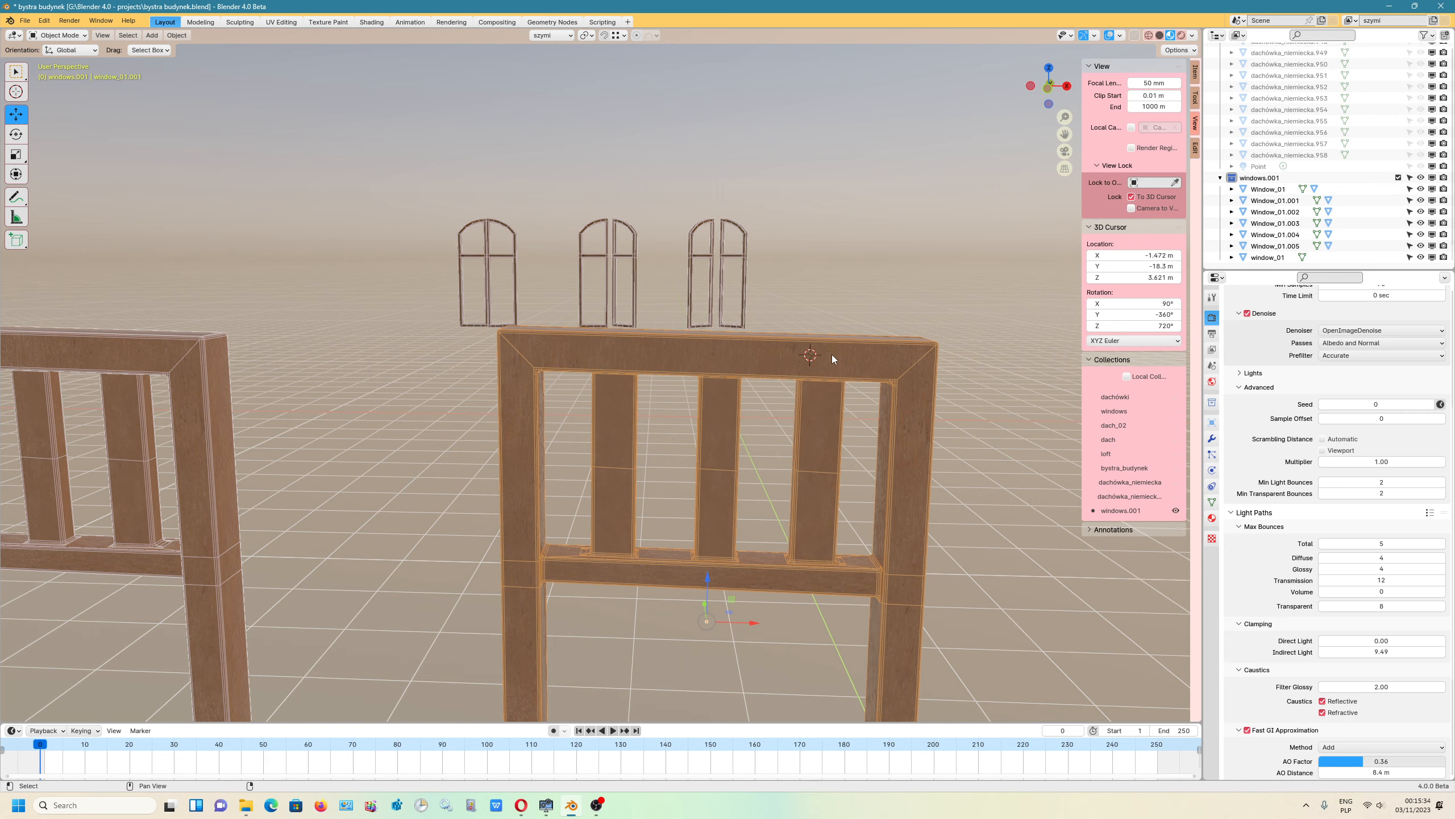
middle_click_drag(833, 355, 577, 59)
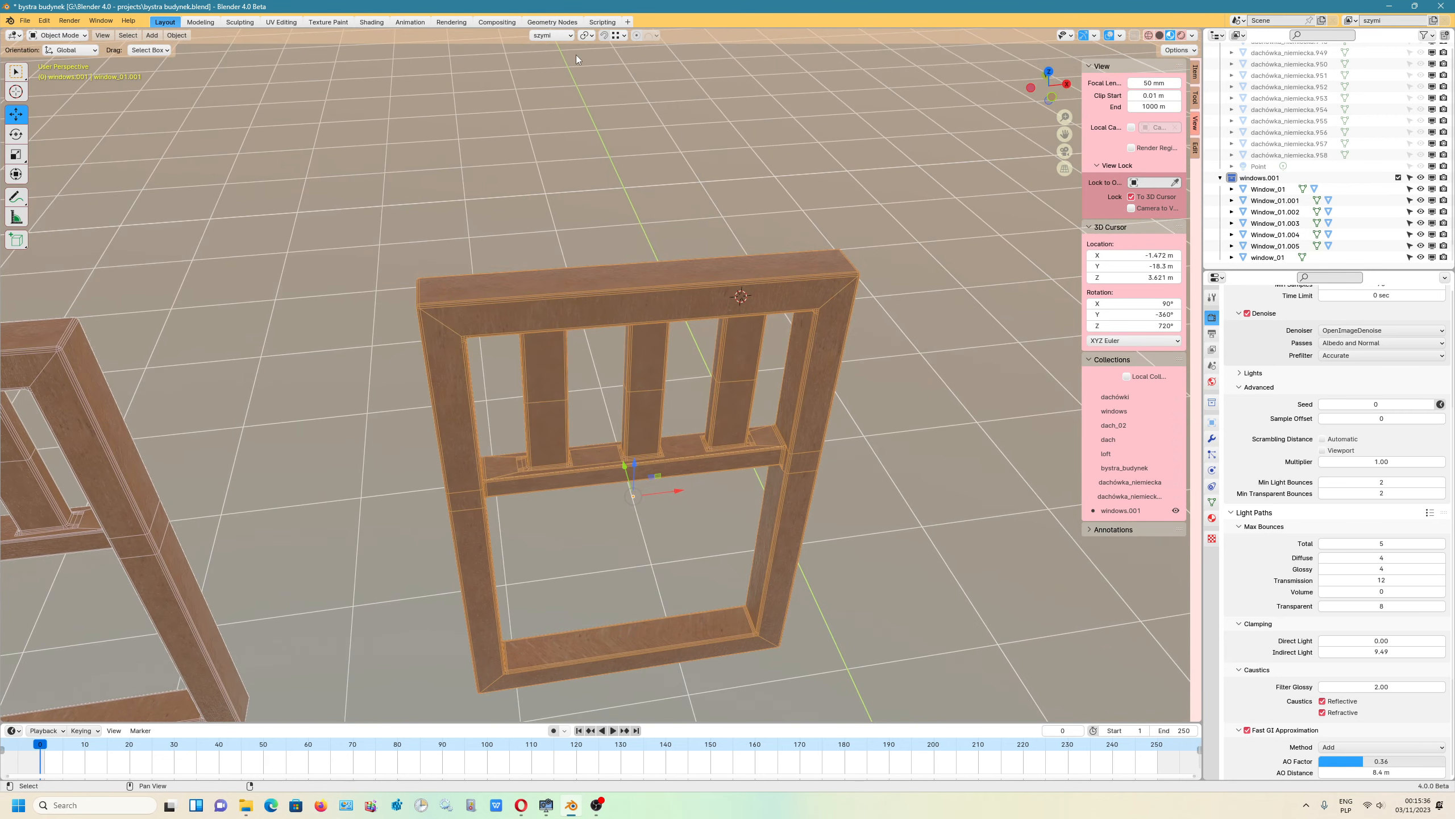
Step: Open the Shading workspace and add an empty fourth material slot to the duplicated window
left_click(370, 22)
scroll(717, 275, "down", 6)
middle_click_drag(785, 321, 756, 378)
middle_click_drag(767, 430, 742, 228, "shift")
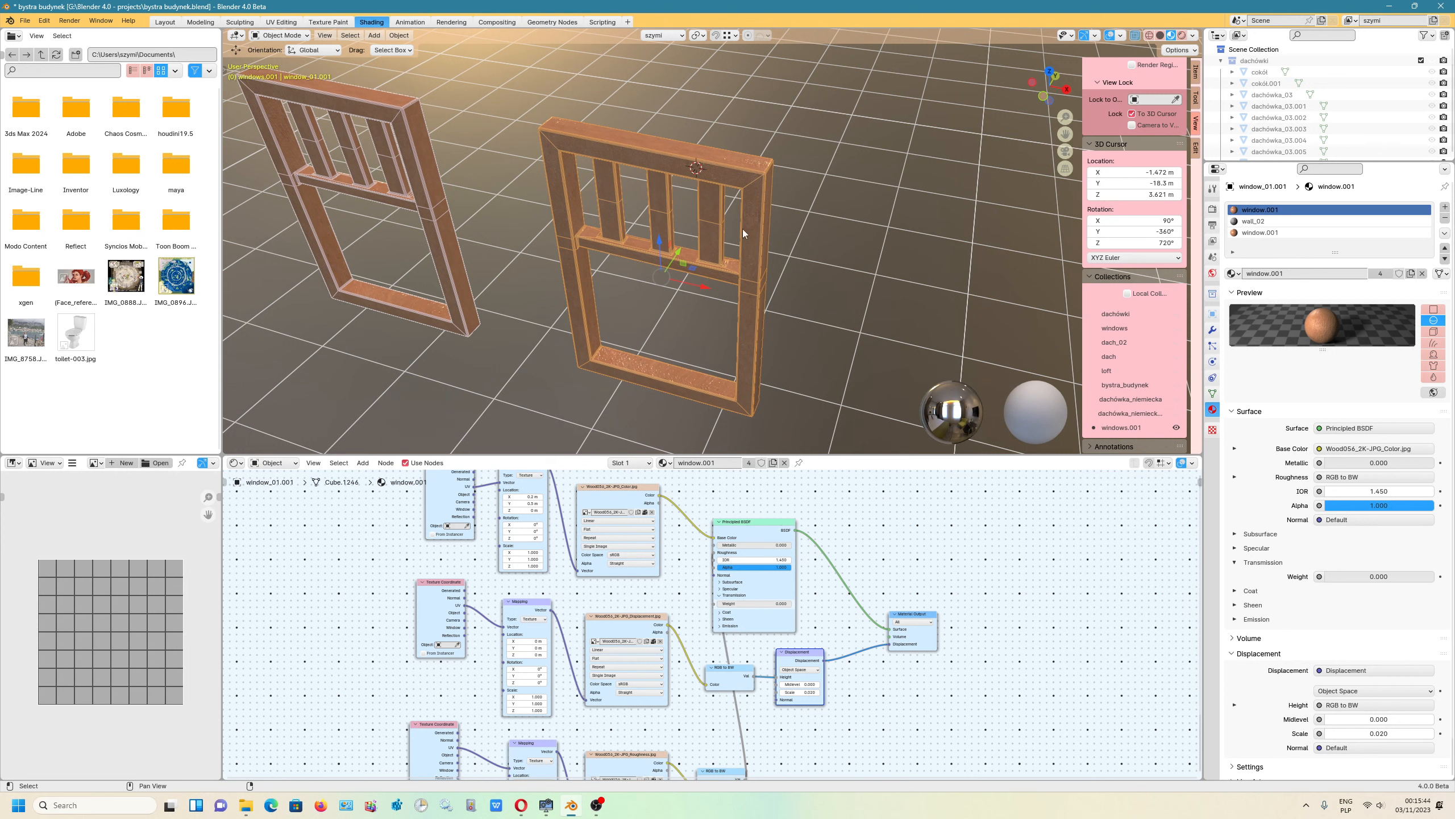
left_click(665, 464)
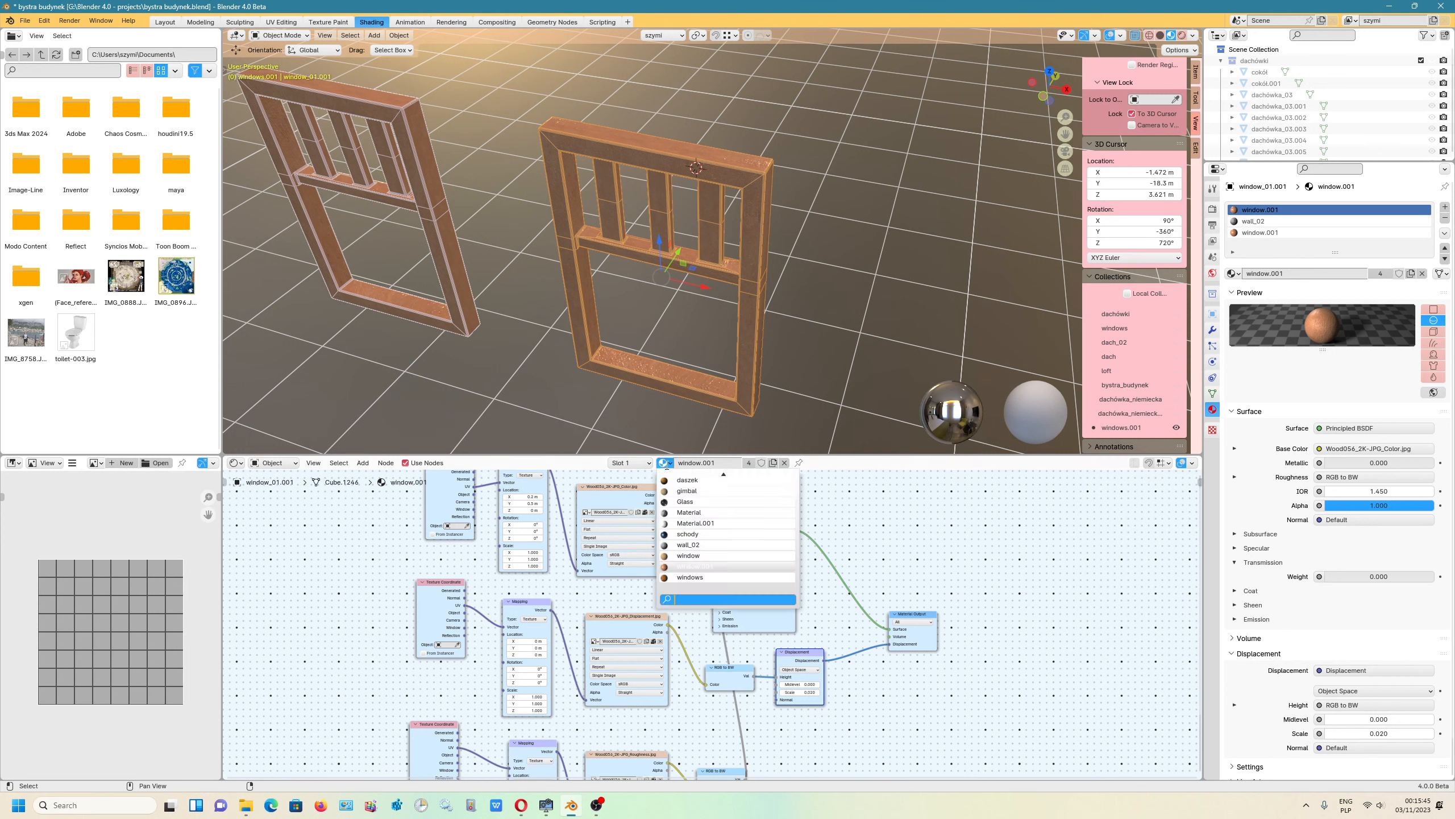
left_click(643, 465)
left_click(691, 484)
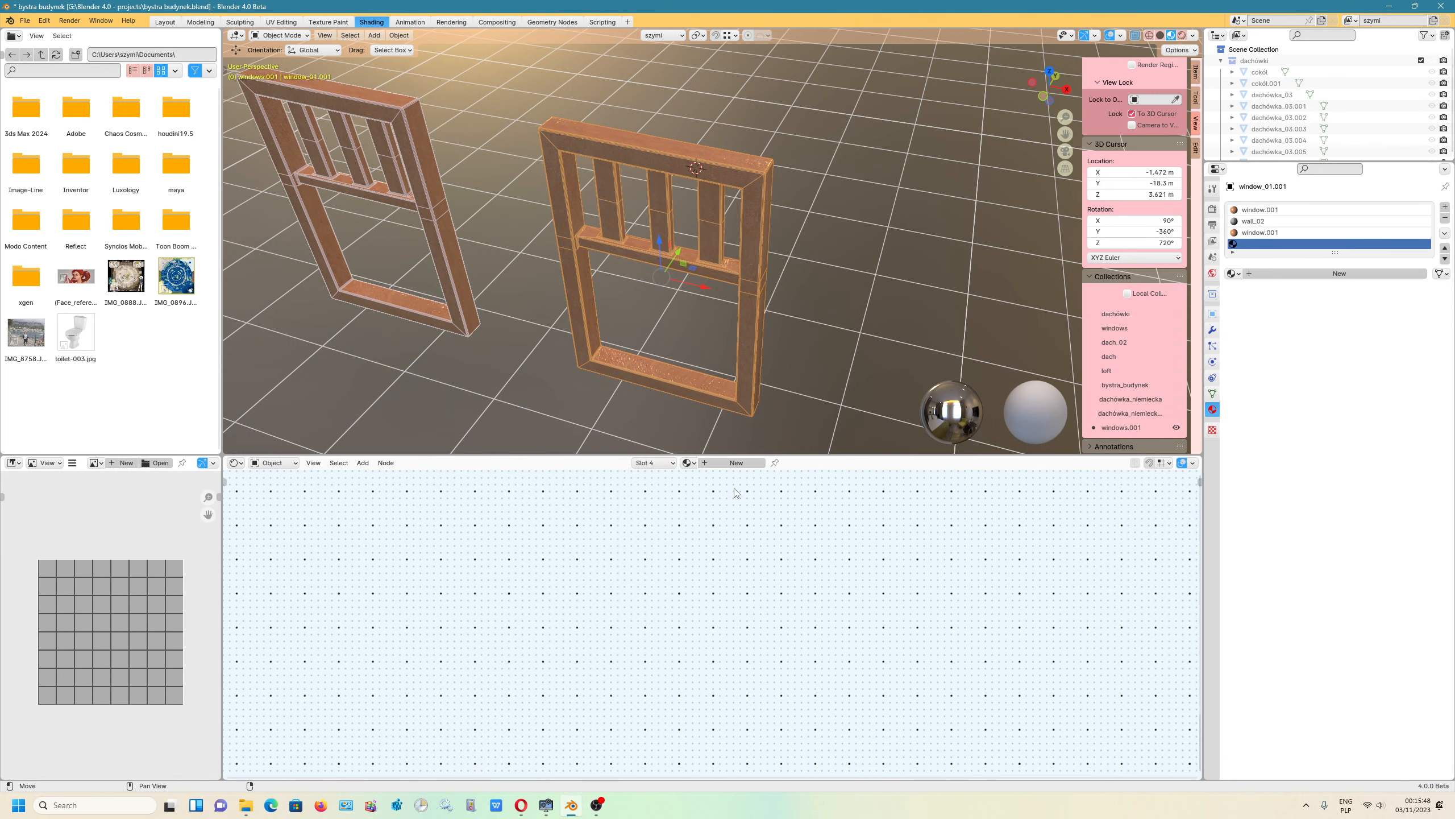
Step: Create a new material in the empty fourth slot and name it wood_02
left_click(728, 463)
left_click(717, 462)
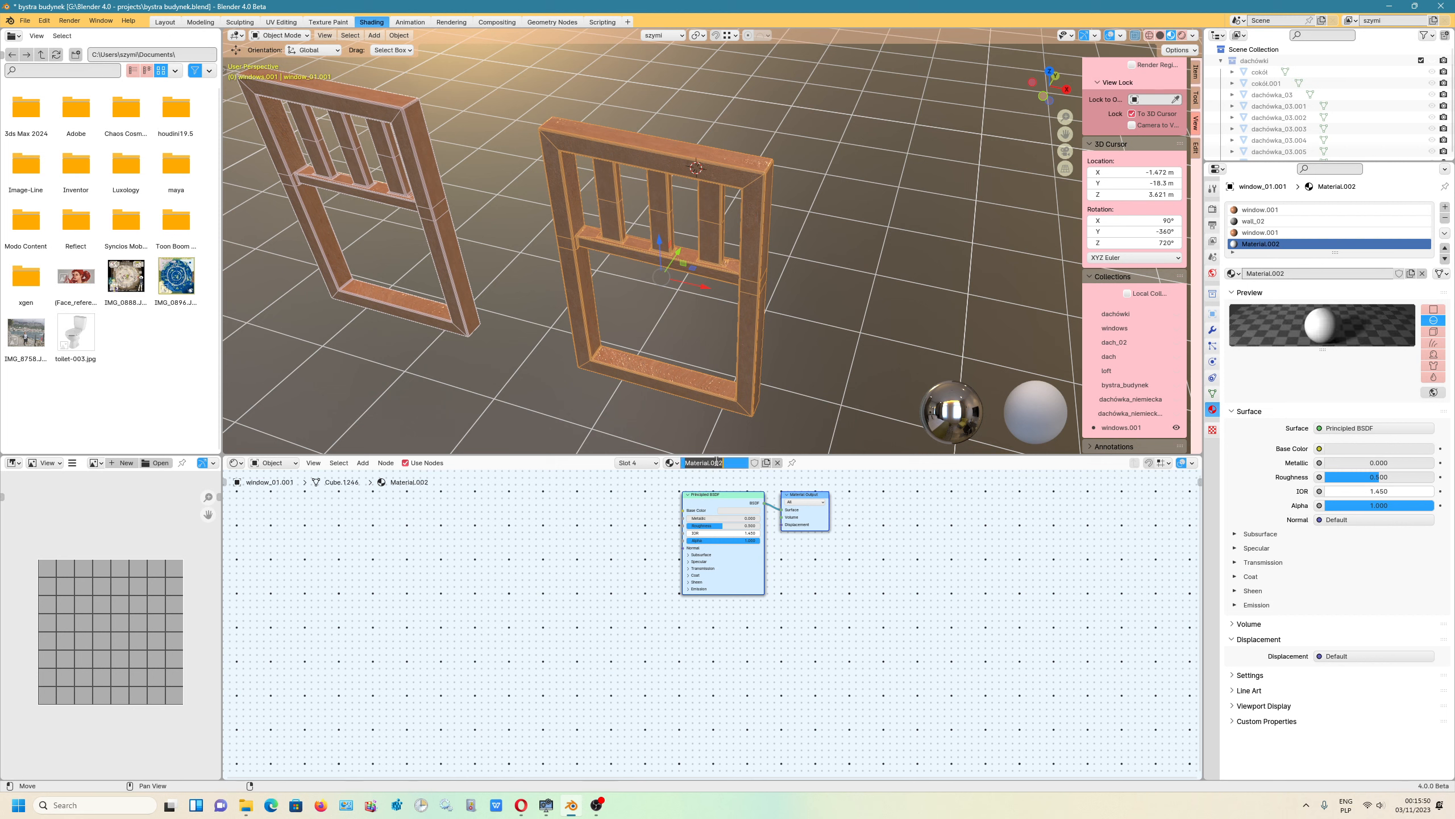
type("wood_")
key("Return")
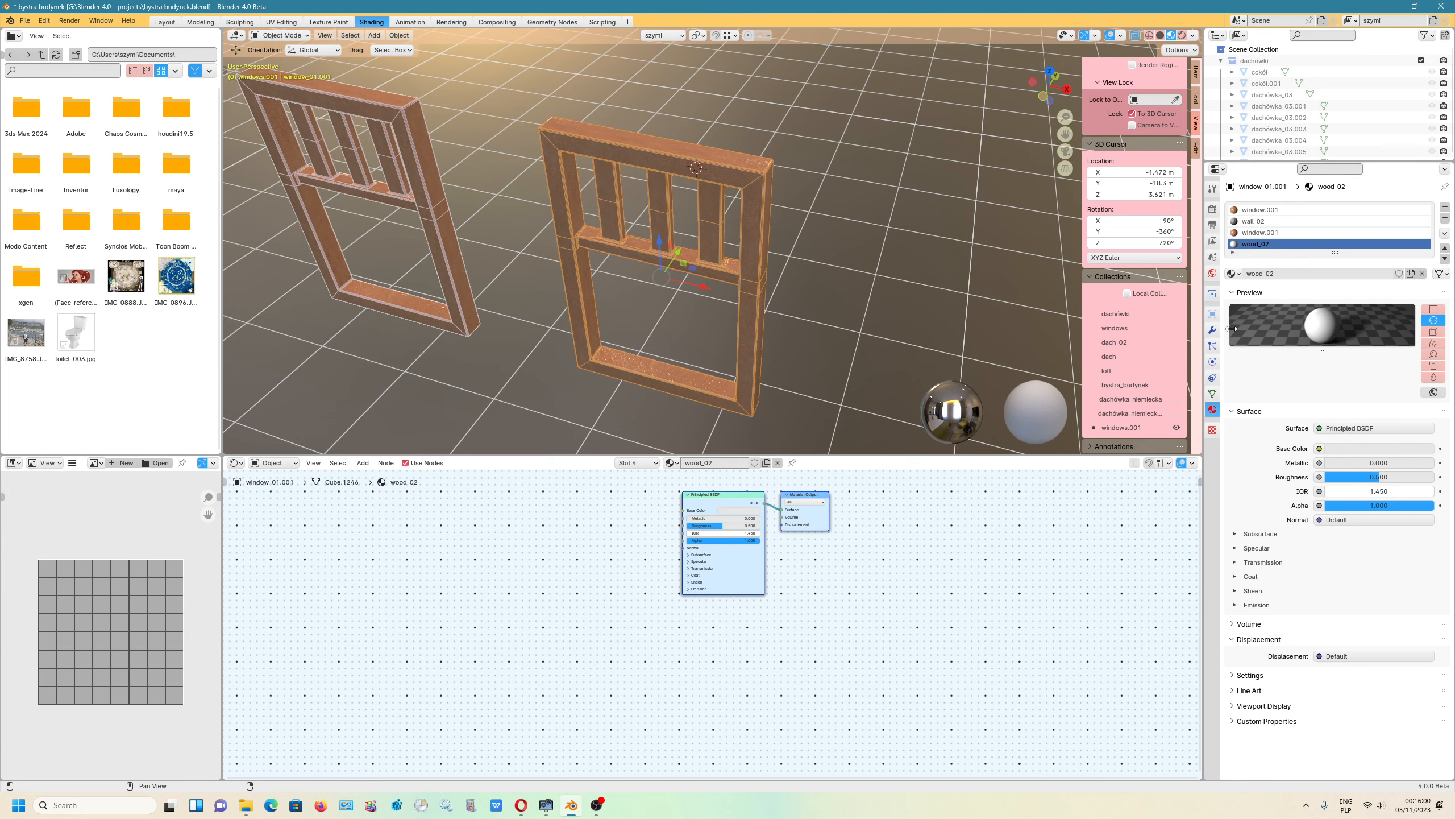
Step: Apply the wood_02 material to the duplicated window's frame, replacing the material in its first slot
left_click_drag(1233, 276, 957, 266)
left_click_drag(757, 262, 757, 262)
left_click_drag(1241, 281, 753, 287)
middle_click_drag(792, 315, 888, 280)
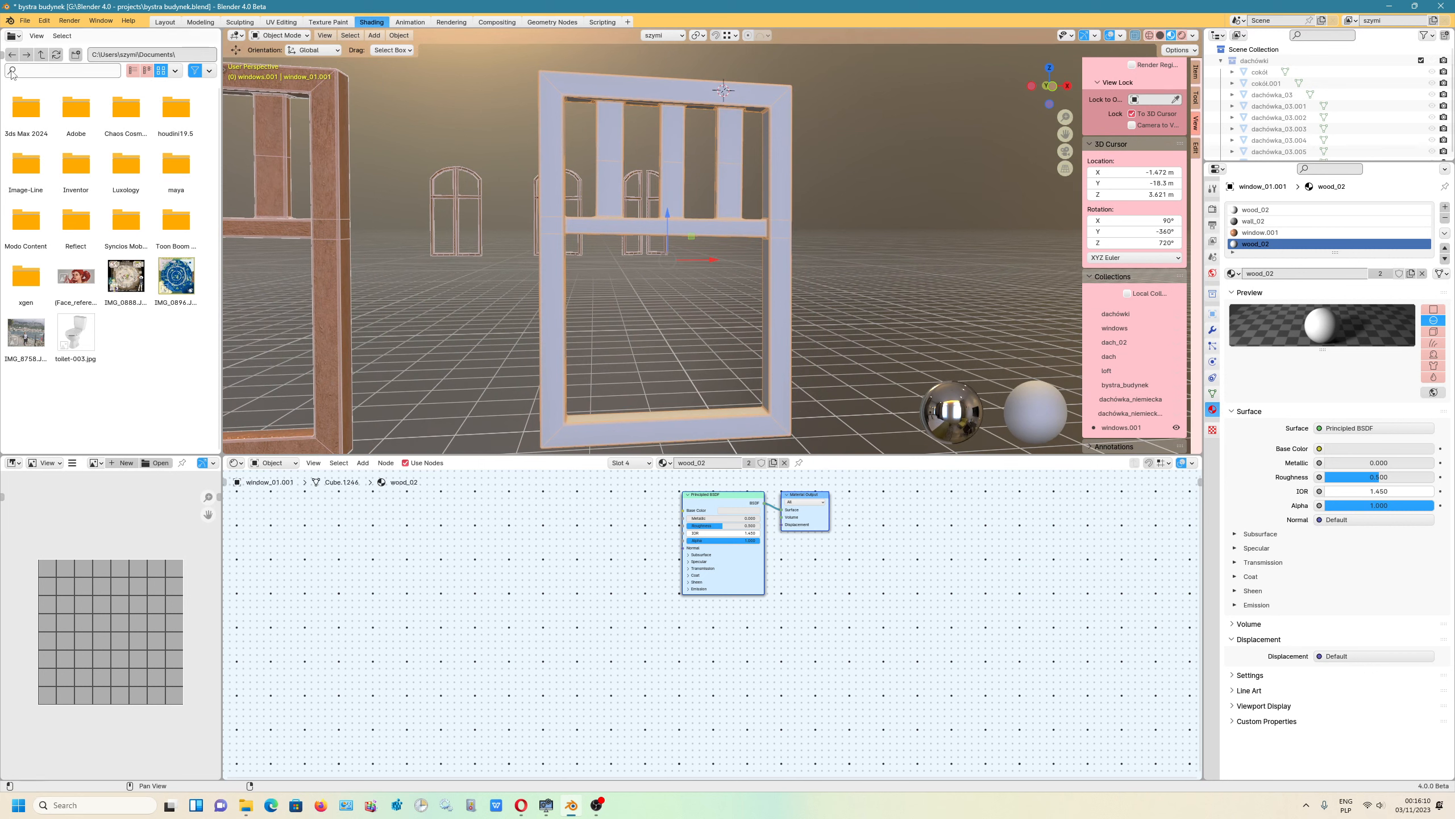
Step: Save the bystra budynek.blend project file
left_click(25, 20)
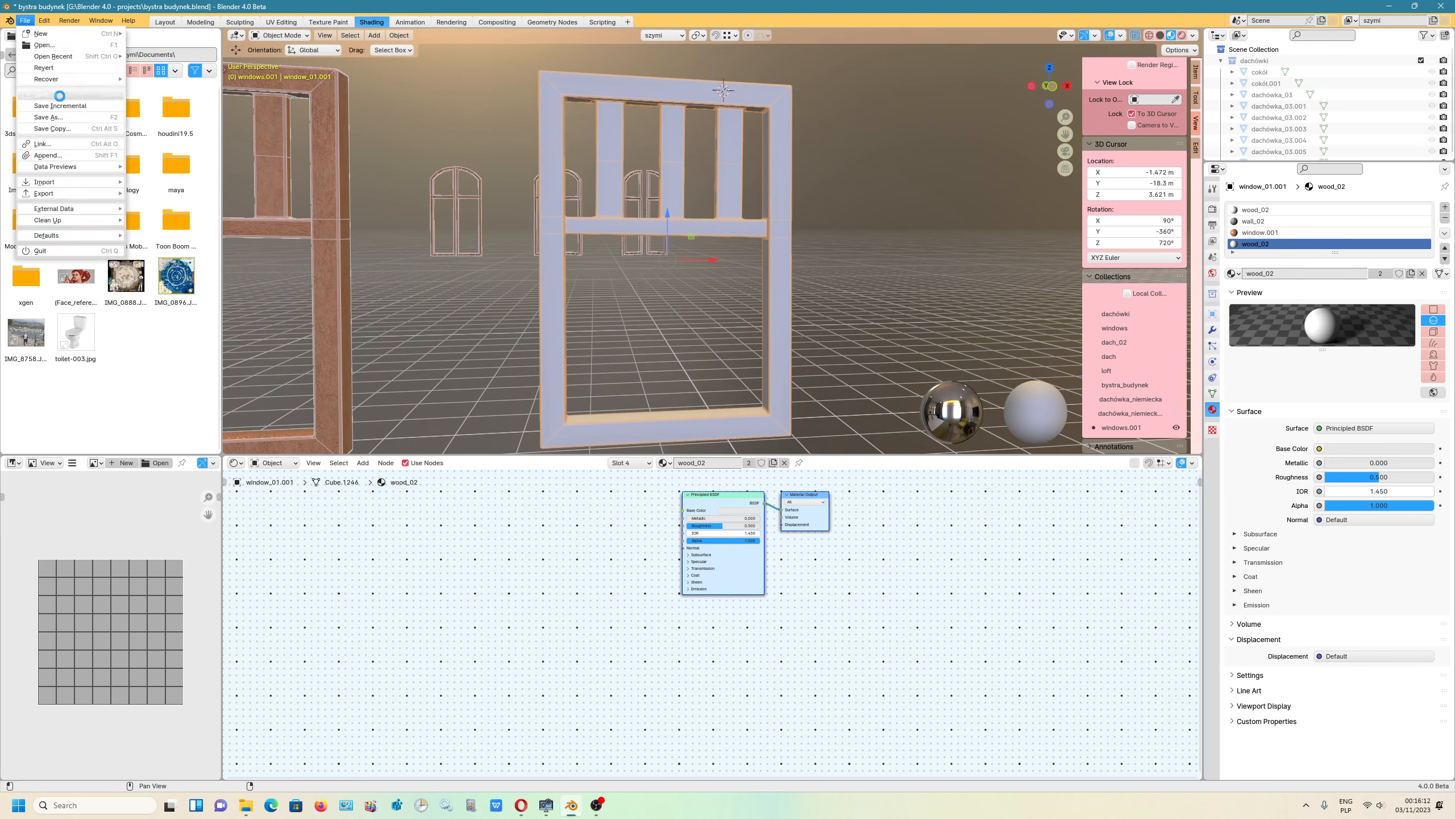
left_click(63, 96)
middle_click_drag(743, 294, 843, 378)
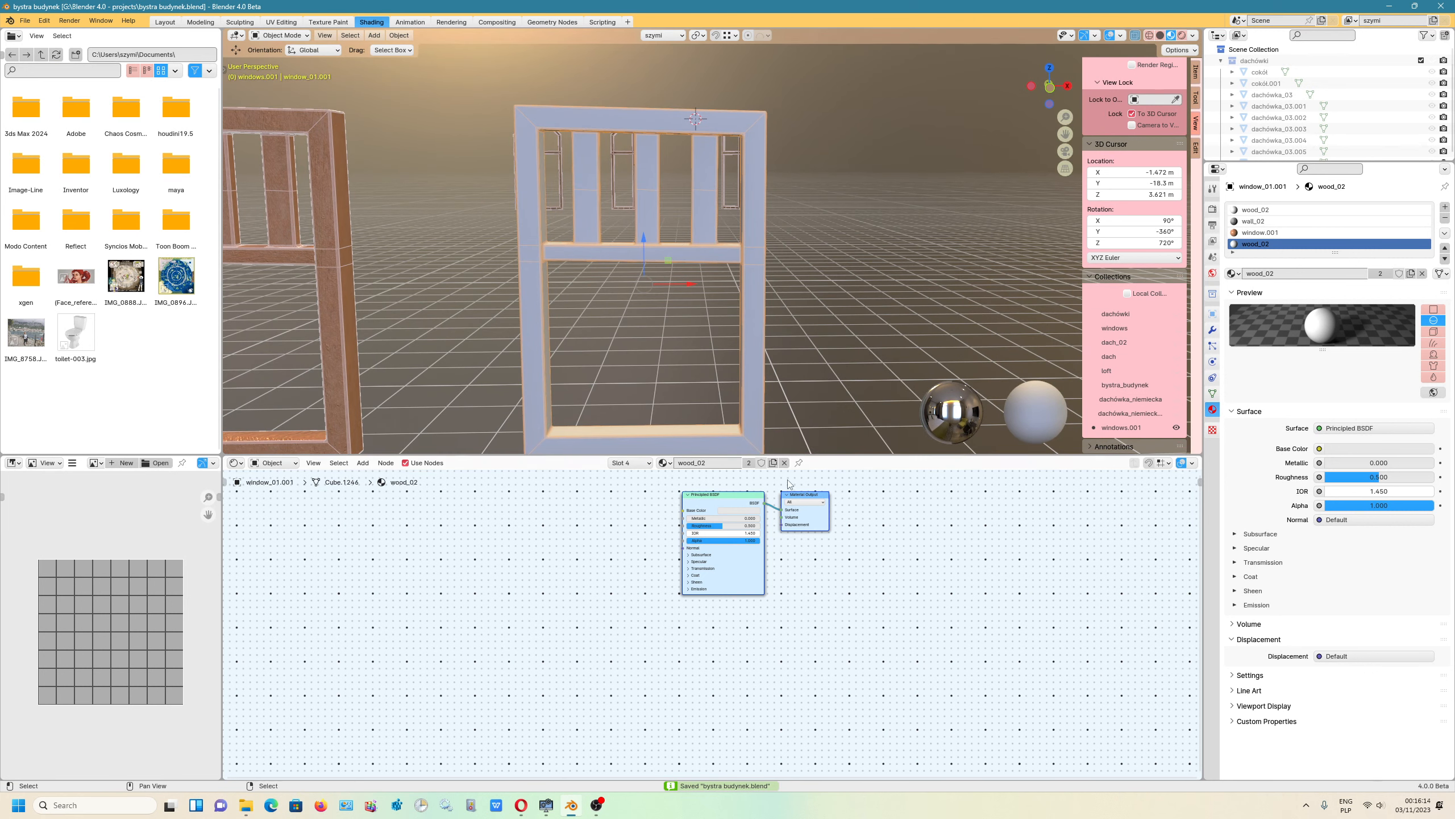
Step: Move the Principled BSDF and Material Output nodes lower in the node editor and spread them apart
left_click(732, 499)
left_click_drag(732, 497, 719, 497)
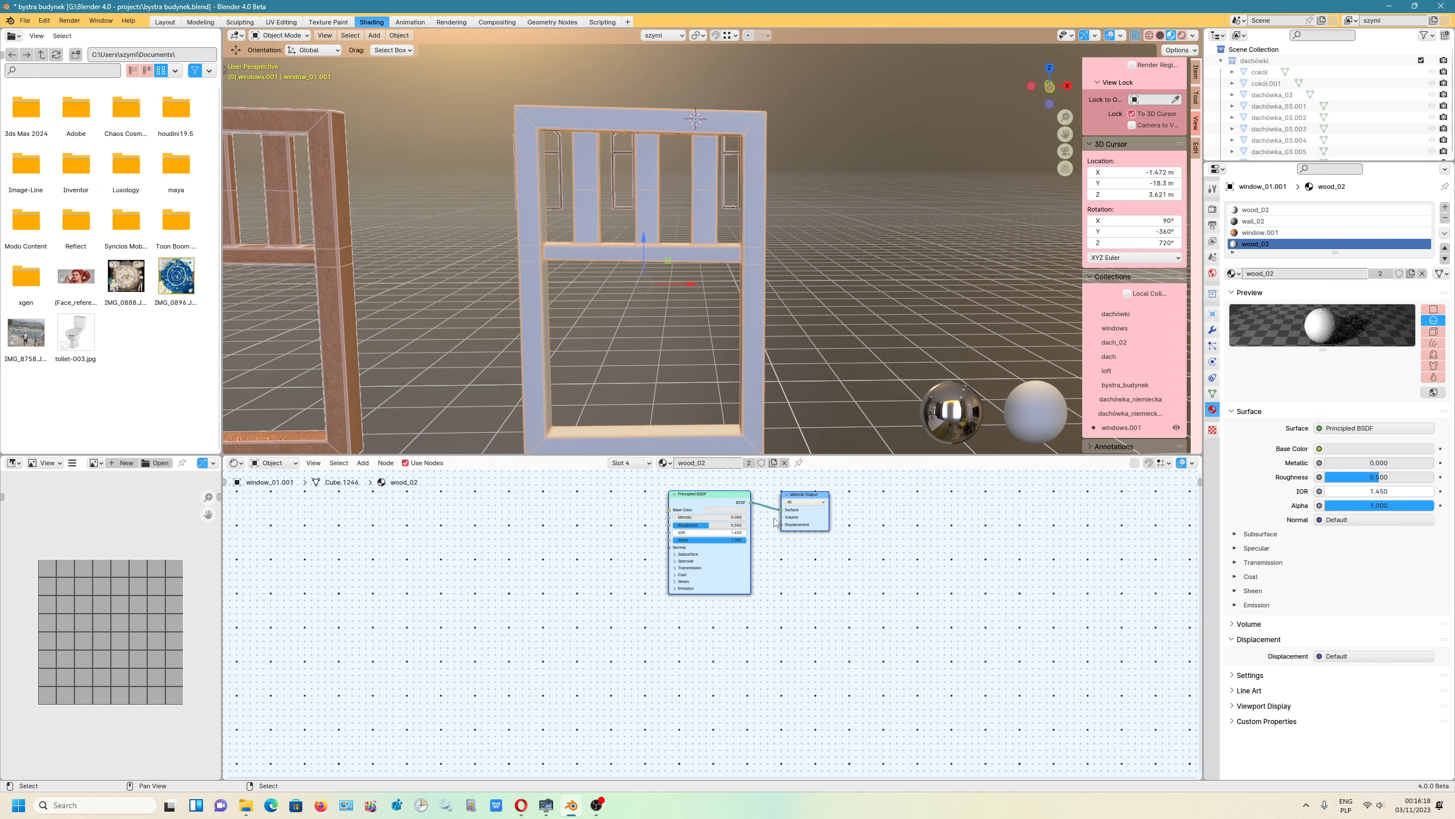
left_click_drag(732, 493, 679, 569)
left_click(806, 496)
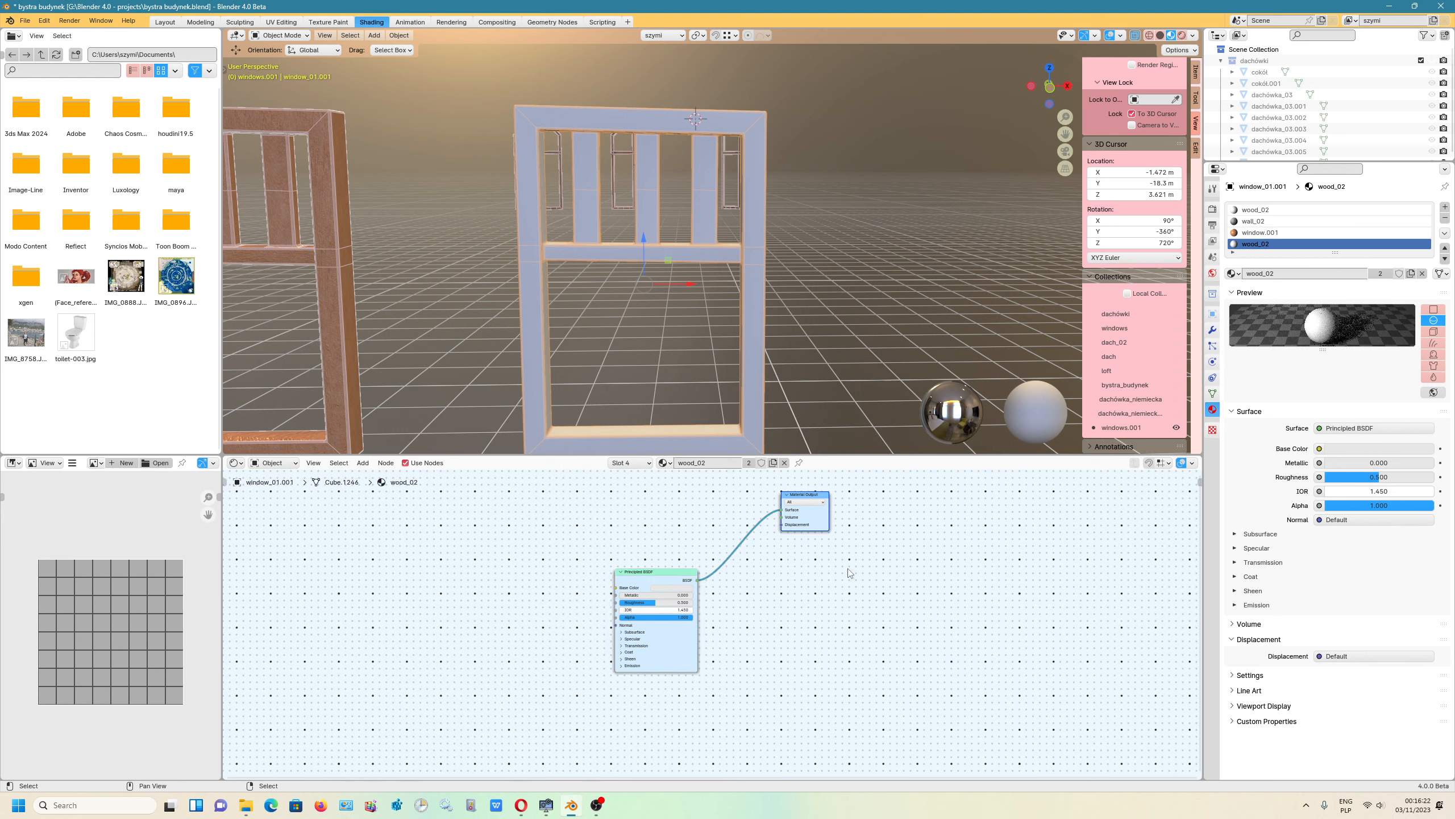
left_click_drag(805, 494, 861, 596)
left_click_drag(680, 576, 725, 585)
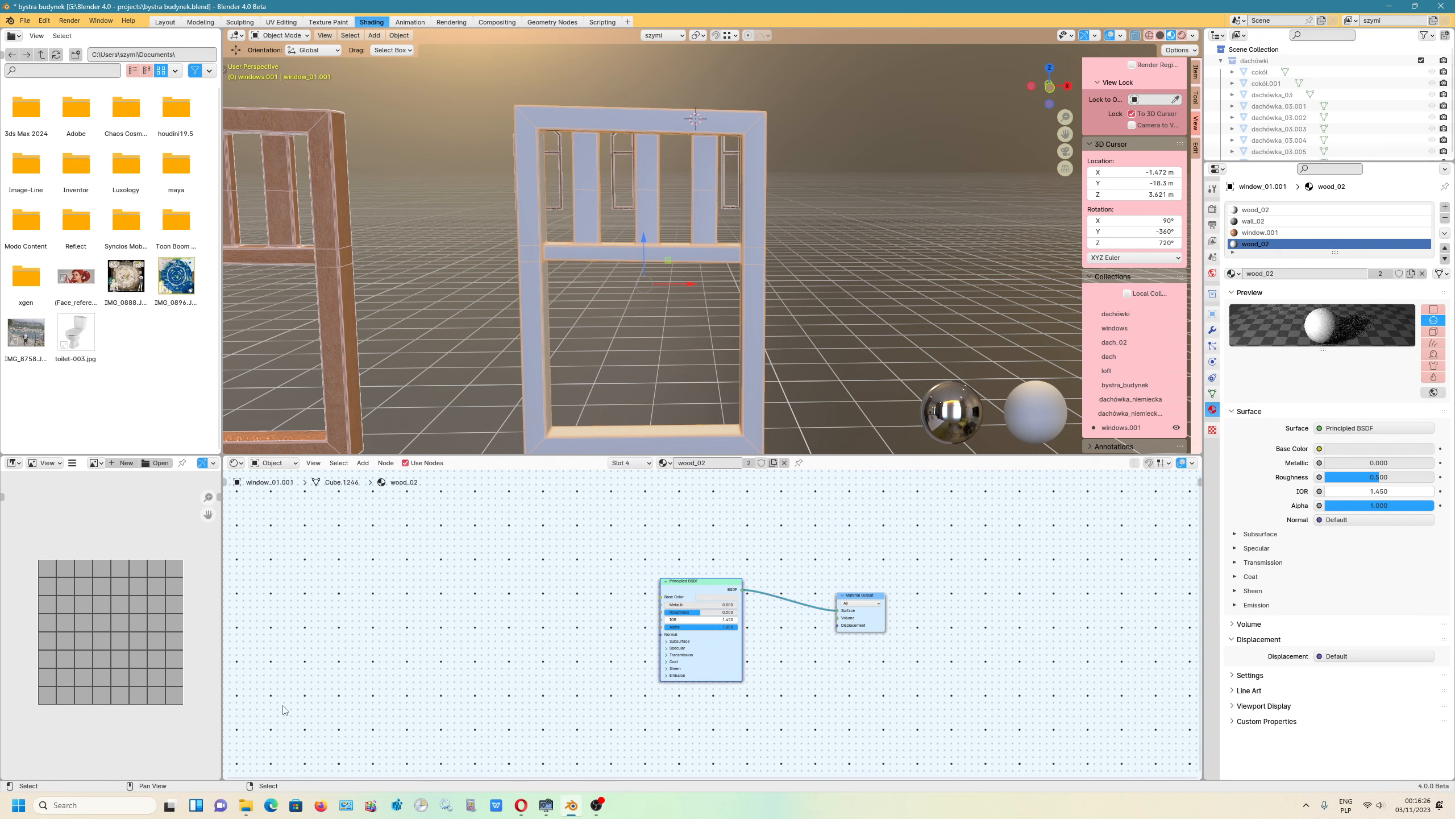
Step: Switch to the Opera browser and search Google for ambientcg in a new tab
left_click(249, 808)
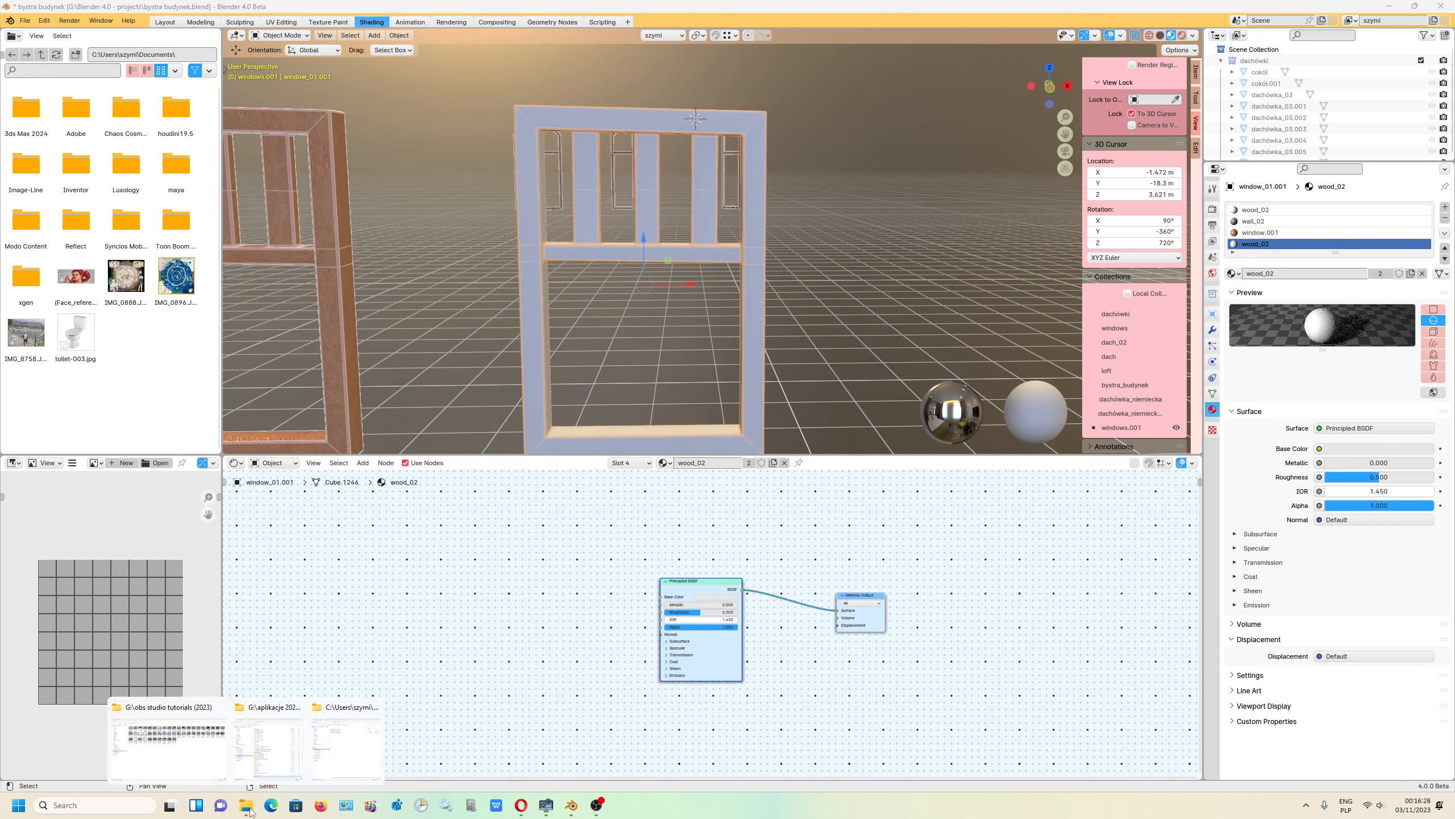
left_click(520, 805)
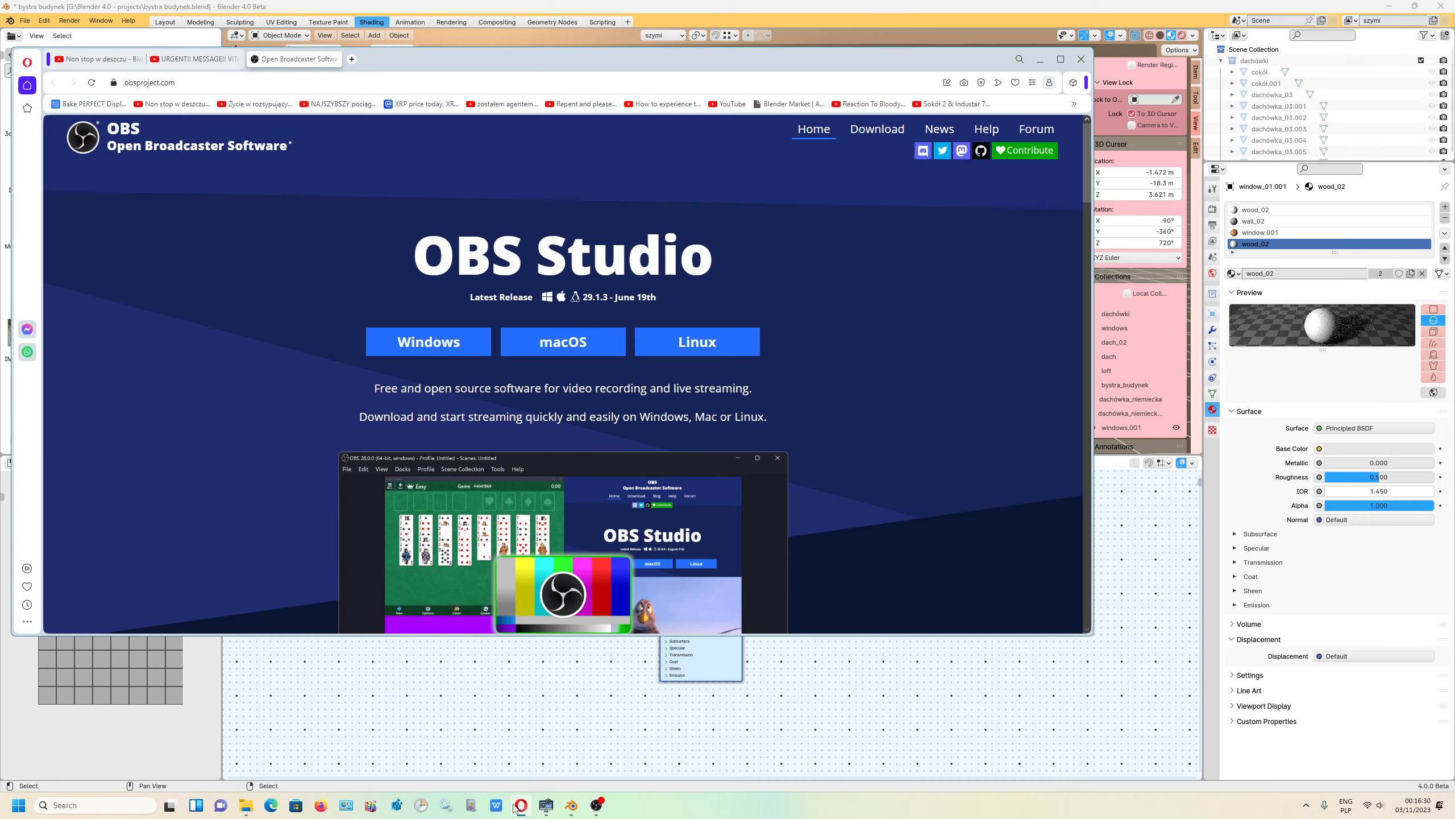
left_click(352, 59)
left_click(484, 162)
type("a")
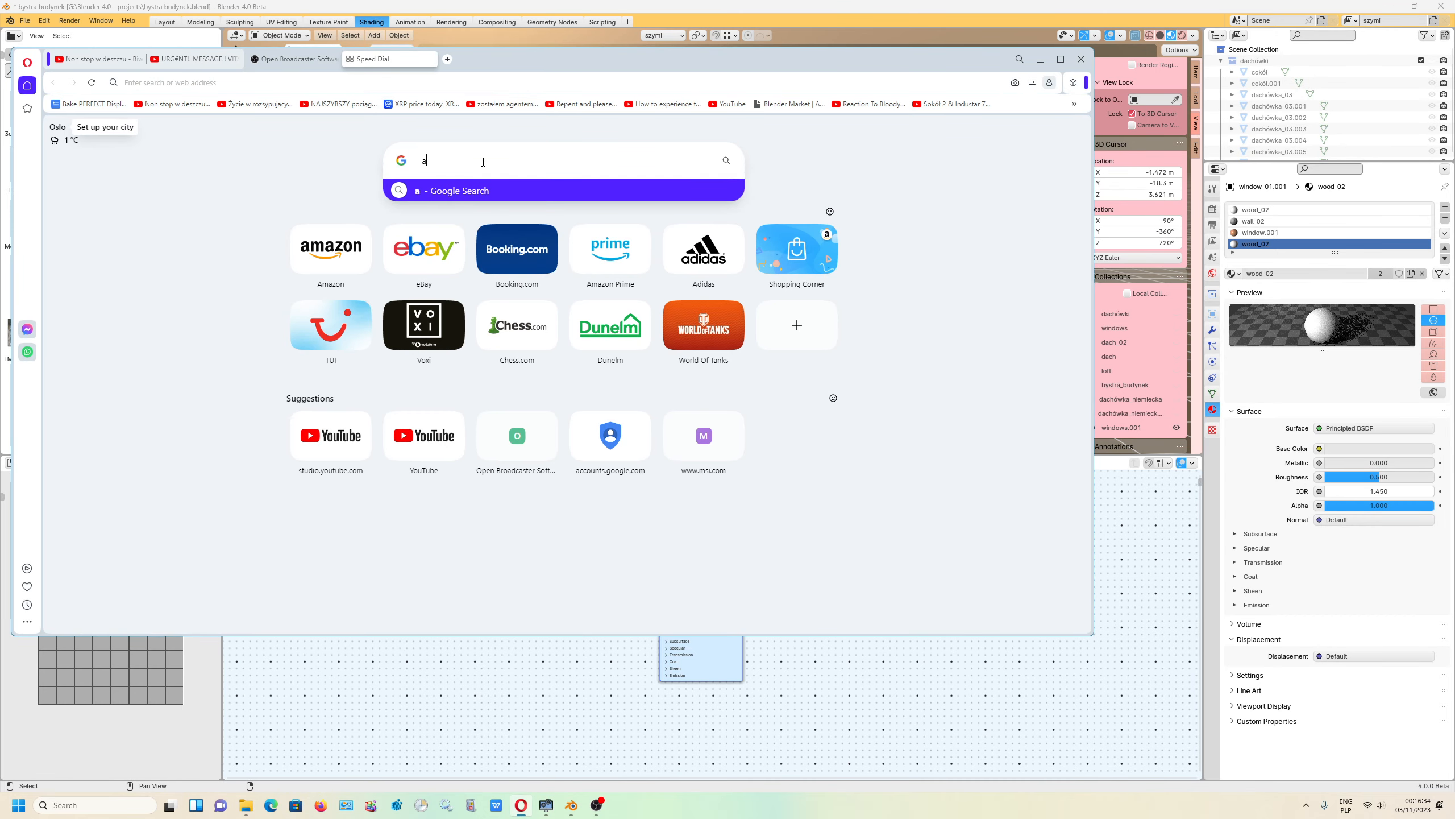
type("mbient music")
key("Return")
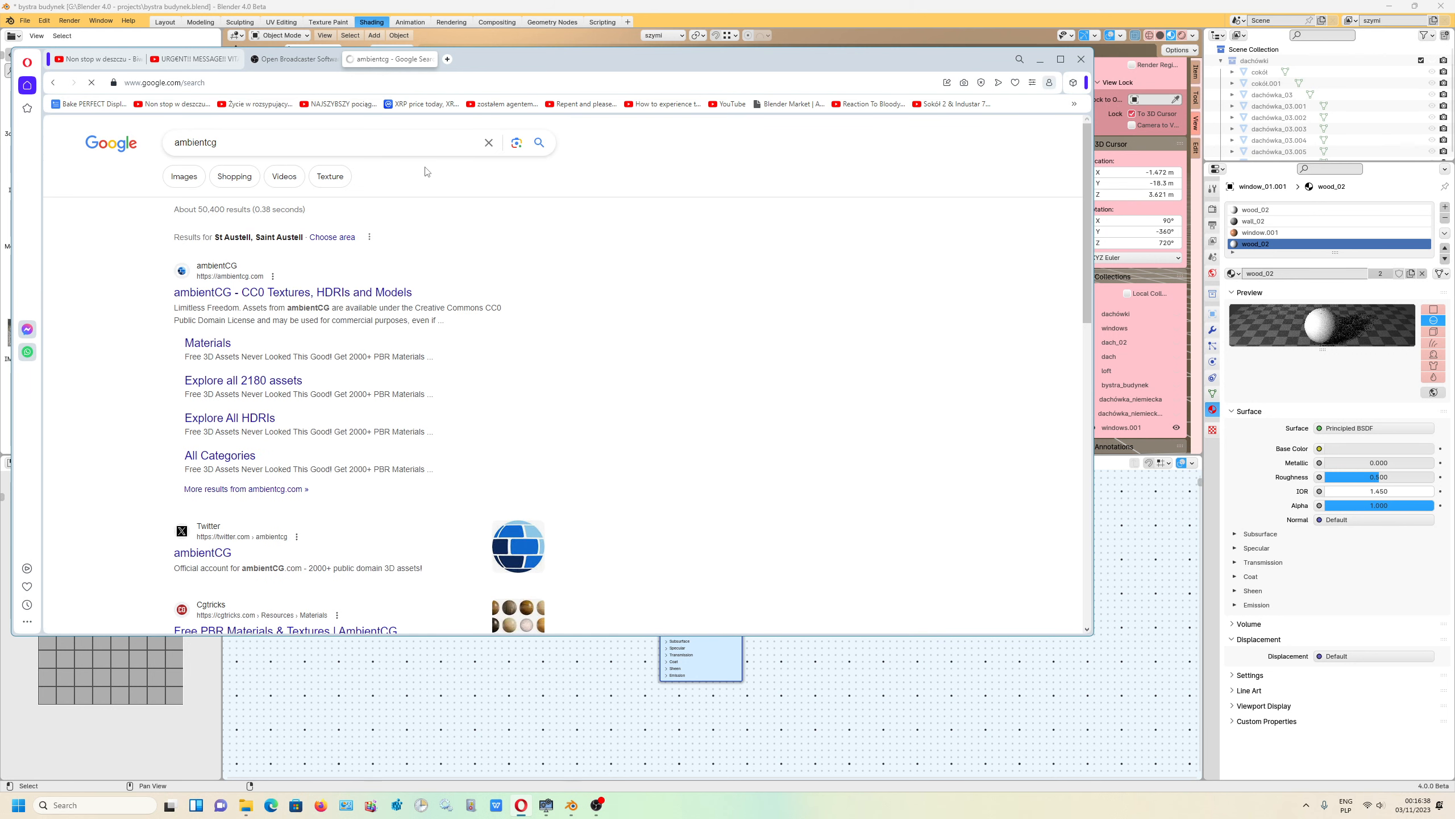
Step: Open ambientCG's full asset list and open the Painted Wood 008 C material page in a new tab
left_click(258, 292)
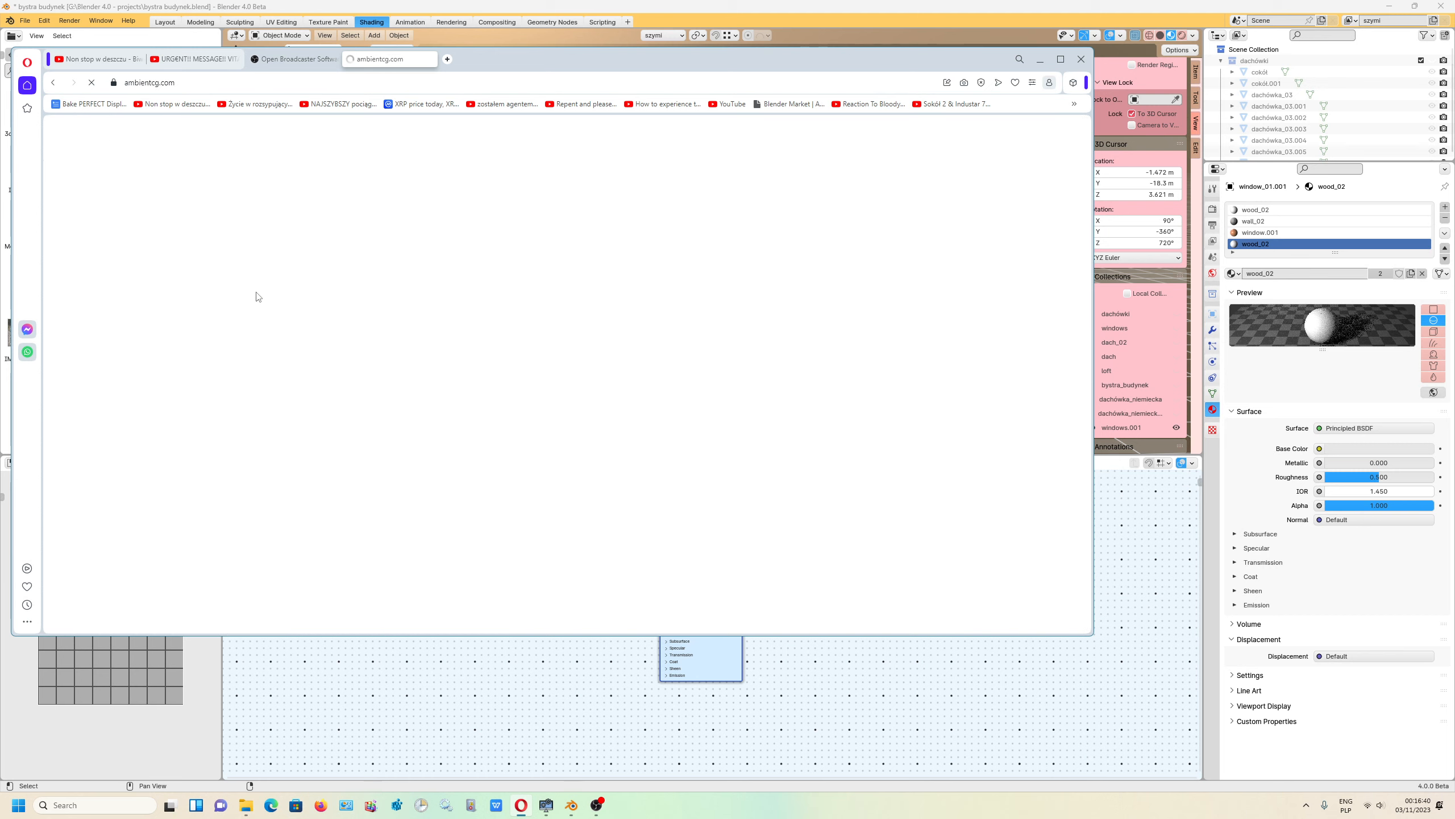
left_click(247, 357)
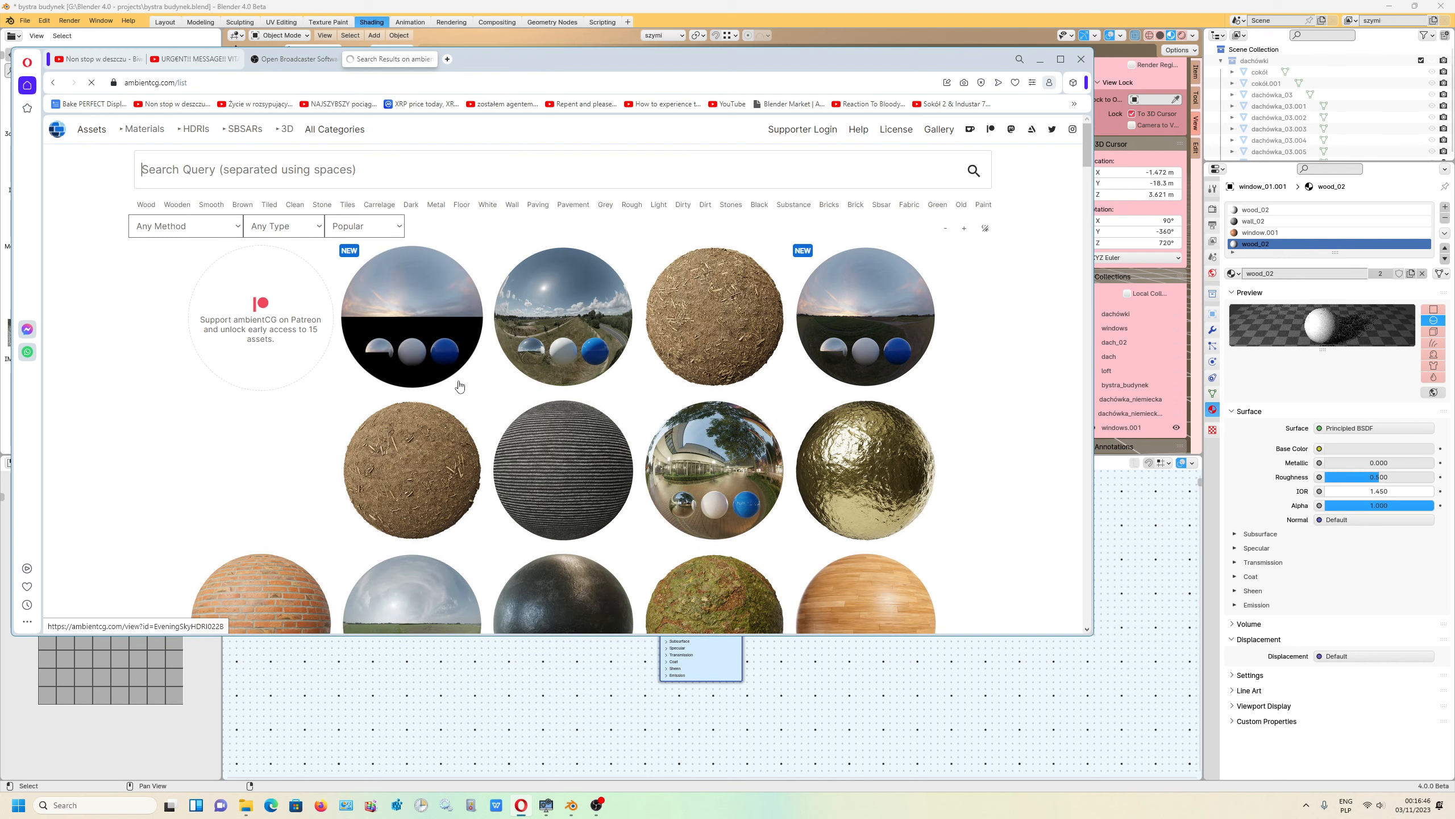
scroll(459, 386, "down", 10)
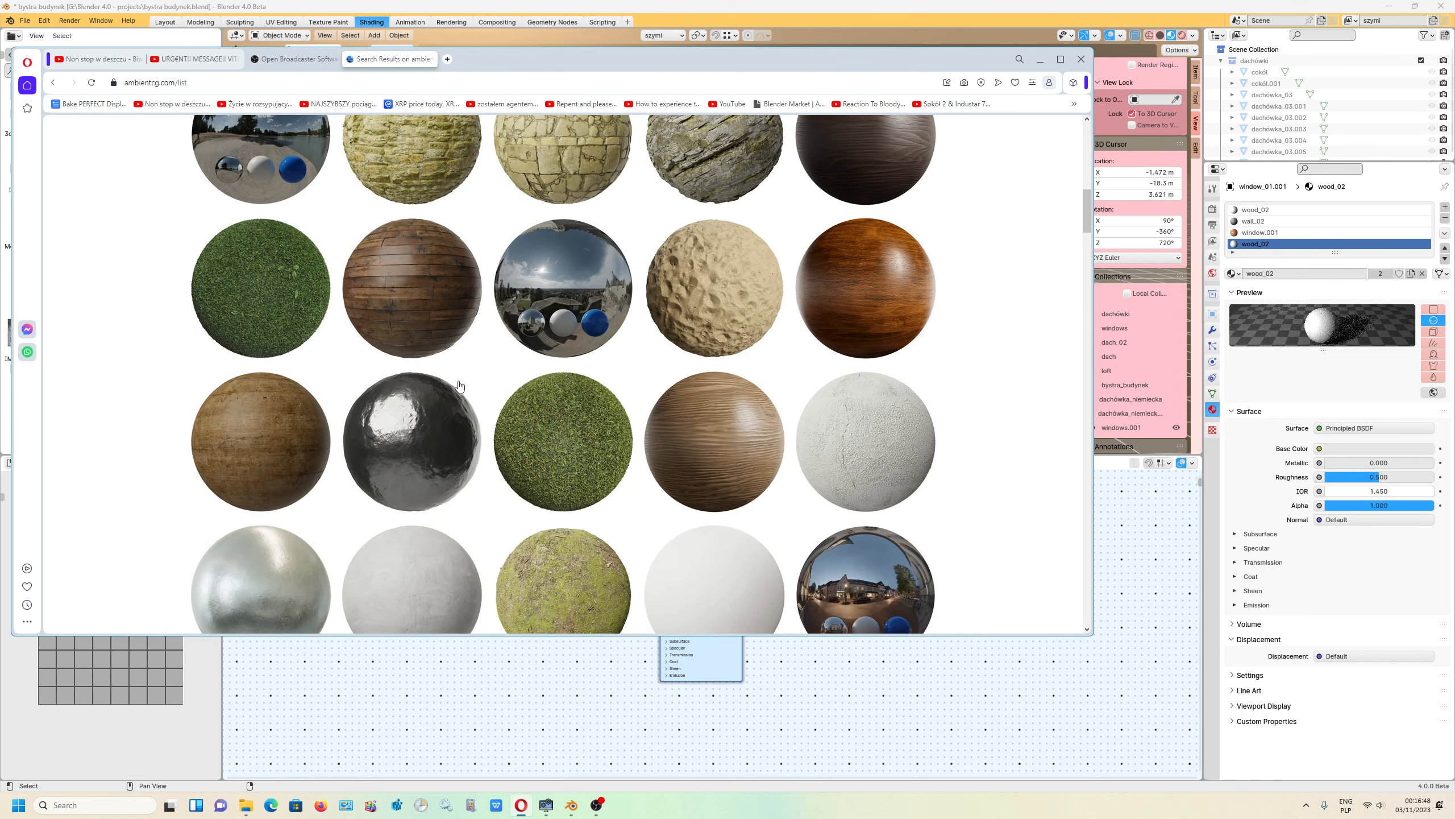
right_click(243, 395)
left_click(275, 405)
left_click(488, 60)
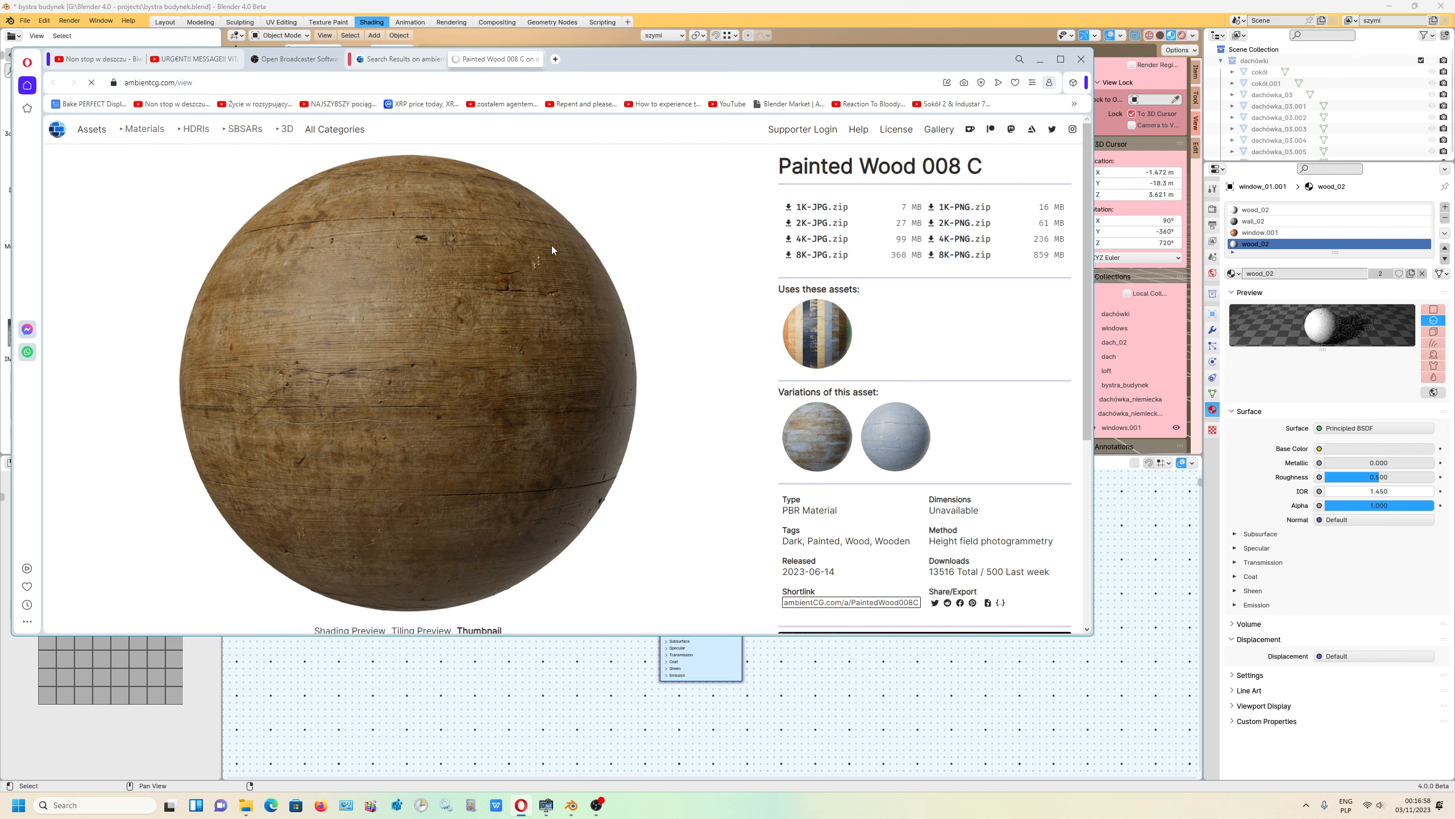
Step: Copy the asset name Painted Wood 008 C and download its 2K-JPG.zip texture package
left_click_drag(785, 156, 980, 166)
key("ctrl+c")
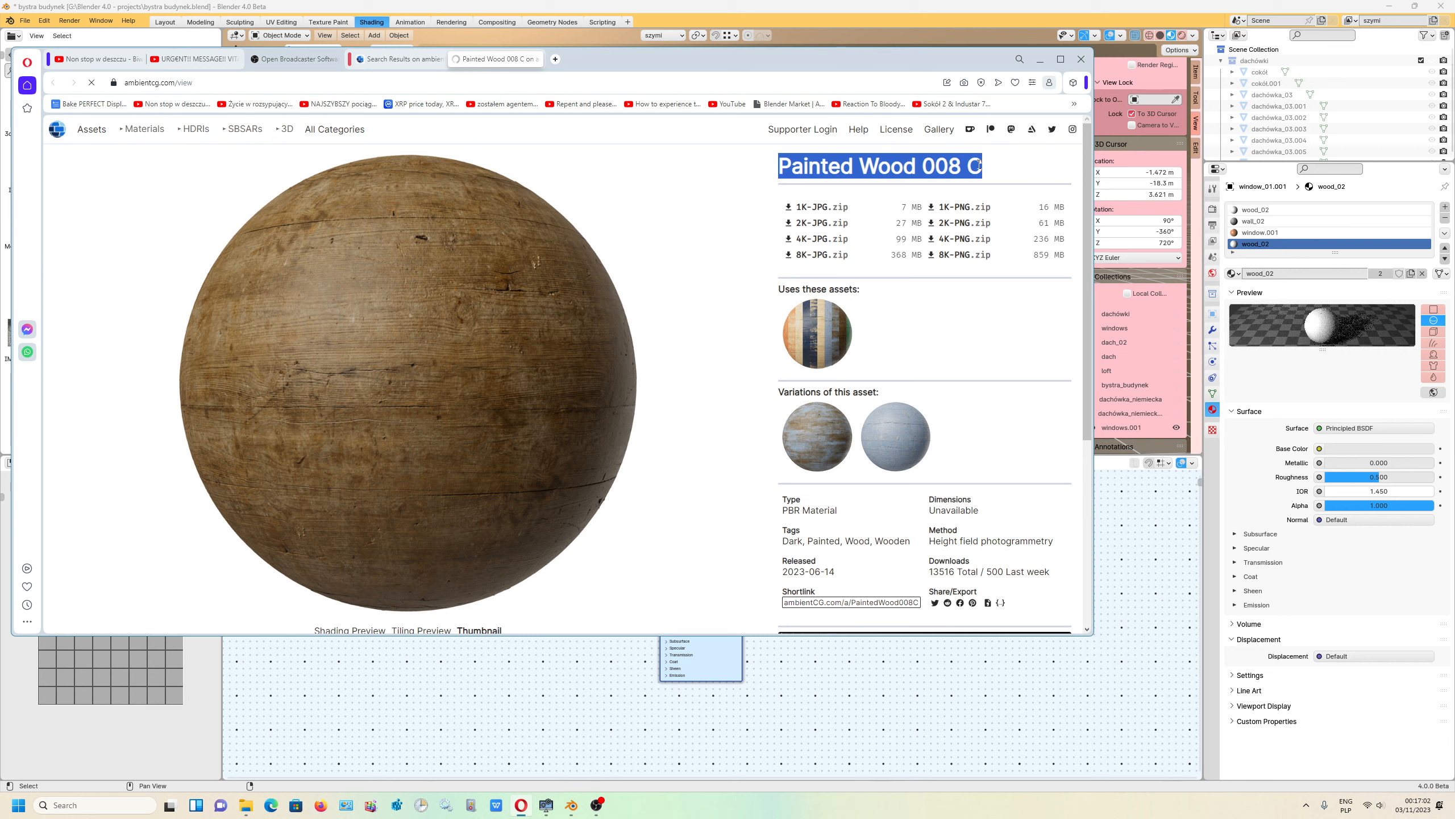
left_click(821, 225)
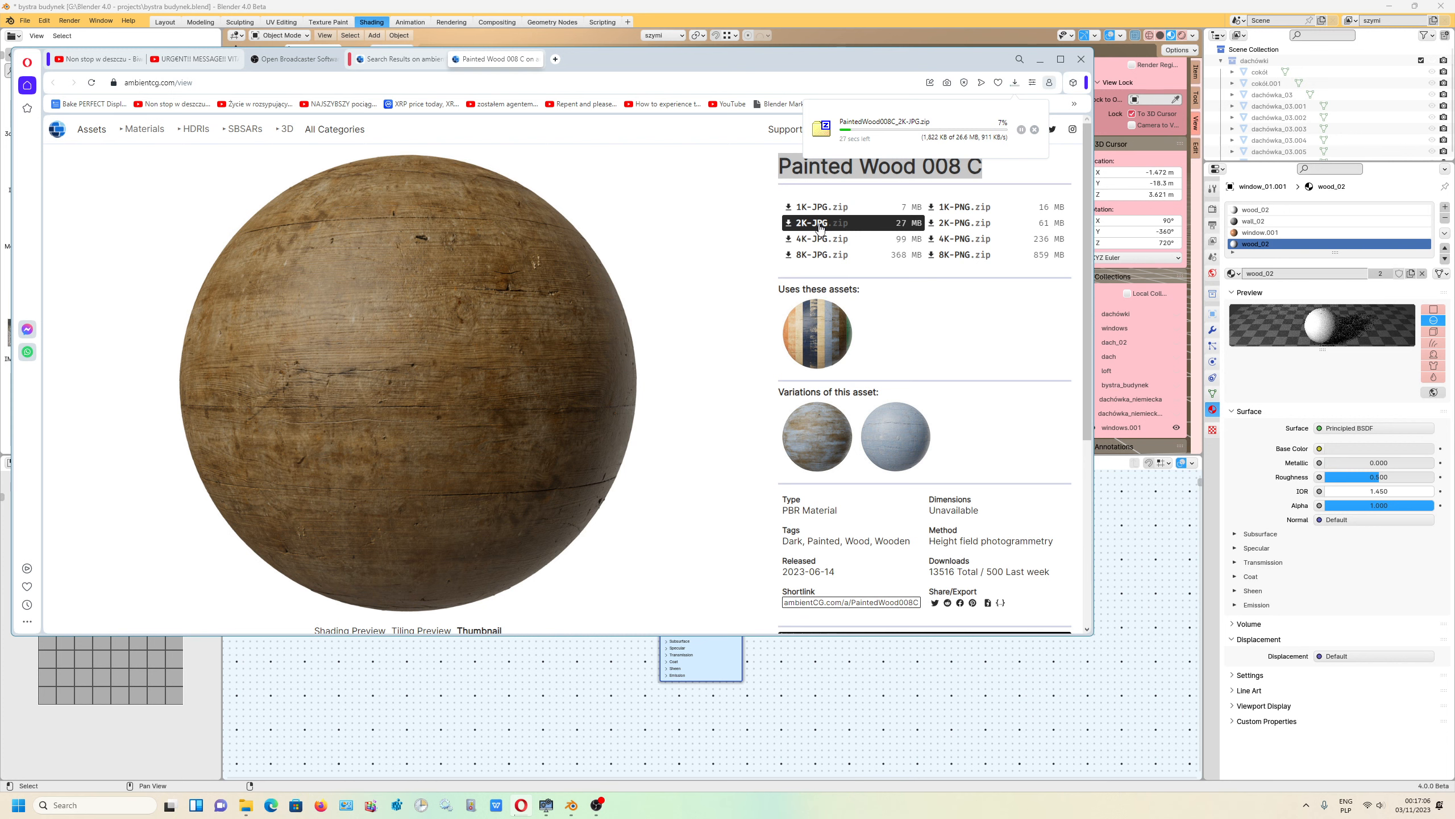
Step: Switch to File Explorer and open the ambientCG textures (2023) folder inside textures on the Backup 2023 (G:) drive
mouse_move(247, 803)
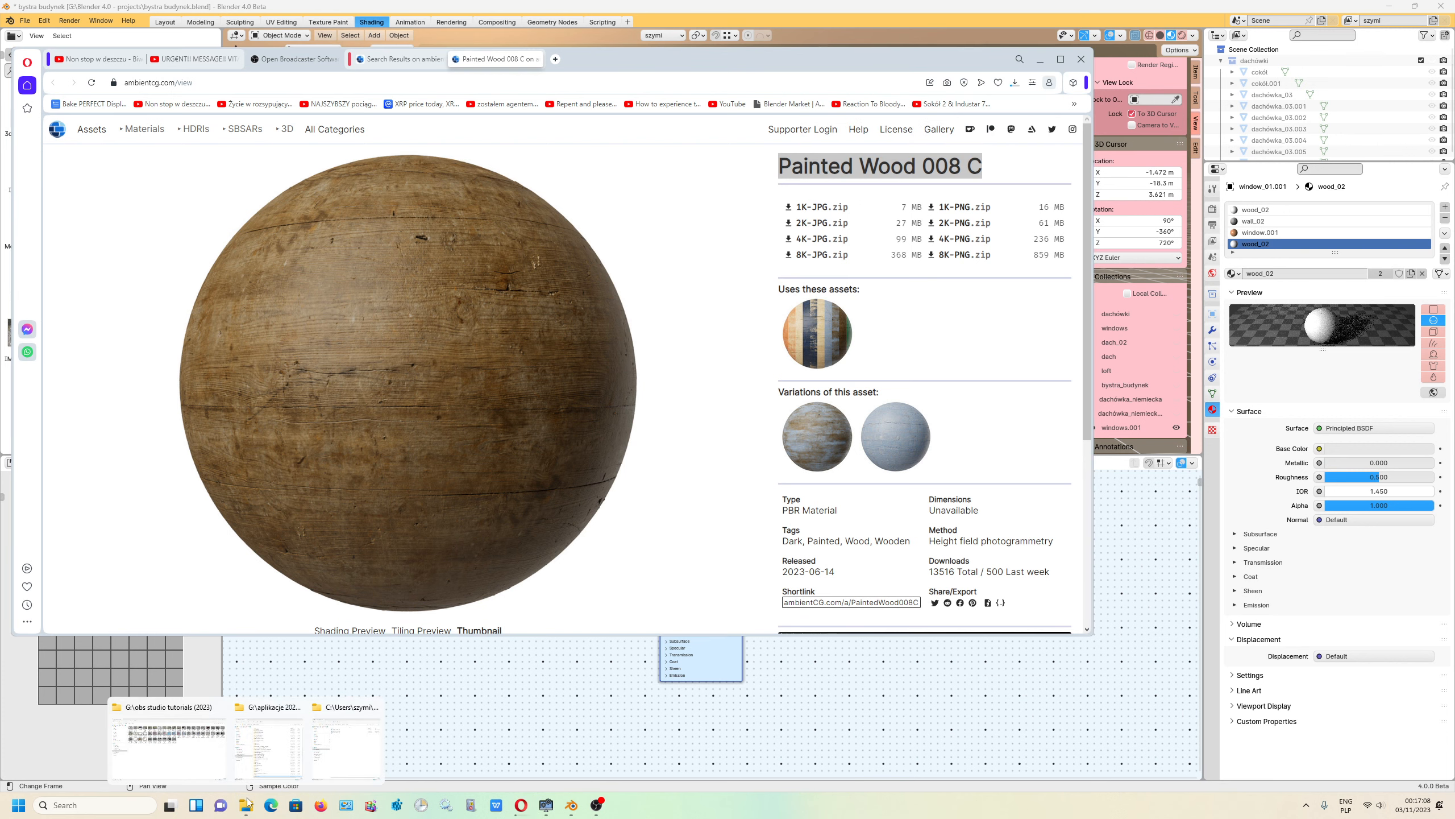
left_click(269, 742)
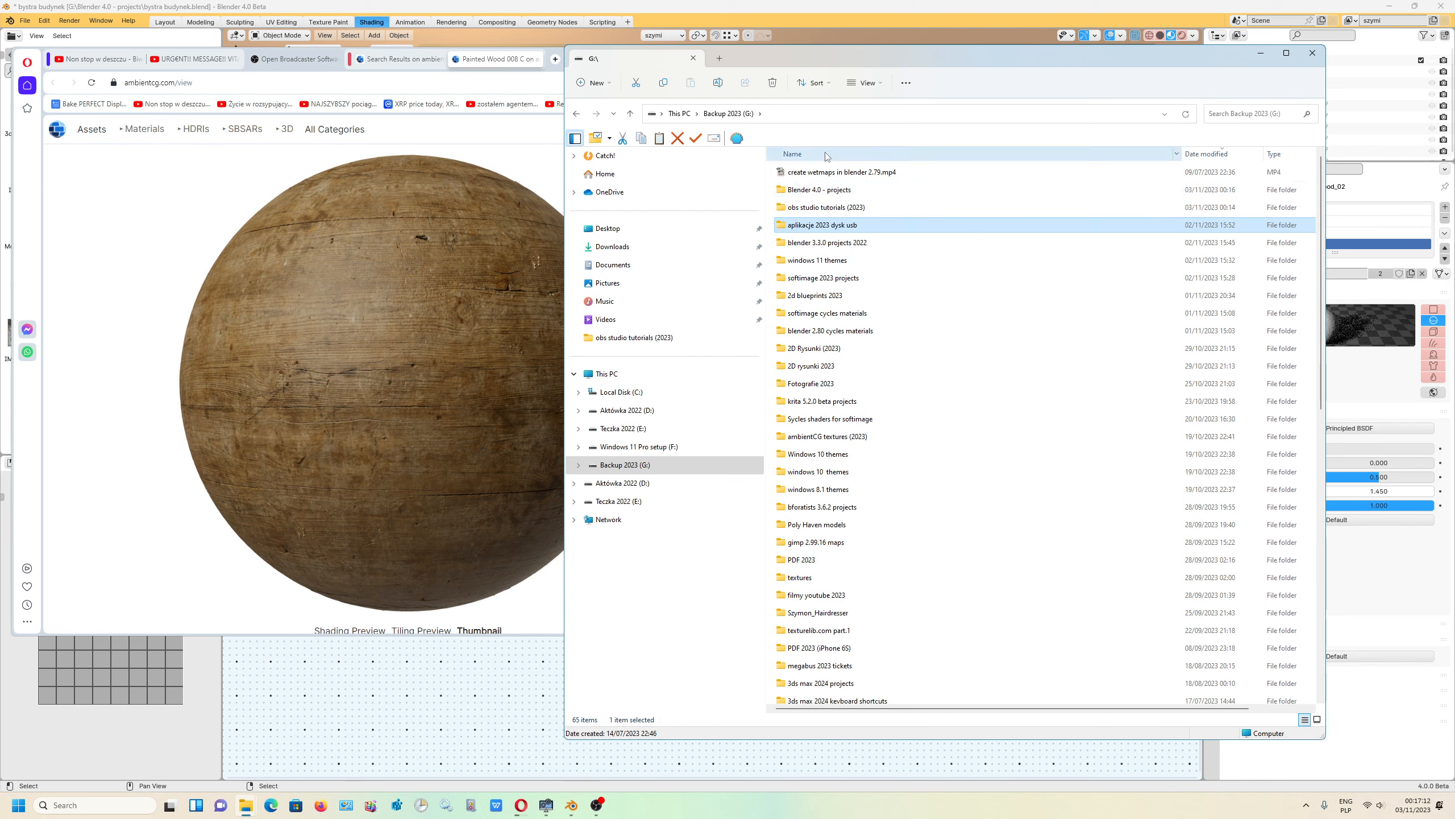
left_click(974, 153)
scroll(976, 414, "down", 10)
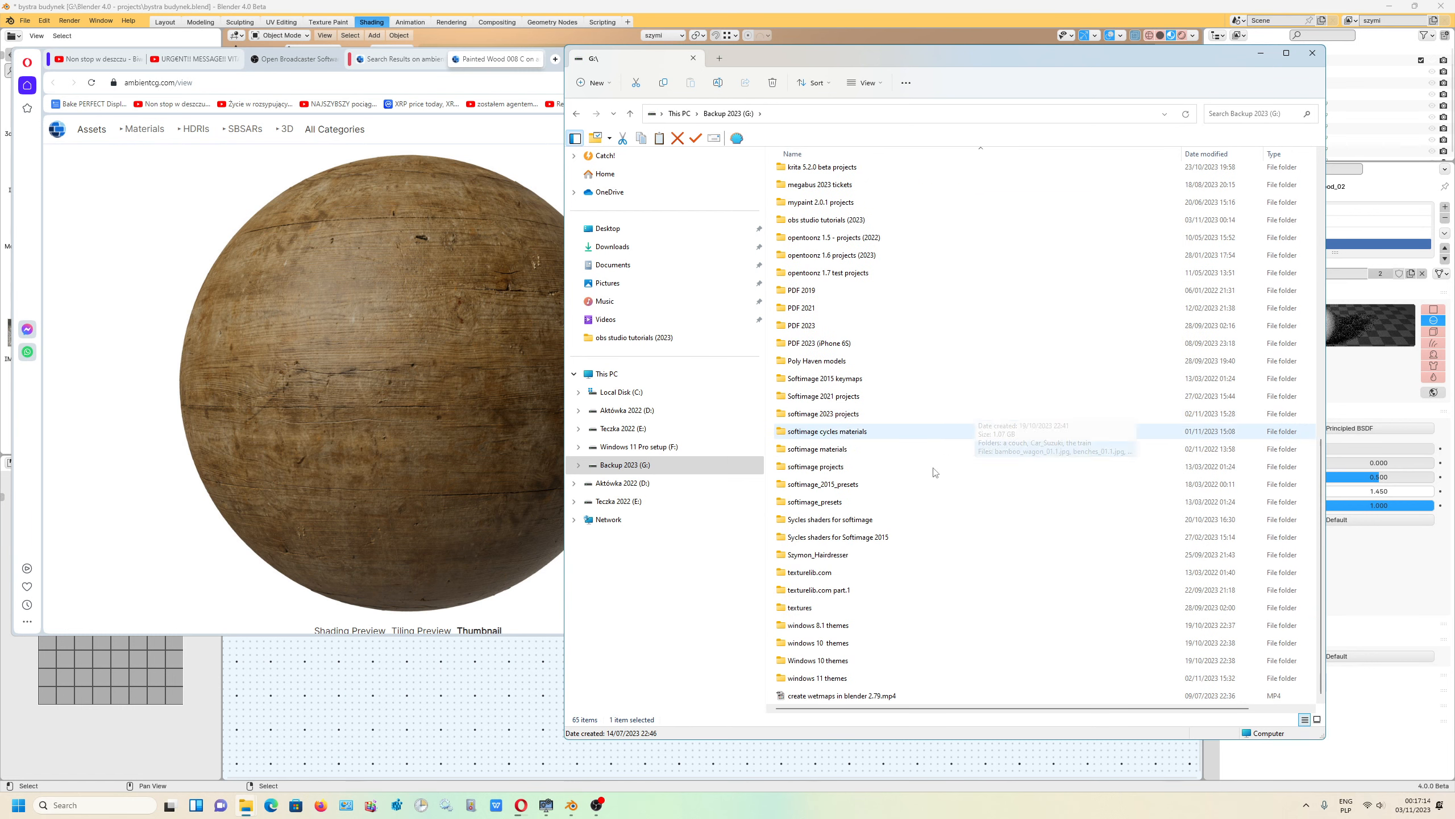
double_click(937, 607)
right_click(935, 243)
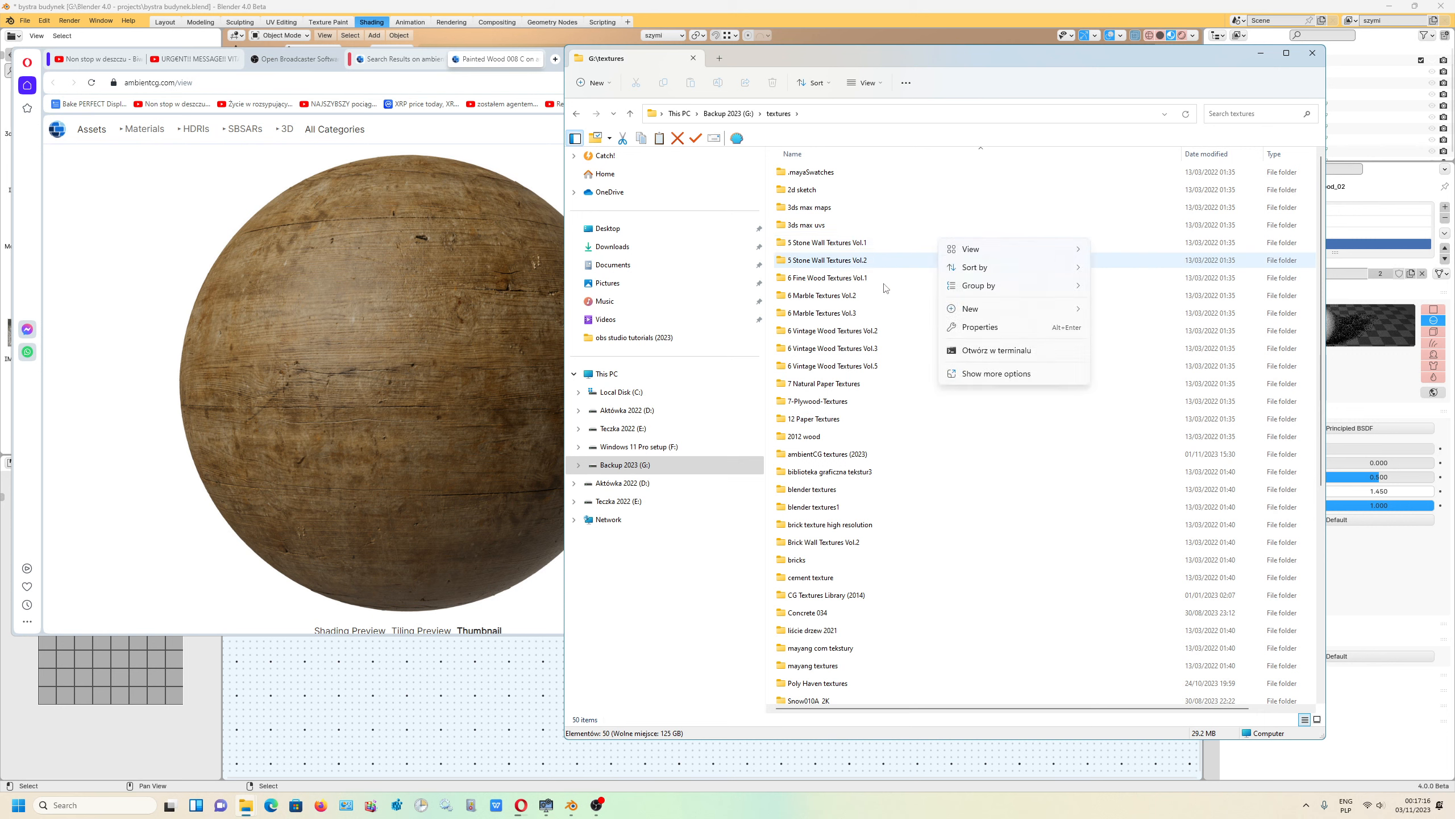
left_click(804, 454)
double_click(805, 454)
Step: Create a folder named Painted Wood 008 C in ambientCG textures (2023), open it and reposition its window over the browser
right_click(914, 278)
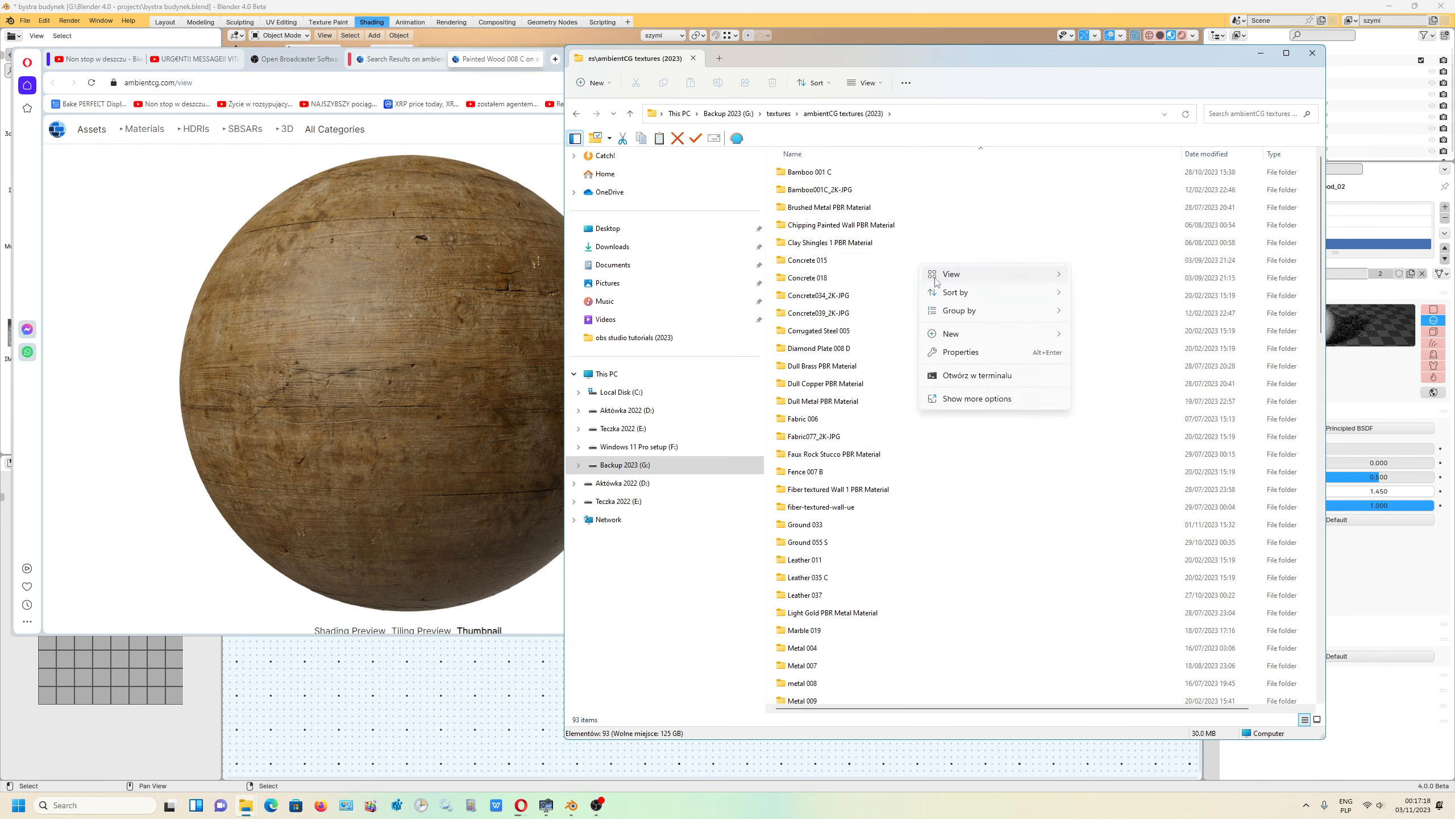
mouse_move(966, 335)
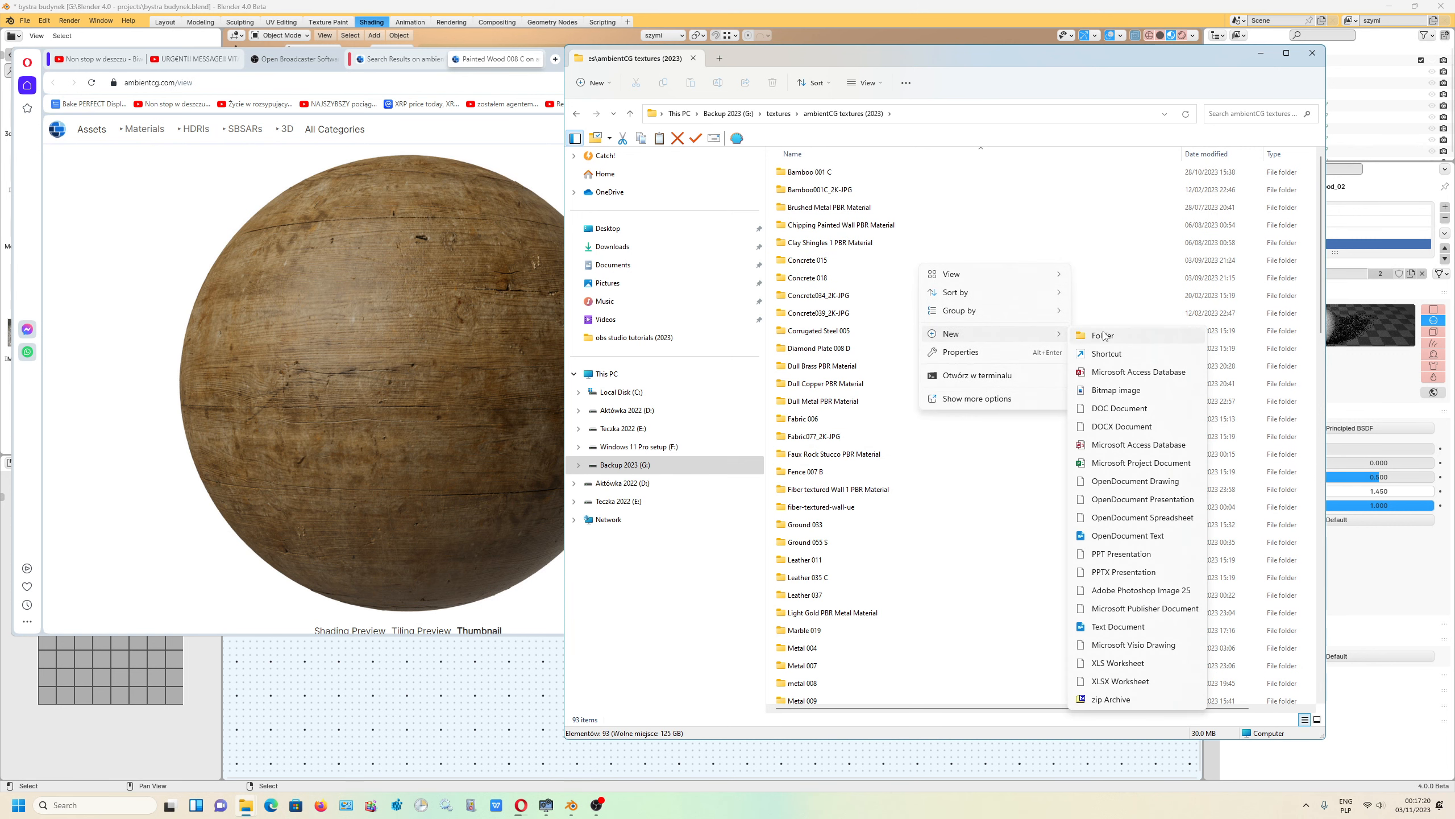
left_click(1089, 336)
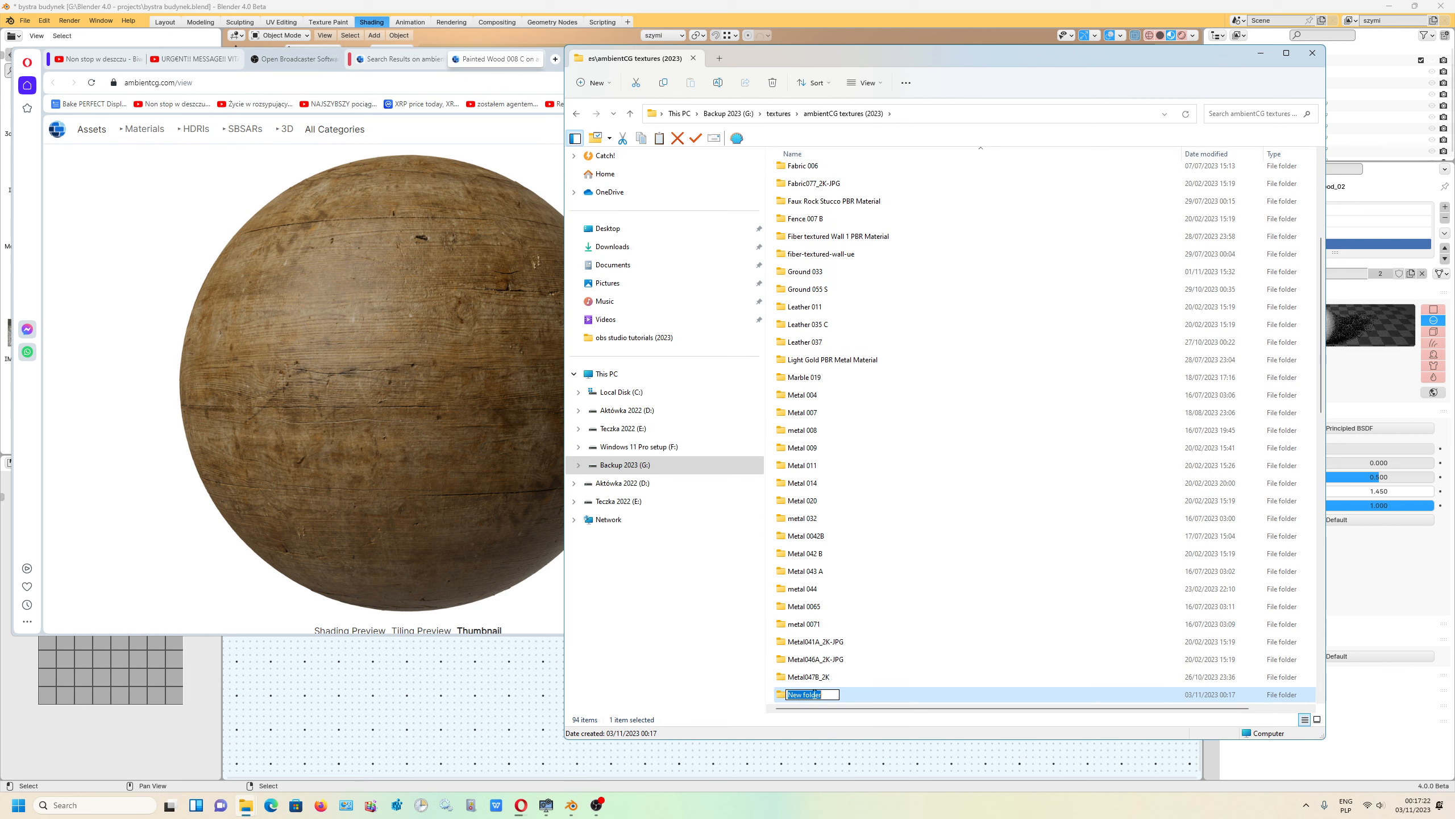
key("ctrl+v")
key("Return")
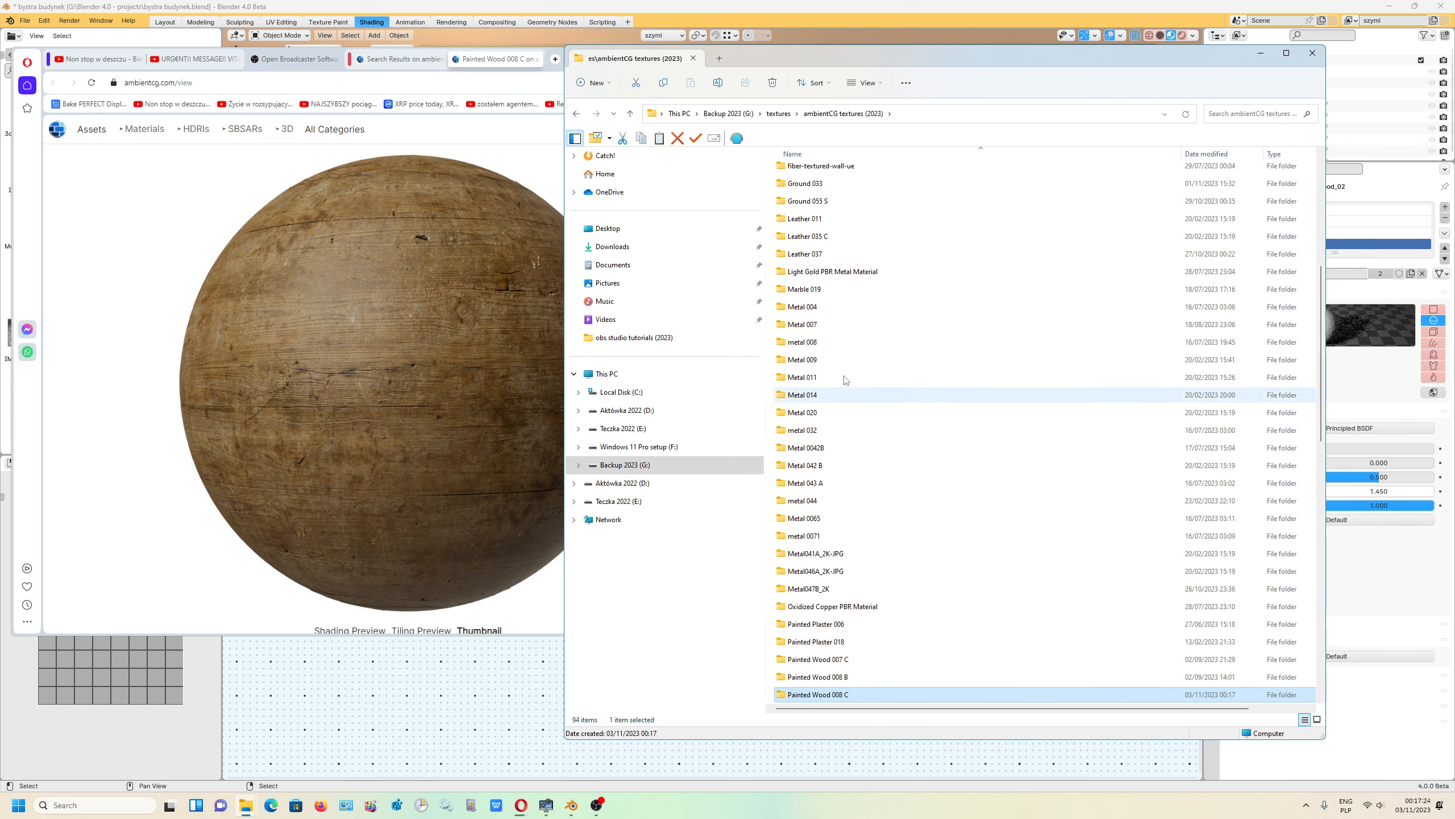
double_click(829, 695)
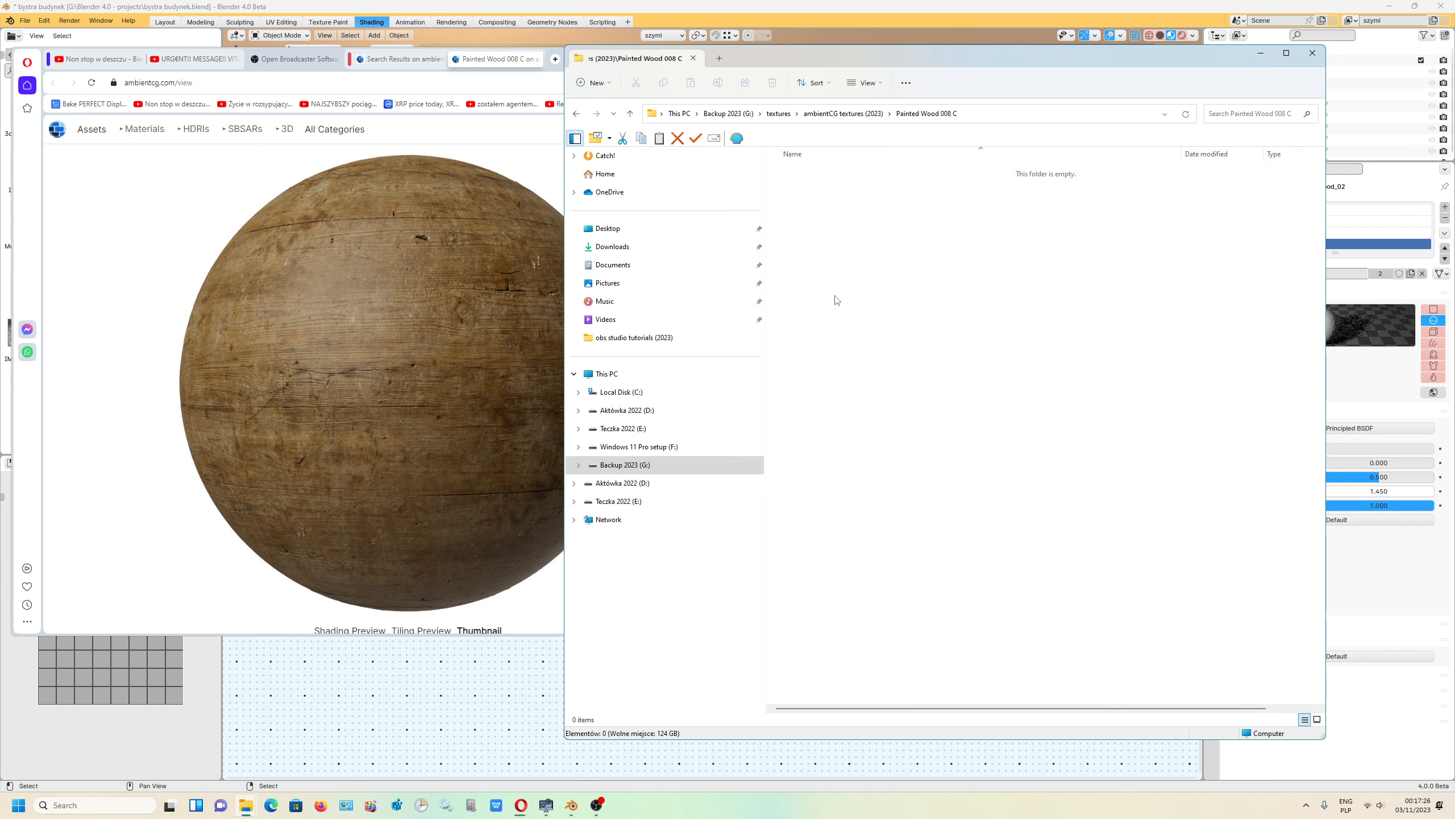
left_click_drag(895, 53, 642, 143)
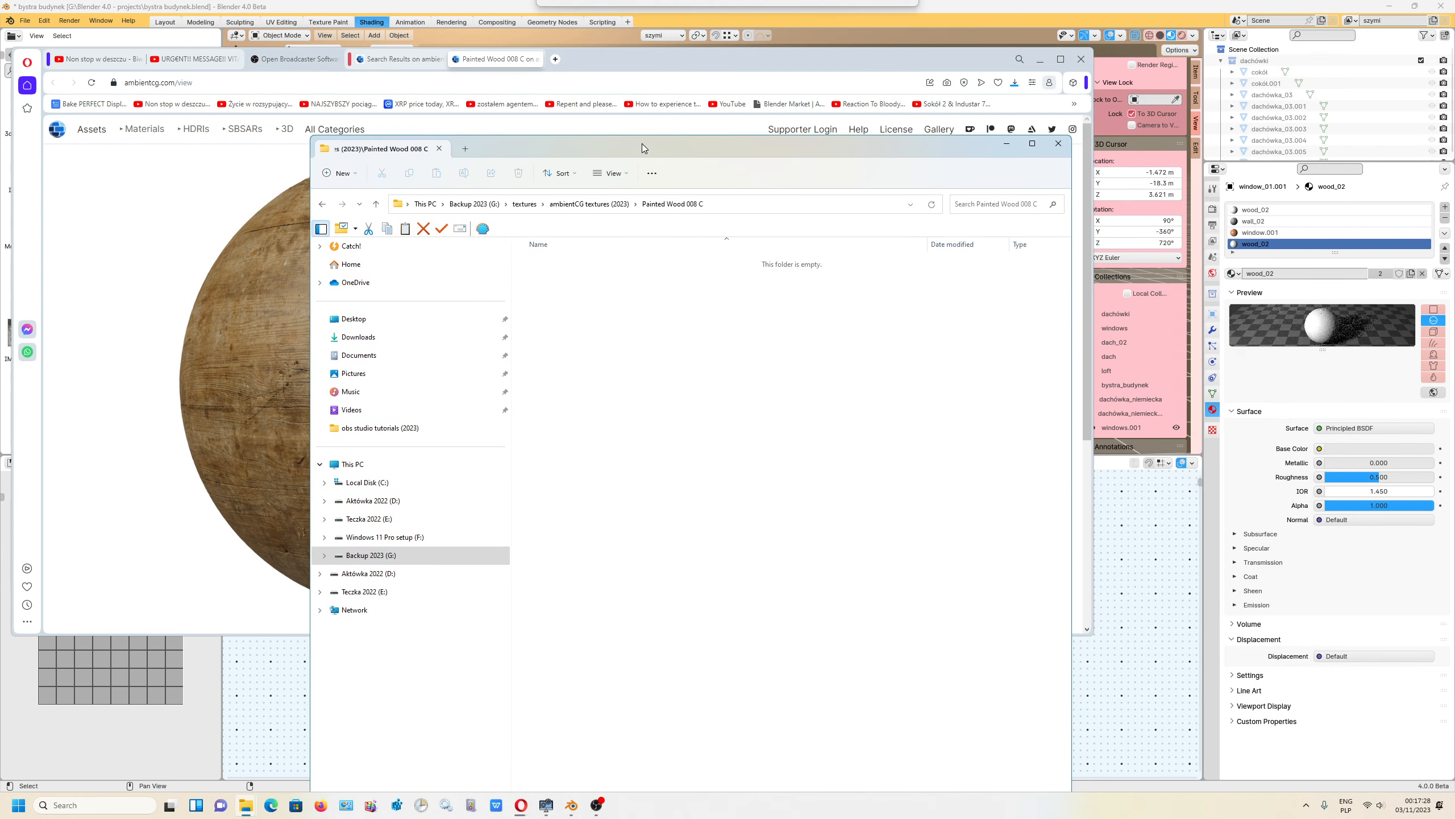
Step: Switch to the Opera browser, show the downloaded PaintedWood008C_2K-JPG.zip in its Downloads folder and copy the archive
left_click(547, 756)
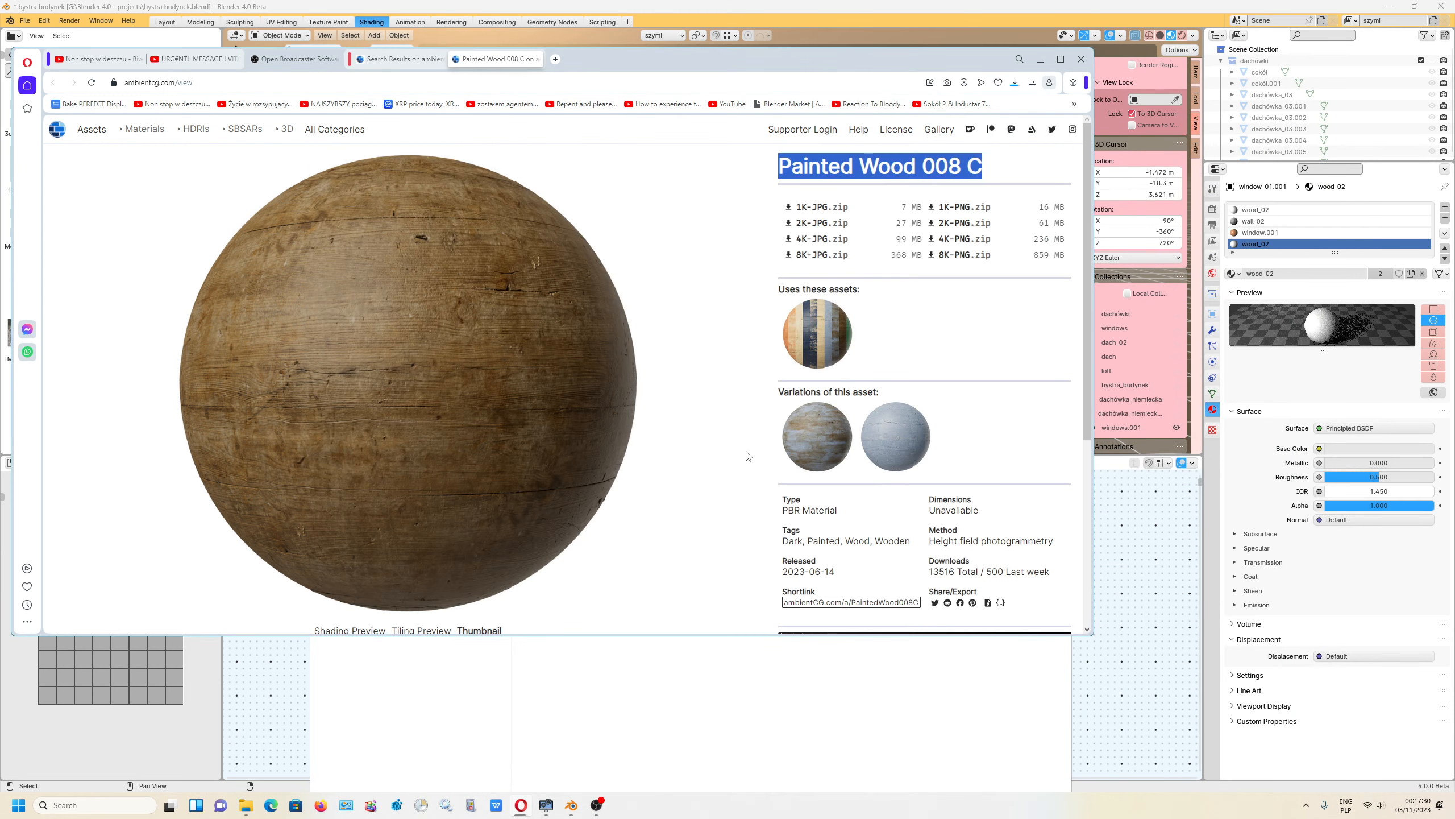
left_click(1014, 84)
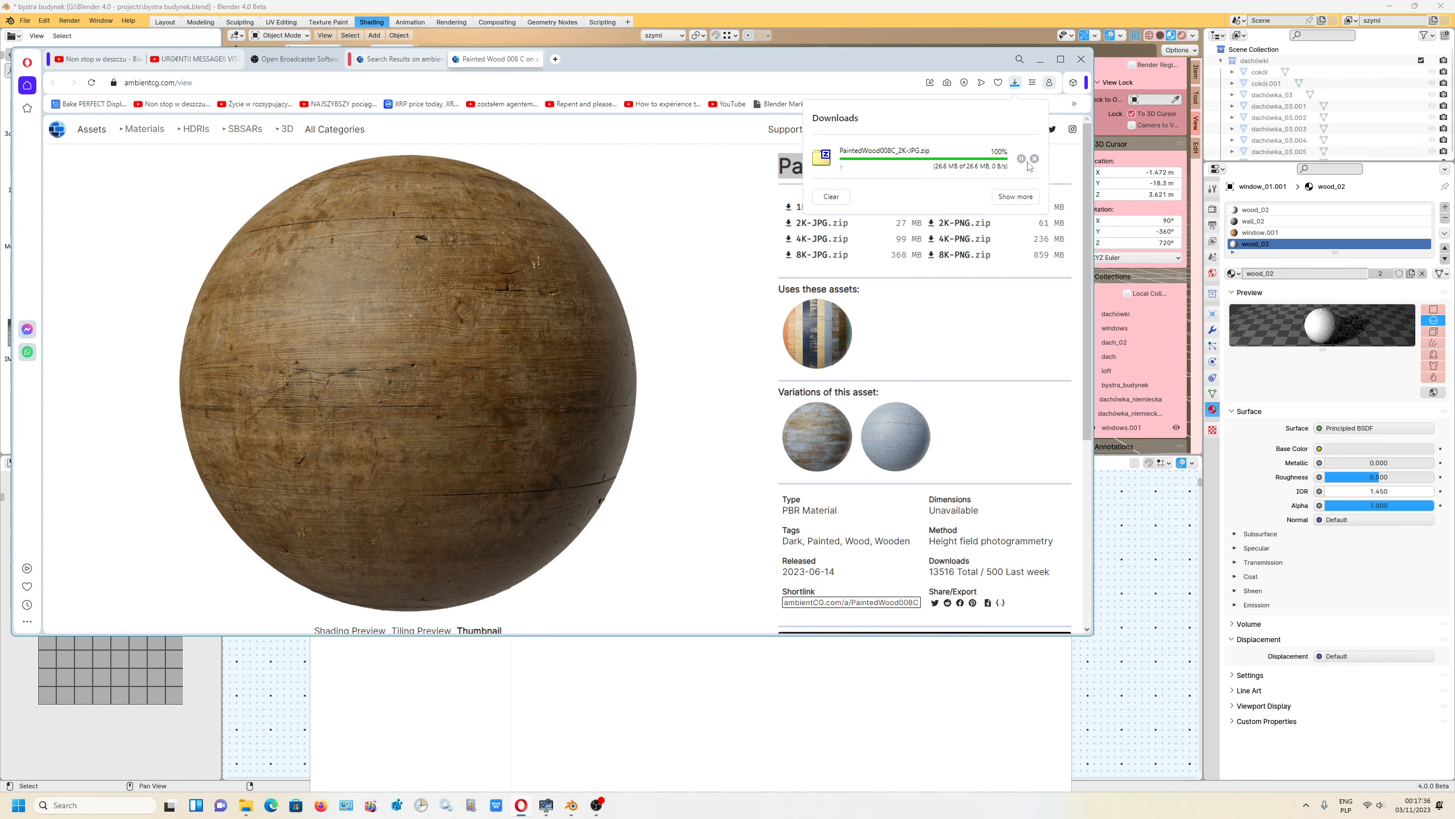
left_click(1026, 160)
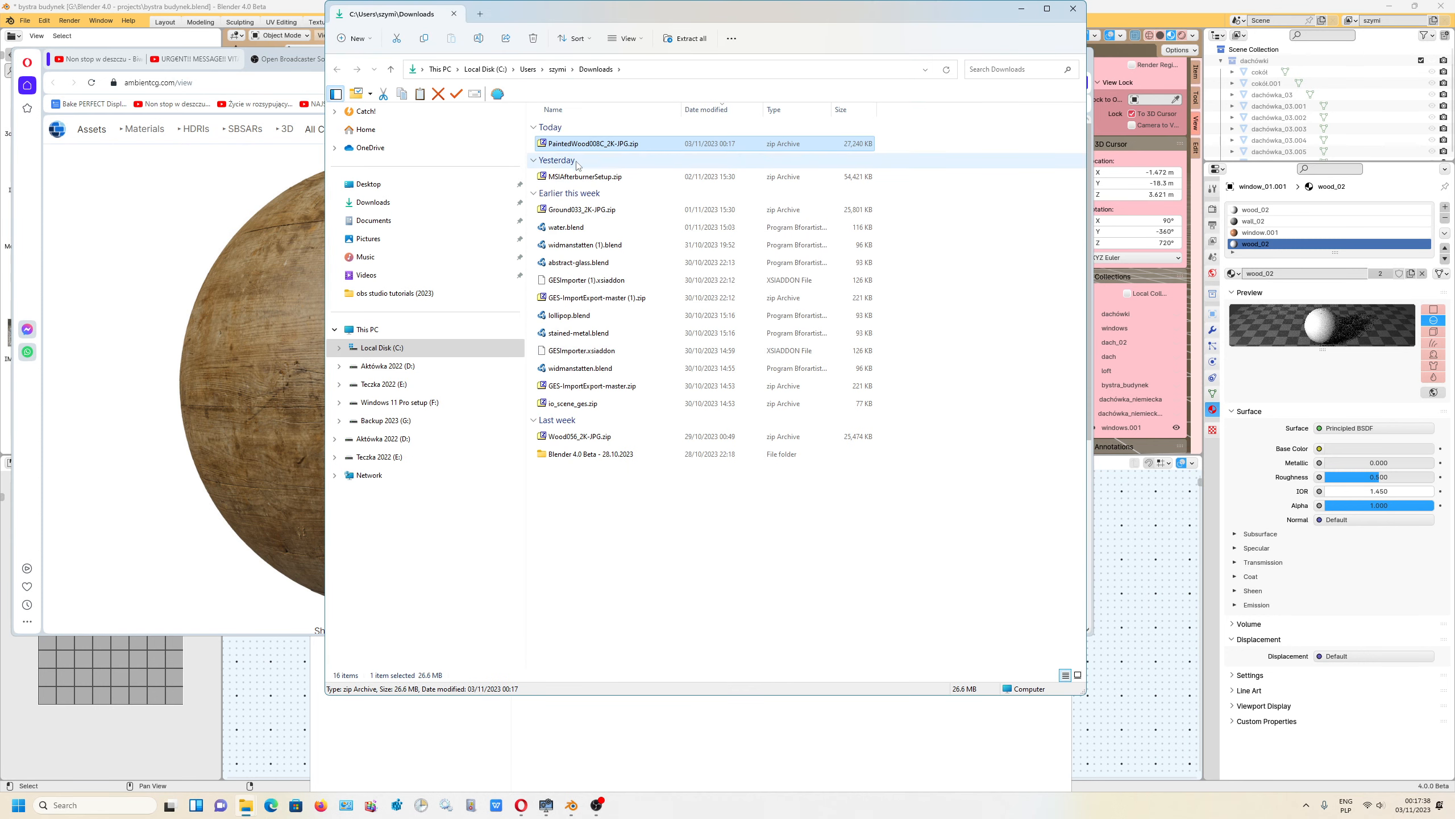
right_click(597, 148)
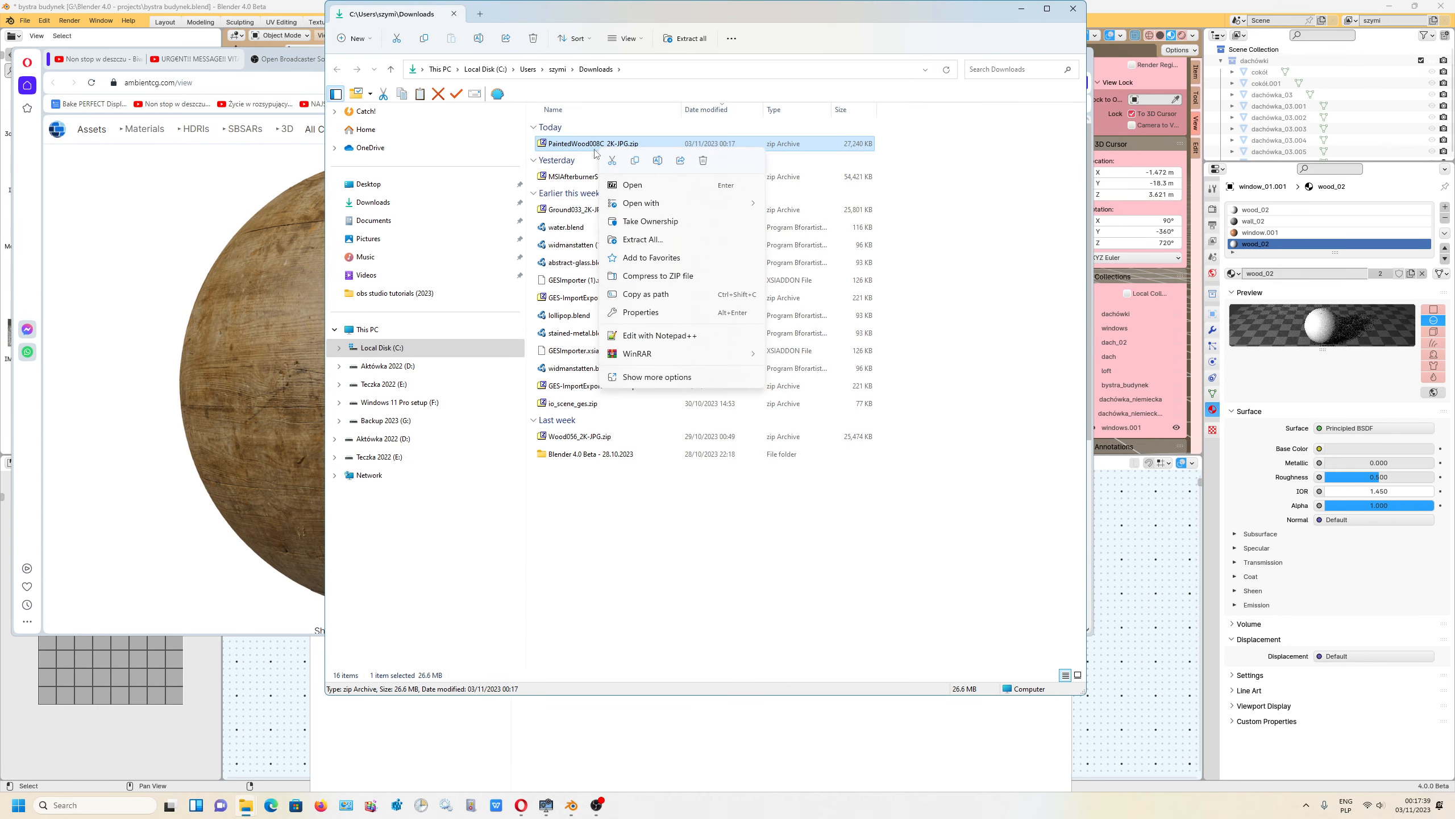
left_click(636, 164)
Step: Return to the empty Painted Wood 008 C folder window and paste the archive there, using Explorer for the copy
mouse_move(252, 803)
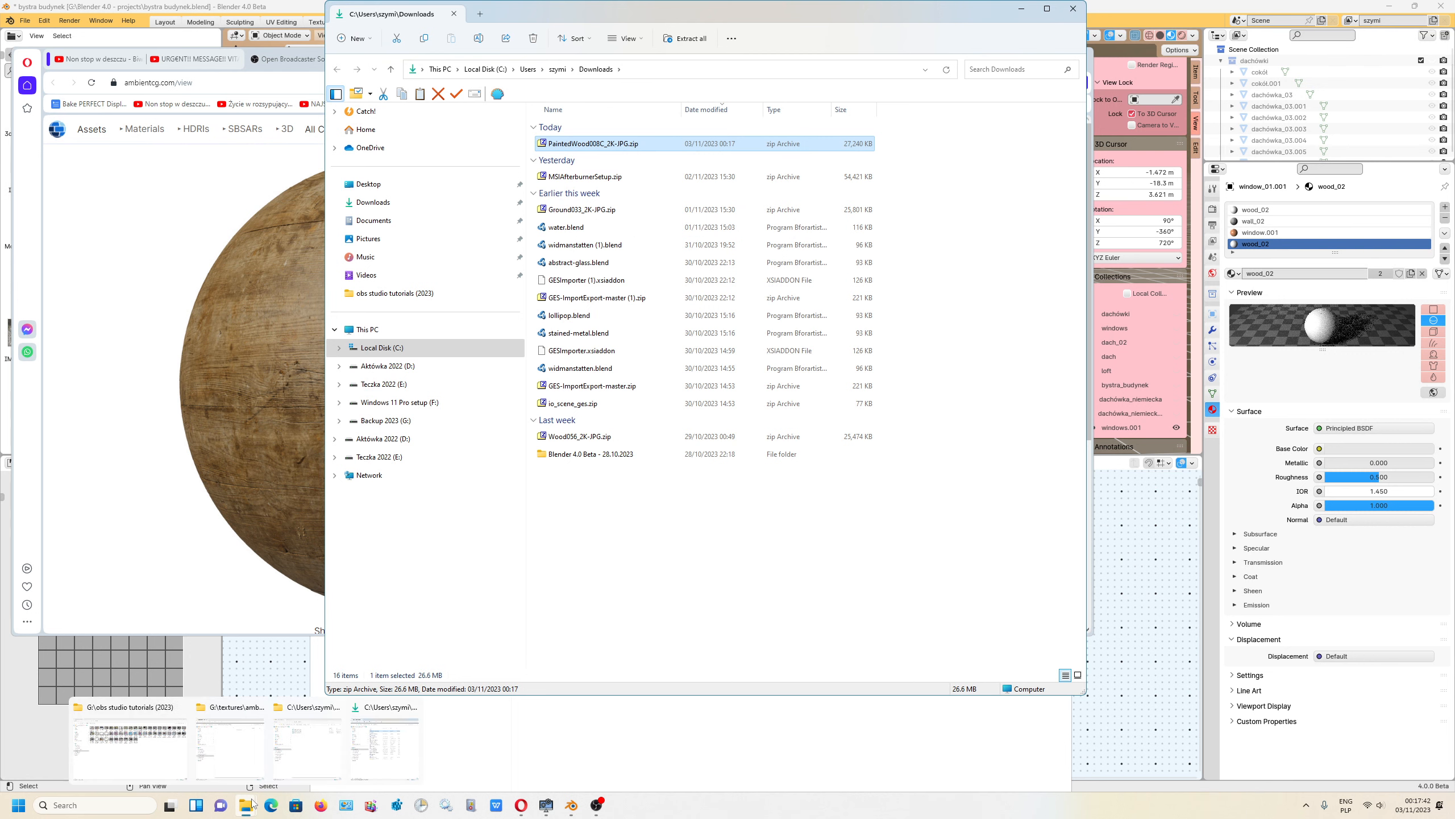
left_click(249, 751)
right_click(706, 292)
left_click(720, 304)
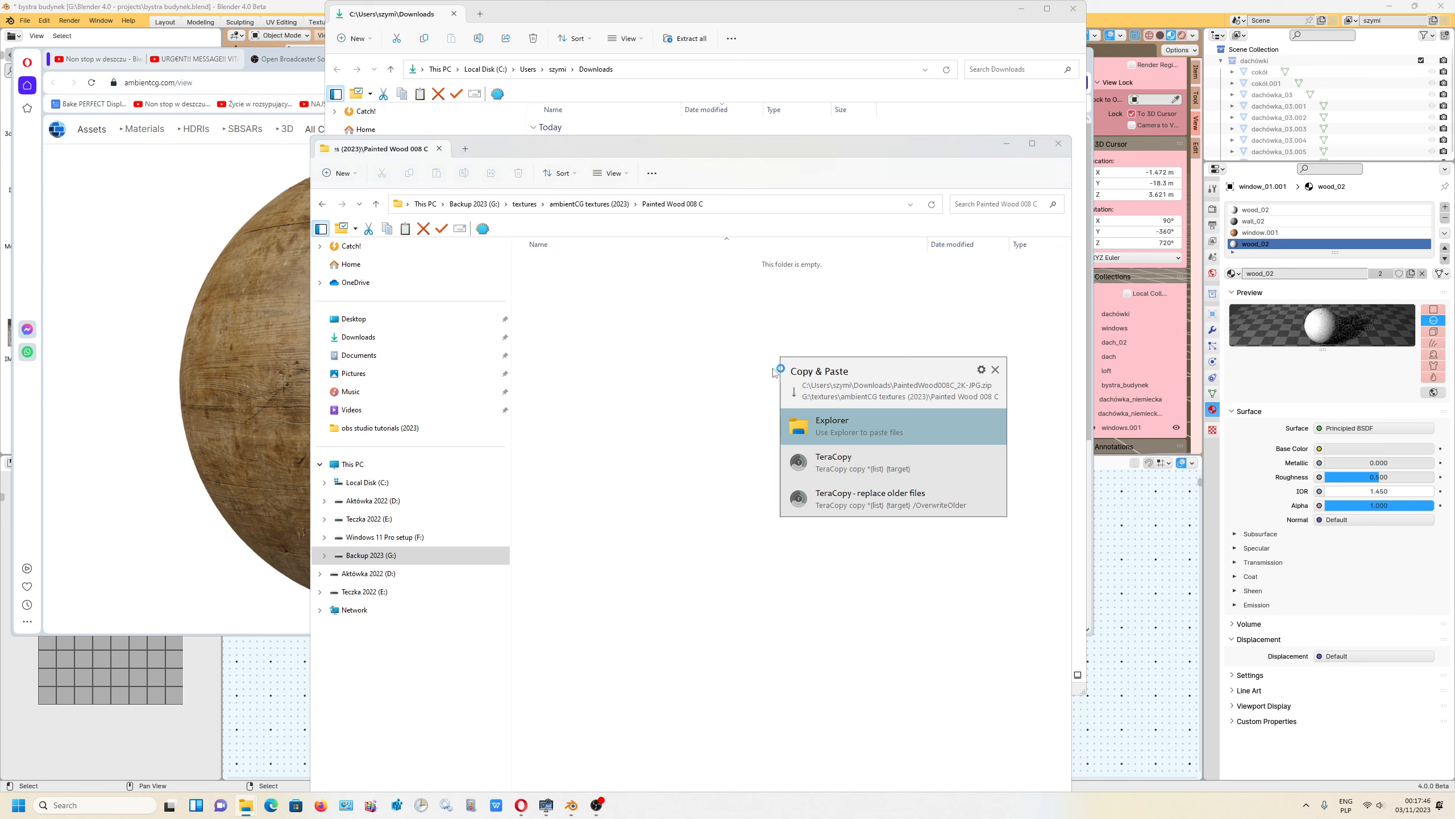
left_click(860, 424)
Step: Extract PaintedWood008C_2K-JPG.zip into its current folder with 7-Zip and display the folder contents as large icons
right_click(593, 264)
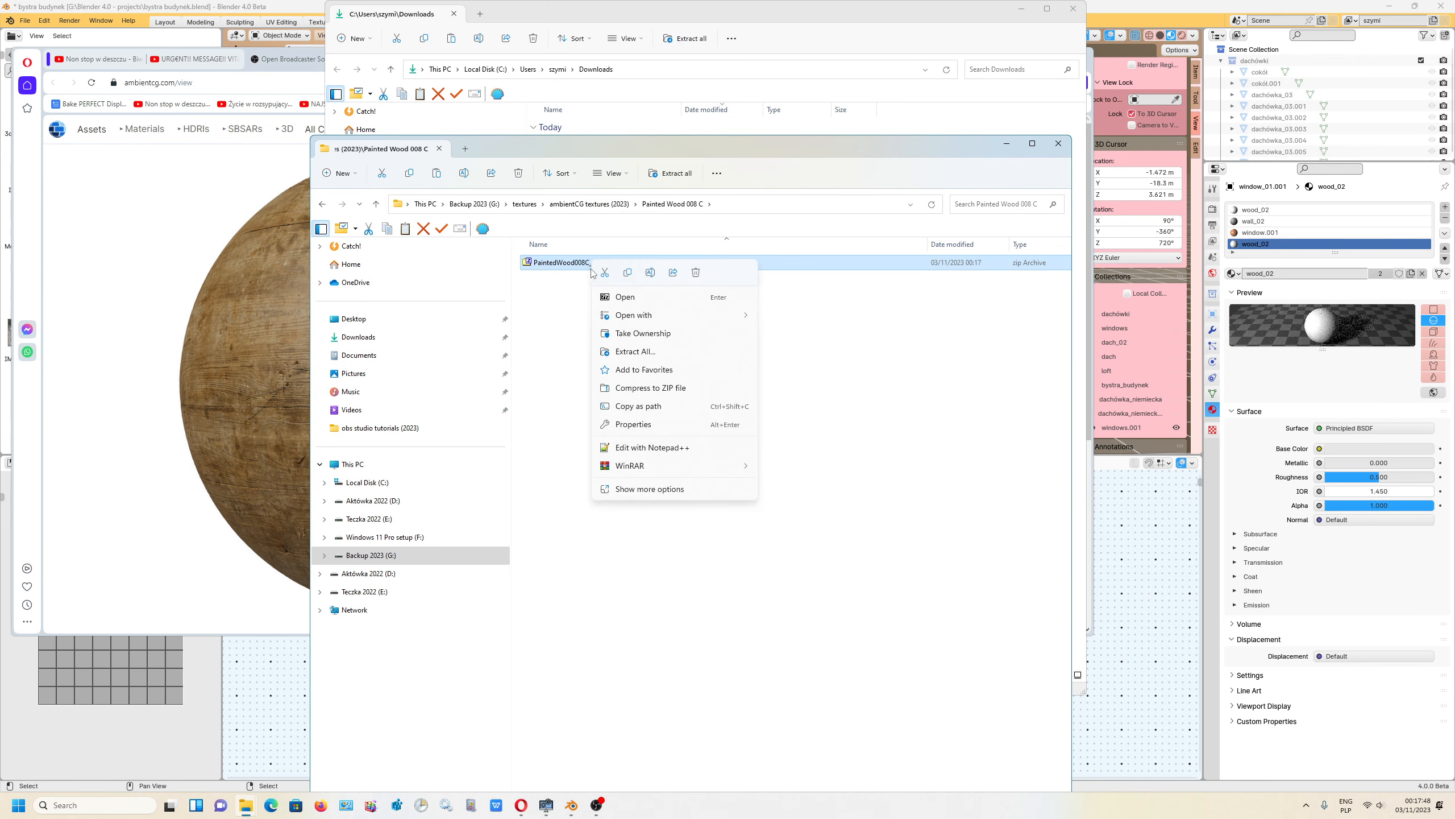
left_click(625, 492)
mouse_move(630, 408)
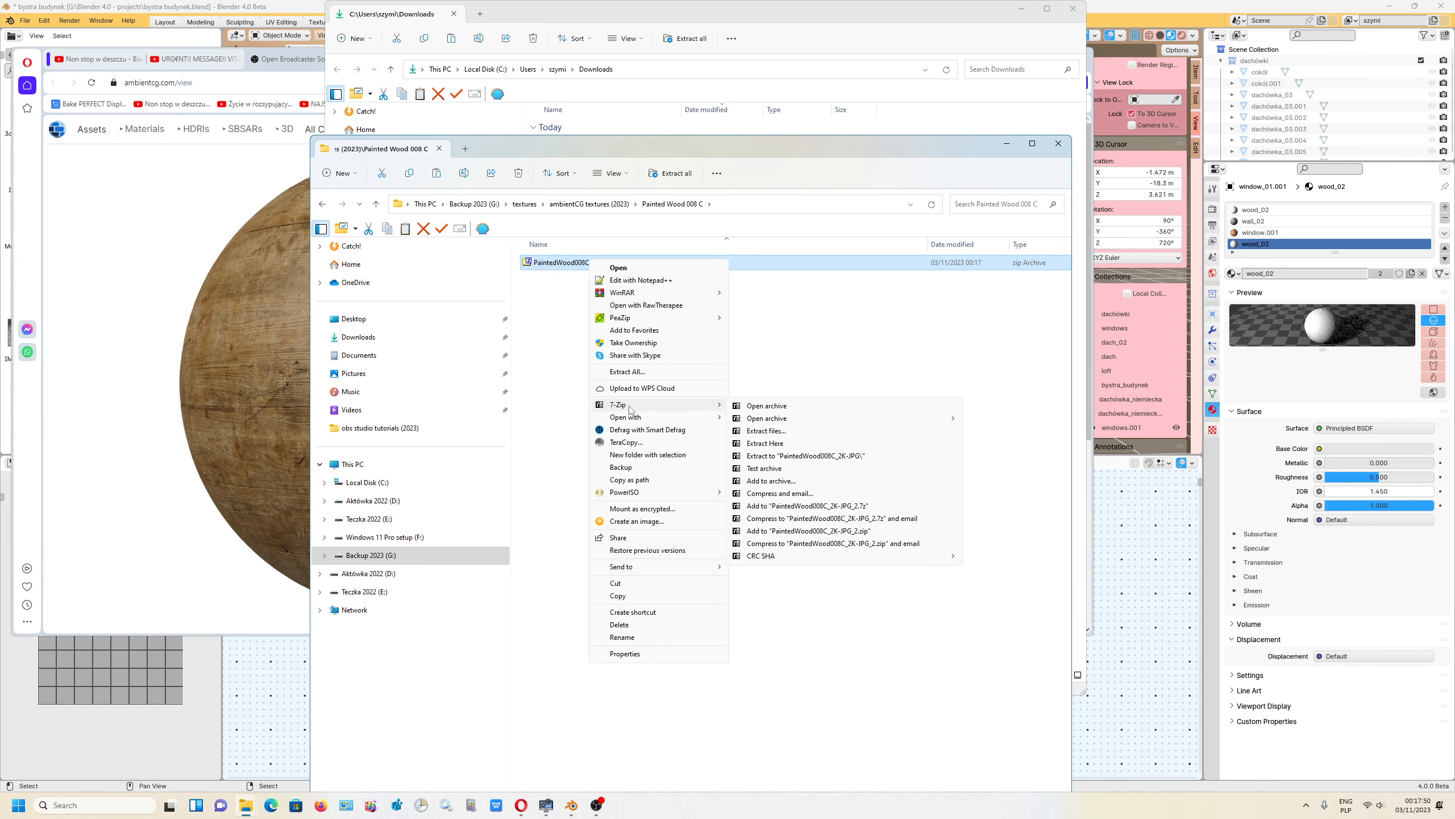
left_click(786, 445)
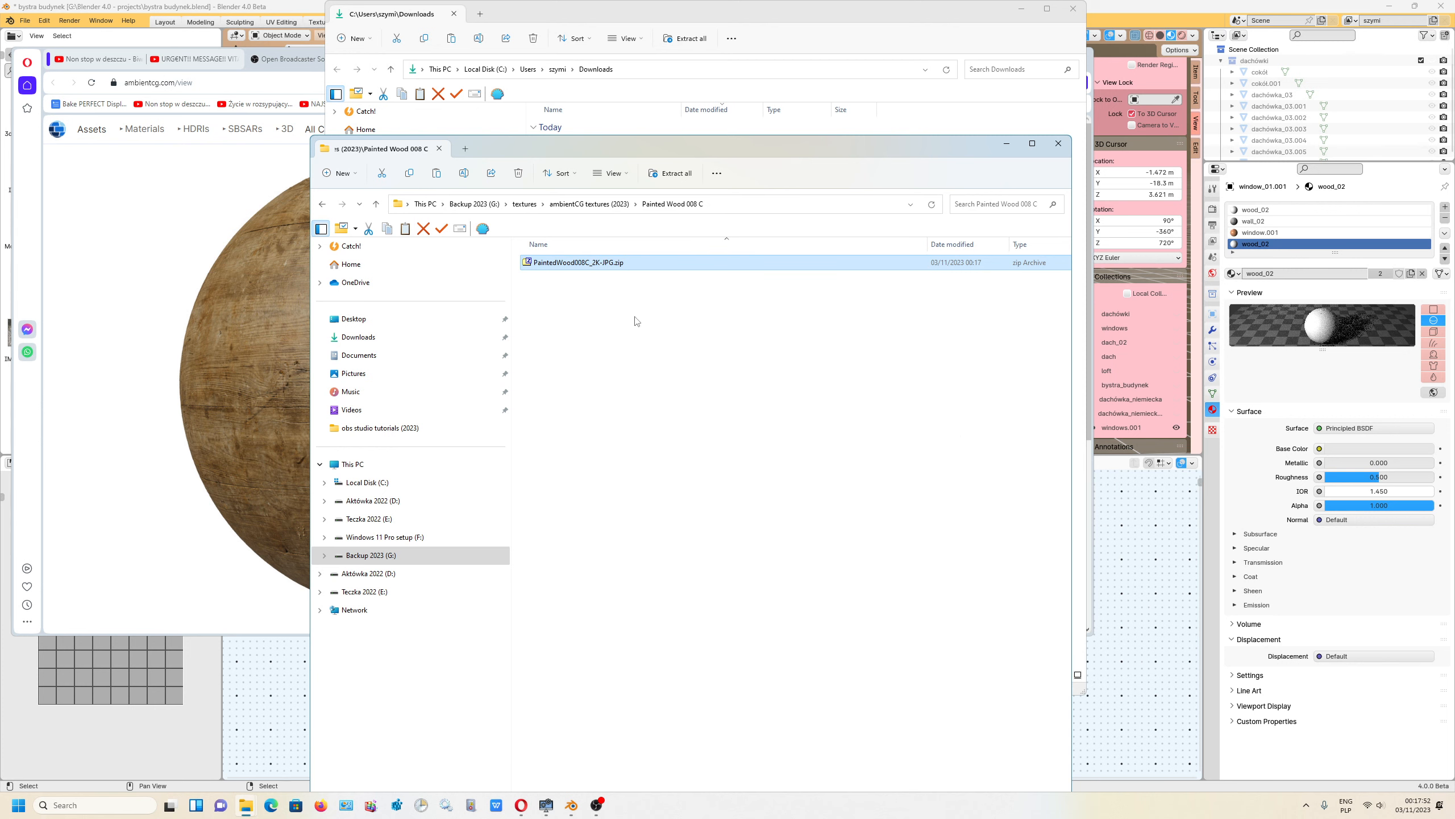
right_click(786, 292)
mouse_move(921, 326)
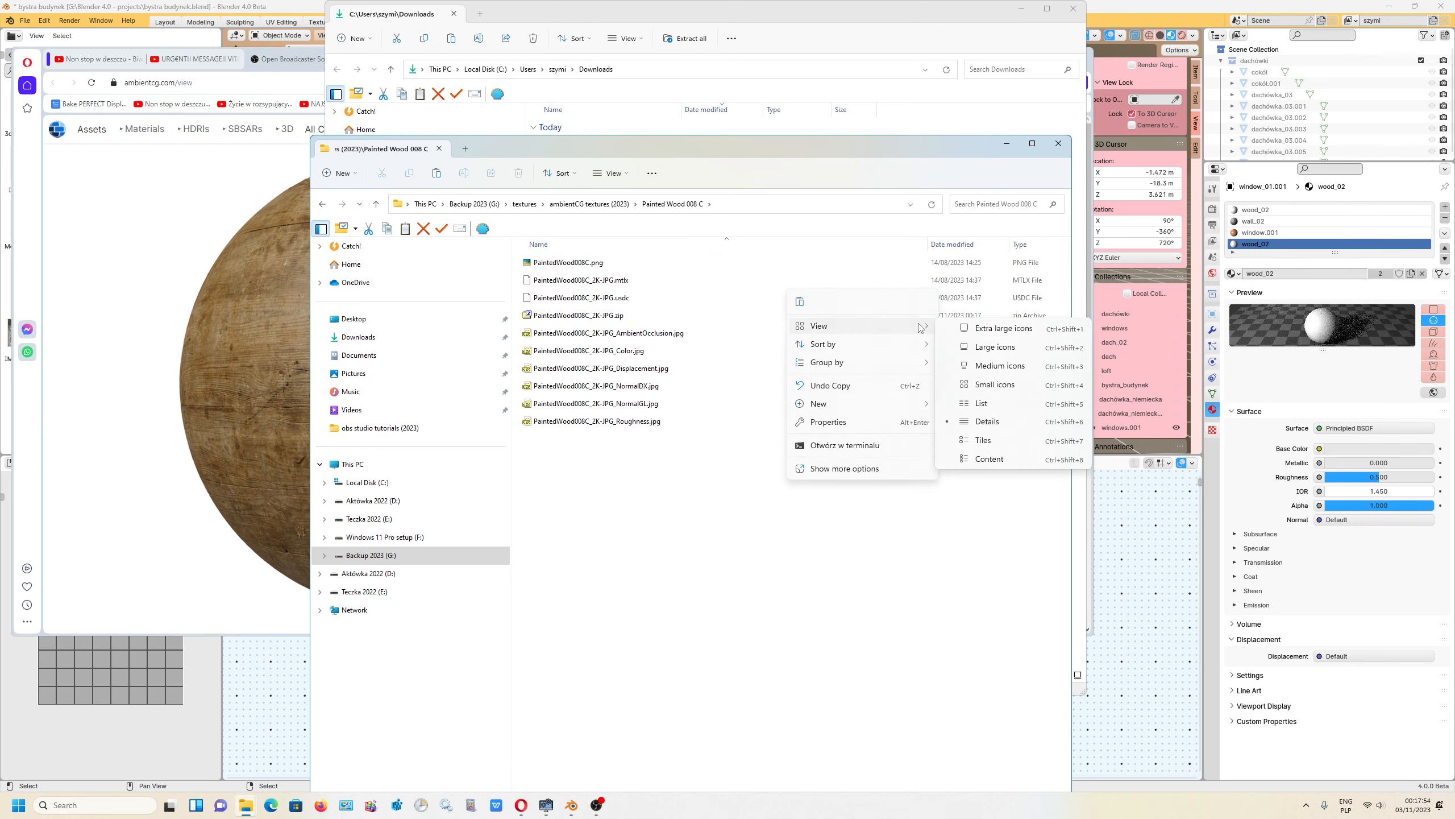
left_click(984, 347)
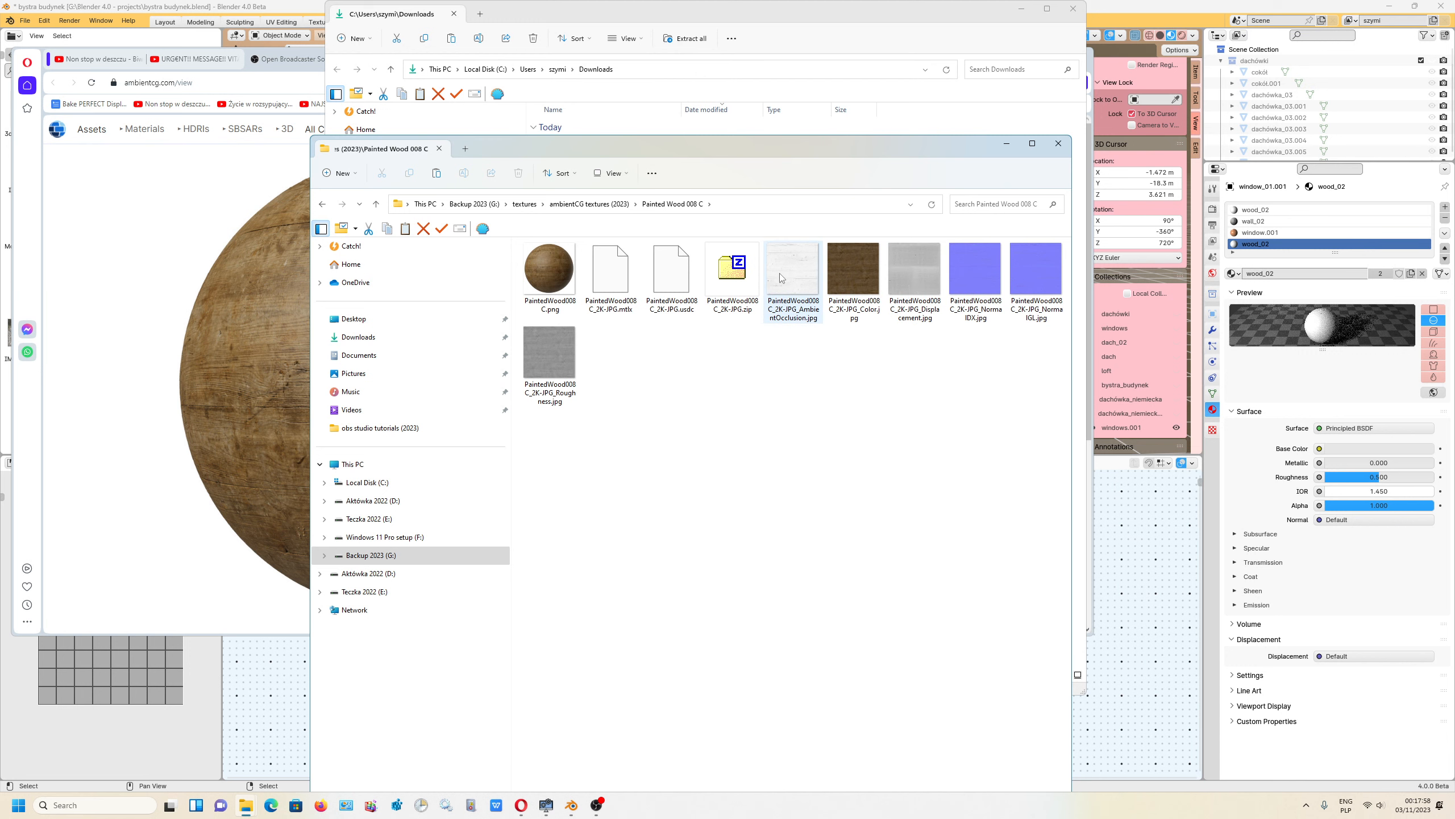
Step: Preview the PaintedWood008C_2K-JPG_Color.jpg texture and the PaintedWood008C.png sphere image, closing each viewer
left_click(841, 251)
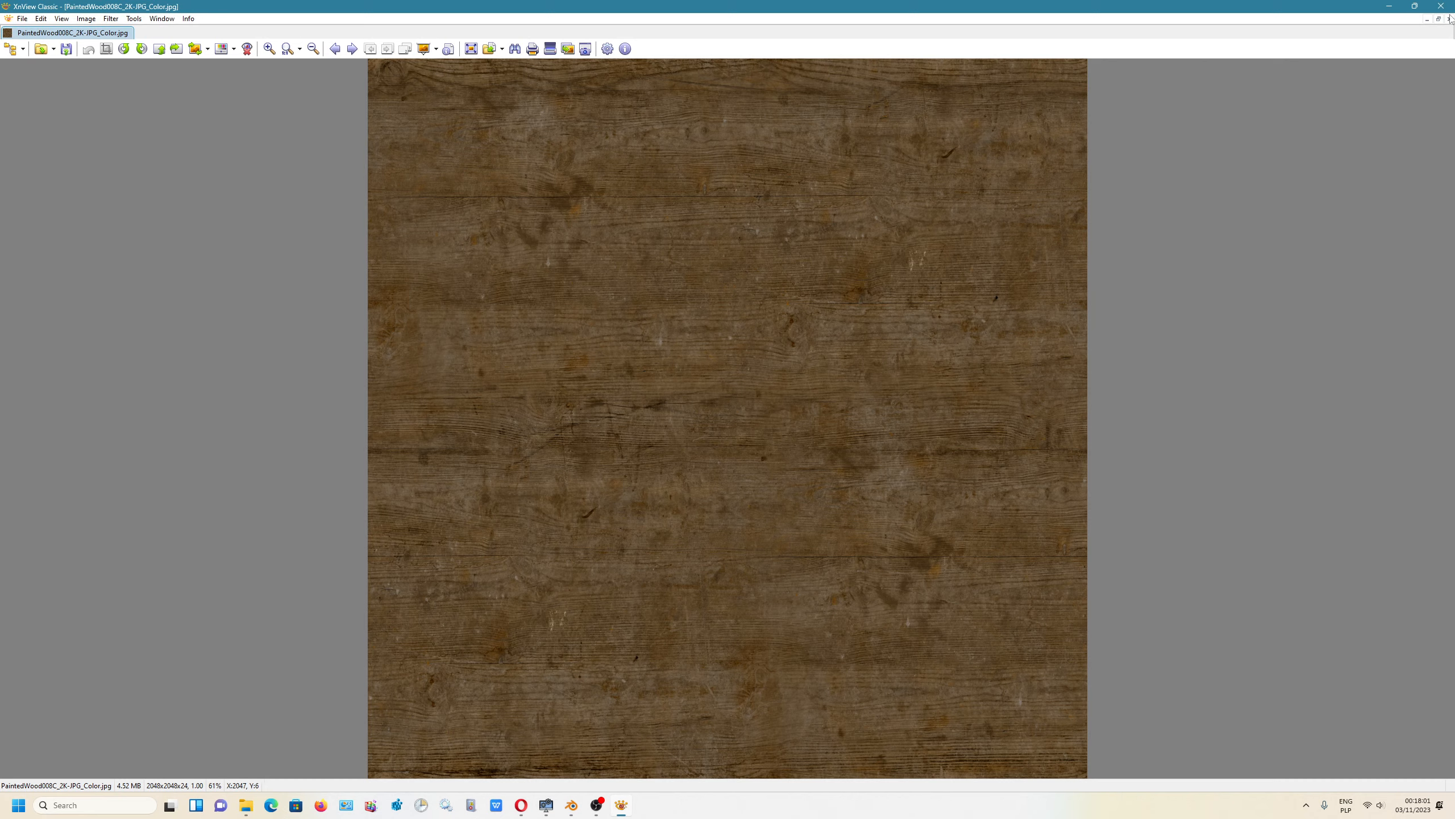
left_click(1442, 7)
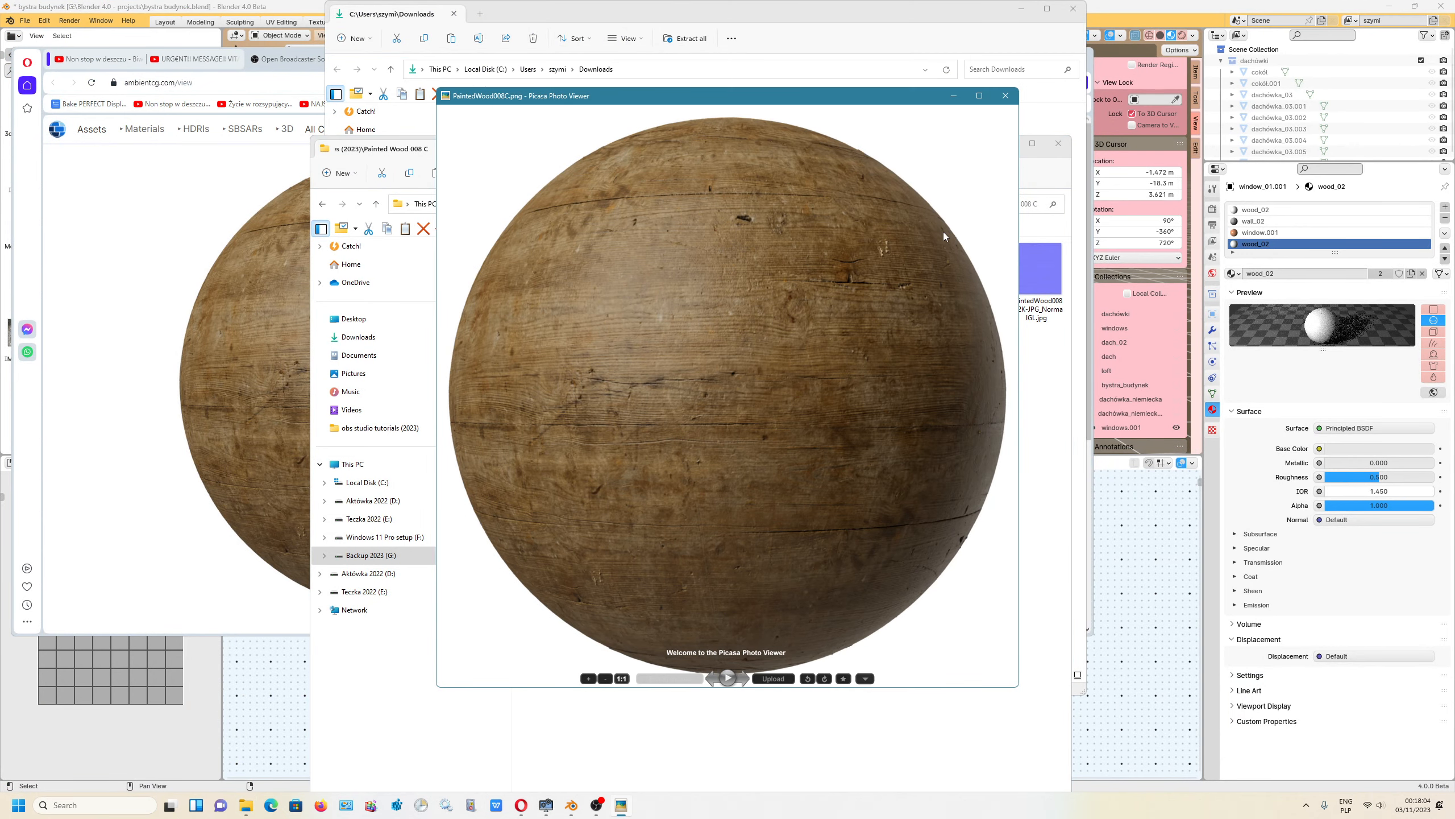
key("Escape")
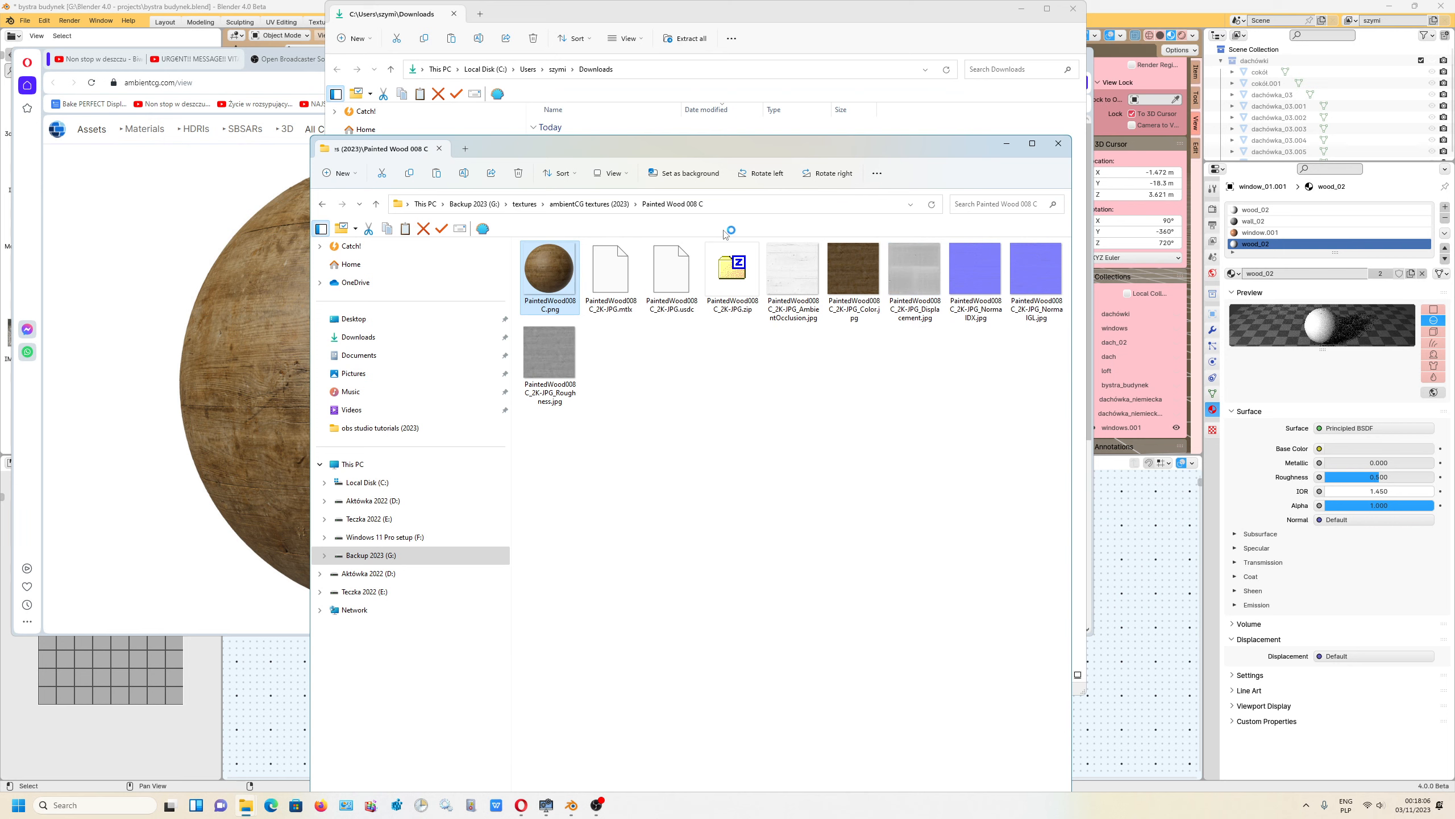
Step: Copy the Painted Wood 008 C folder path and minimize the File Explorer and browser windows to return to Blender
left_click(723, 205)
right_click(719, 204)
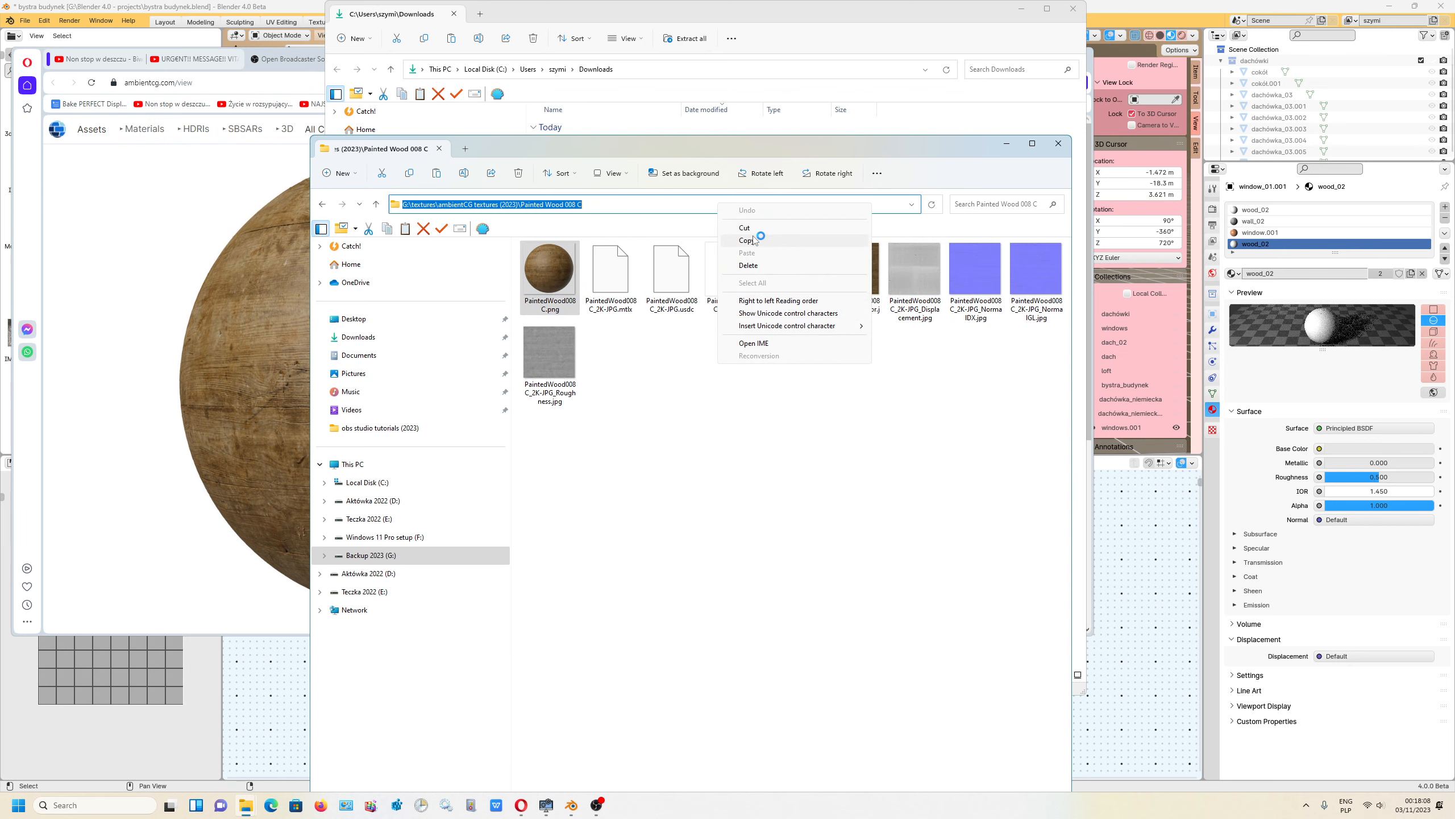
left_click(745, 241)
left_click(1007, 144)
left_click(1020, 9)
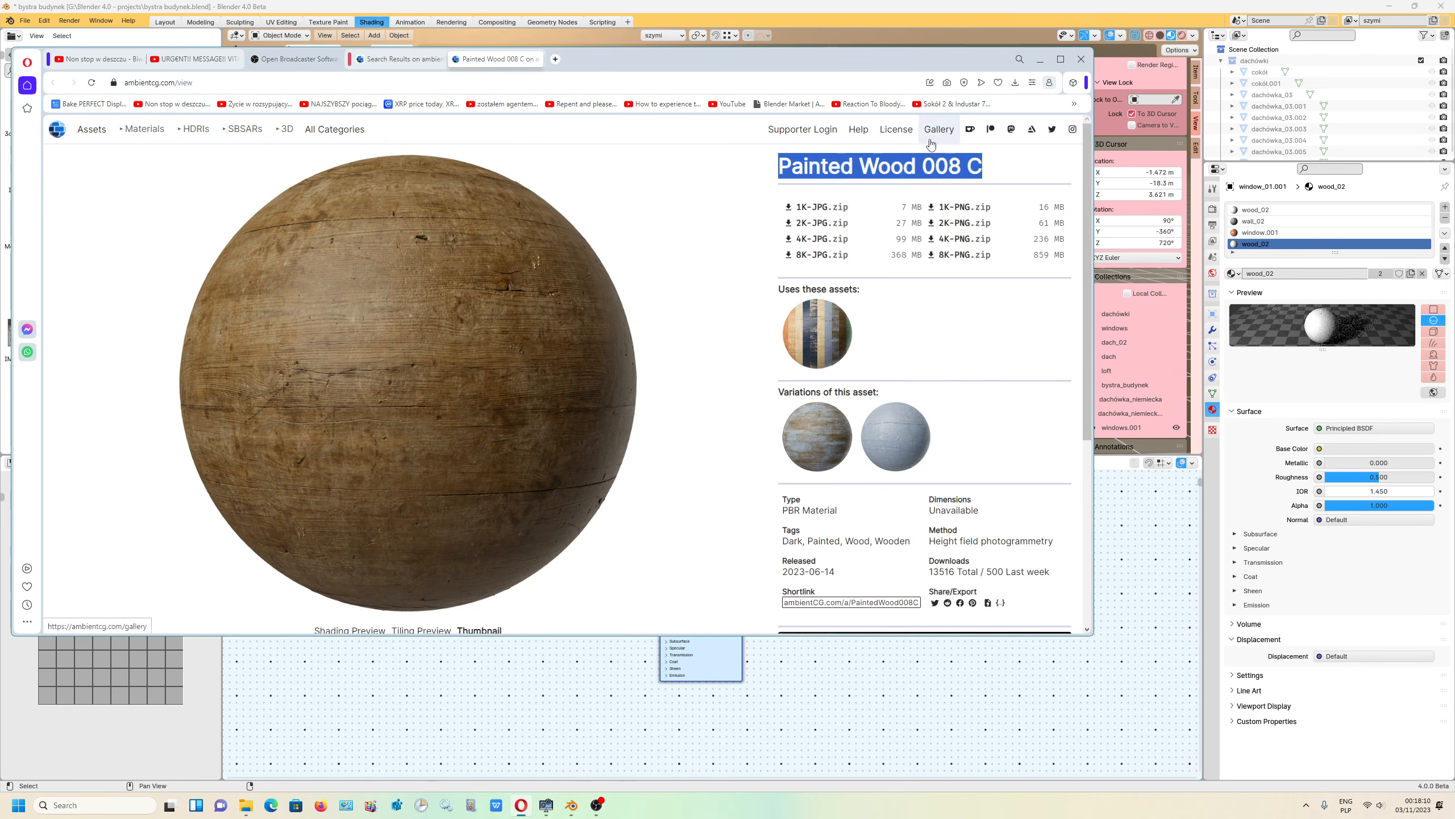
left_click(1040, 59)
Step: Add a Texture Coordinate node to the wood_02 material, placed well ahead of the Principled BSDF
middle_click_drag(431, 534, 416, 506)
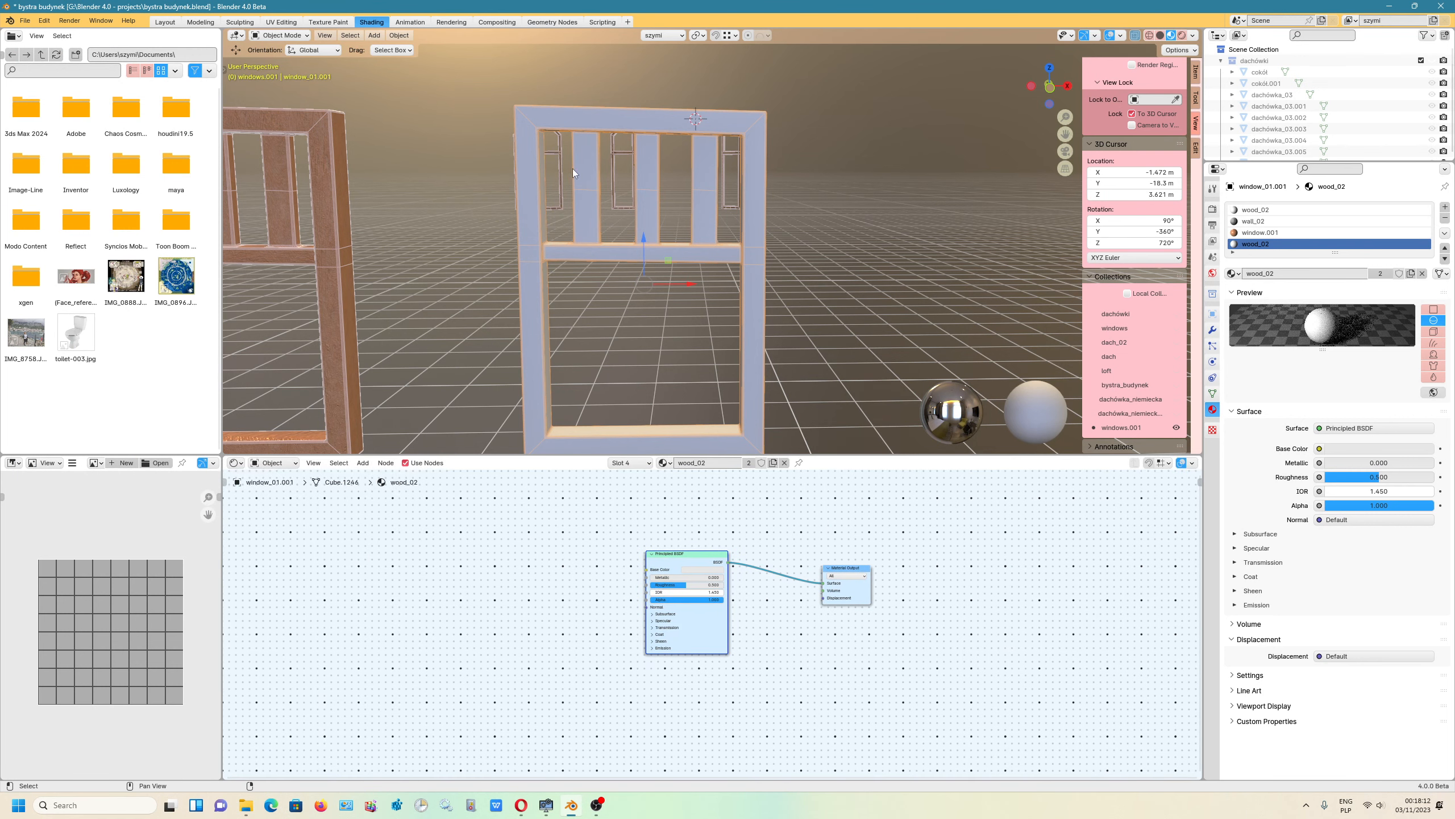
left_click(362, 463)
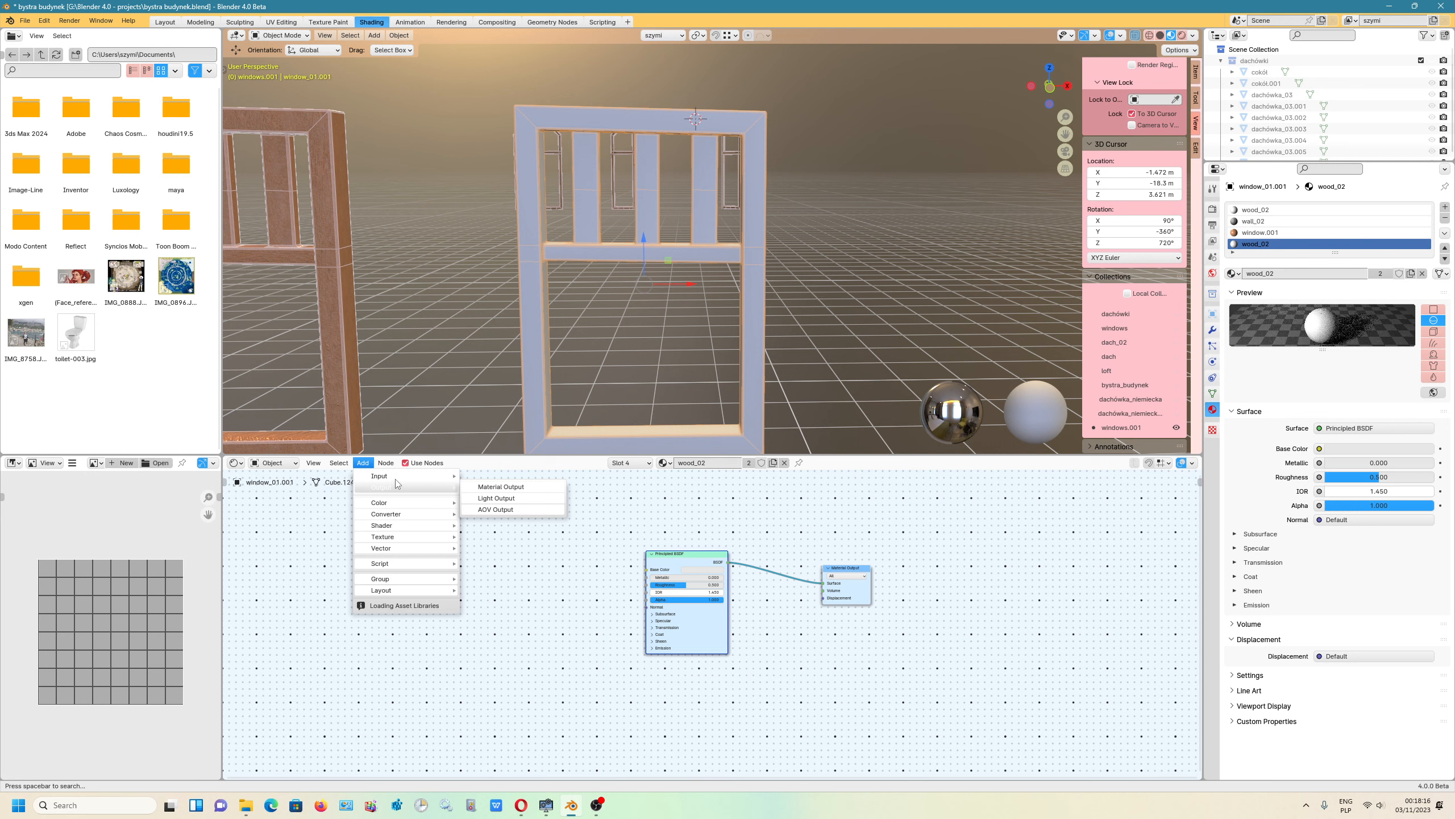
mouse_move(399, 477)
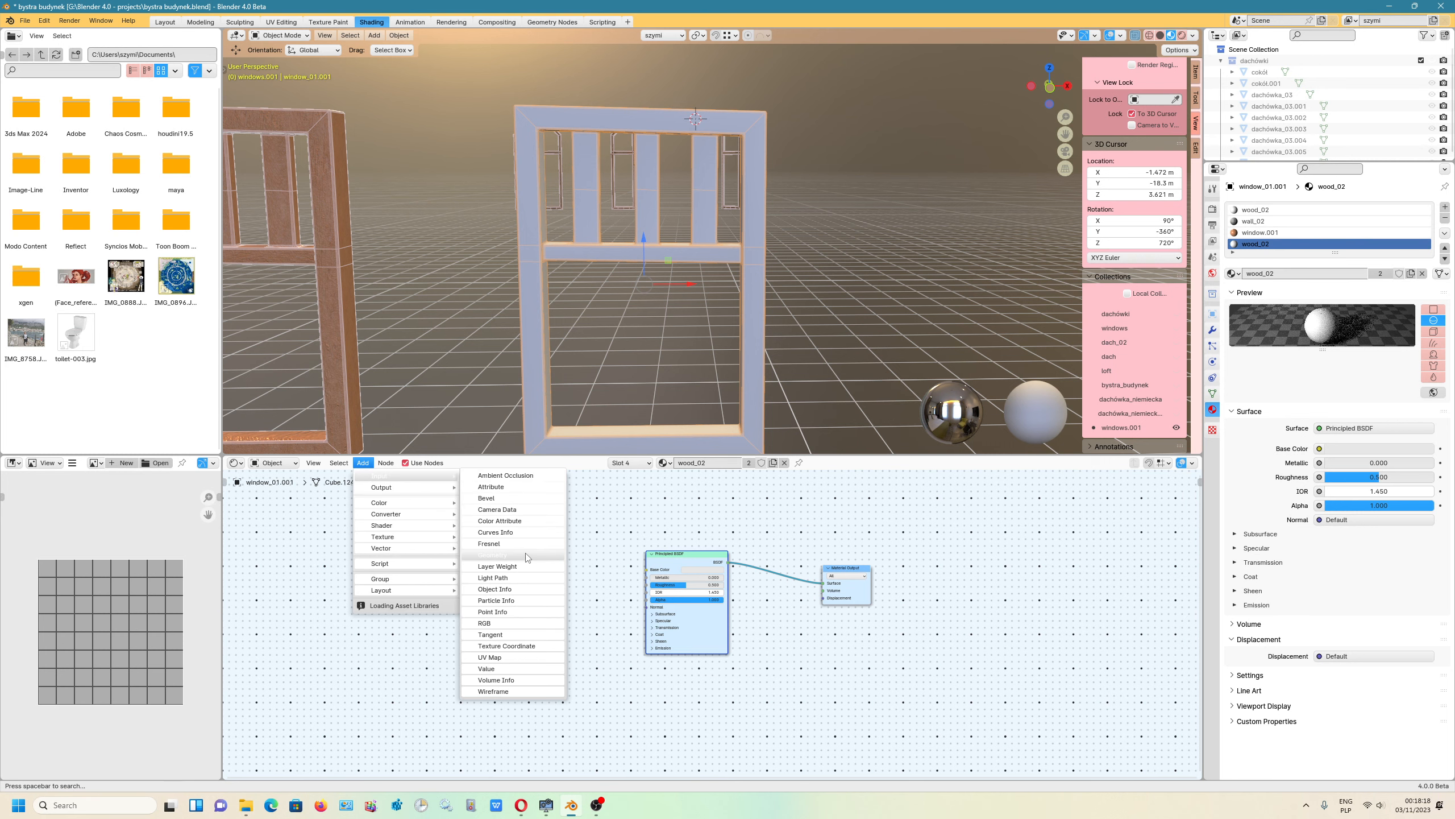
left_click(516, 645)
left_click(402, 532)
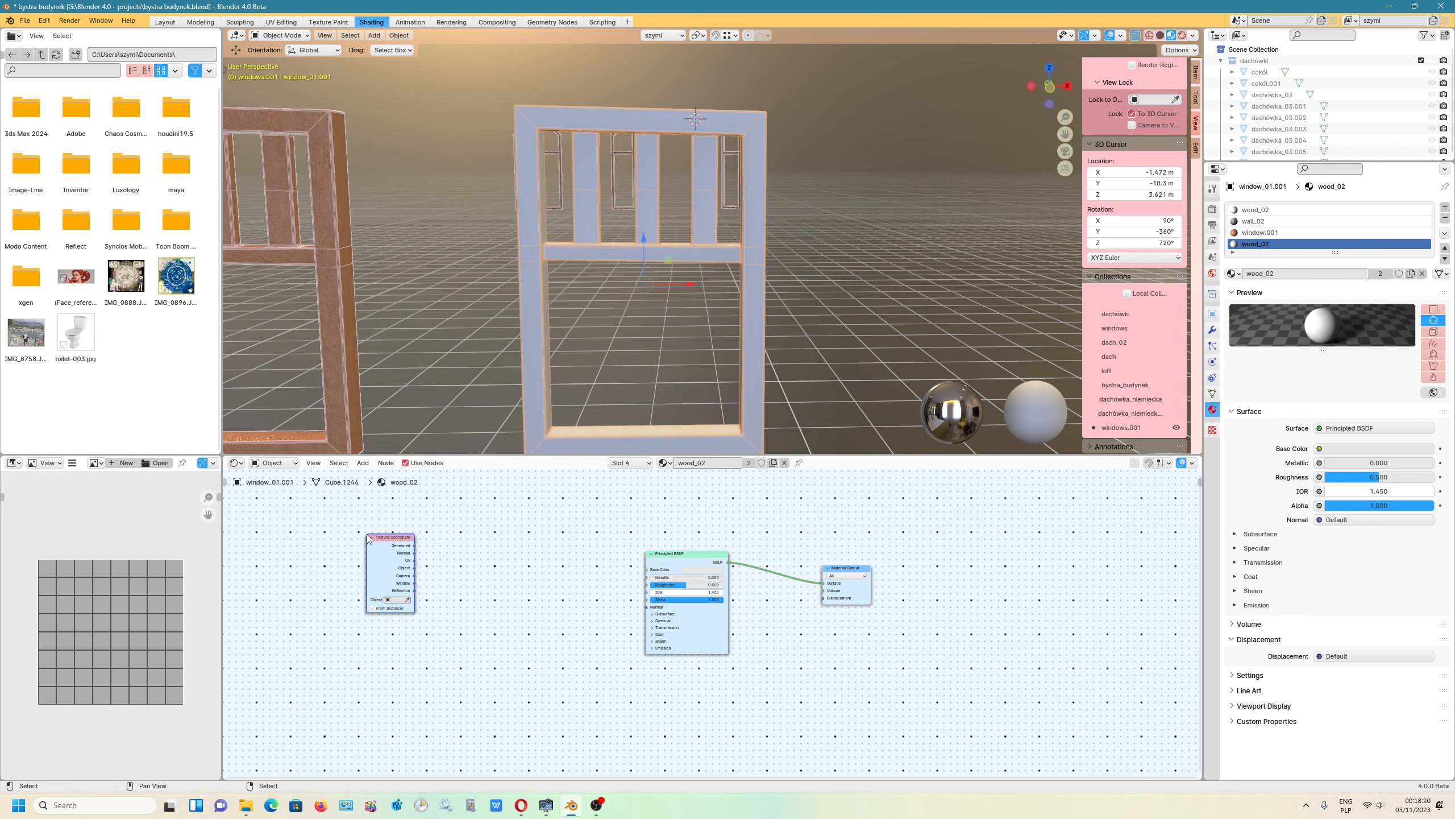
Step: Add a Mapping node, connect the Texture Coordinate's UV output to its Vector input, and reposition both nodes
scroll(425, 557, "up", 2)
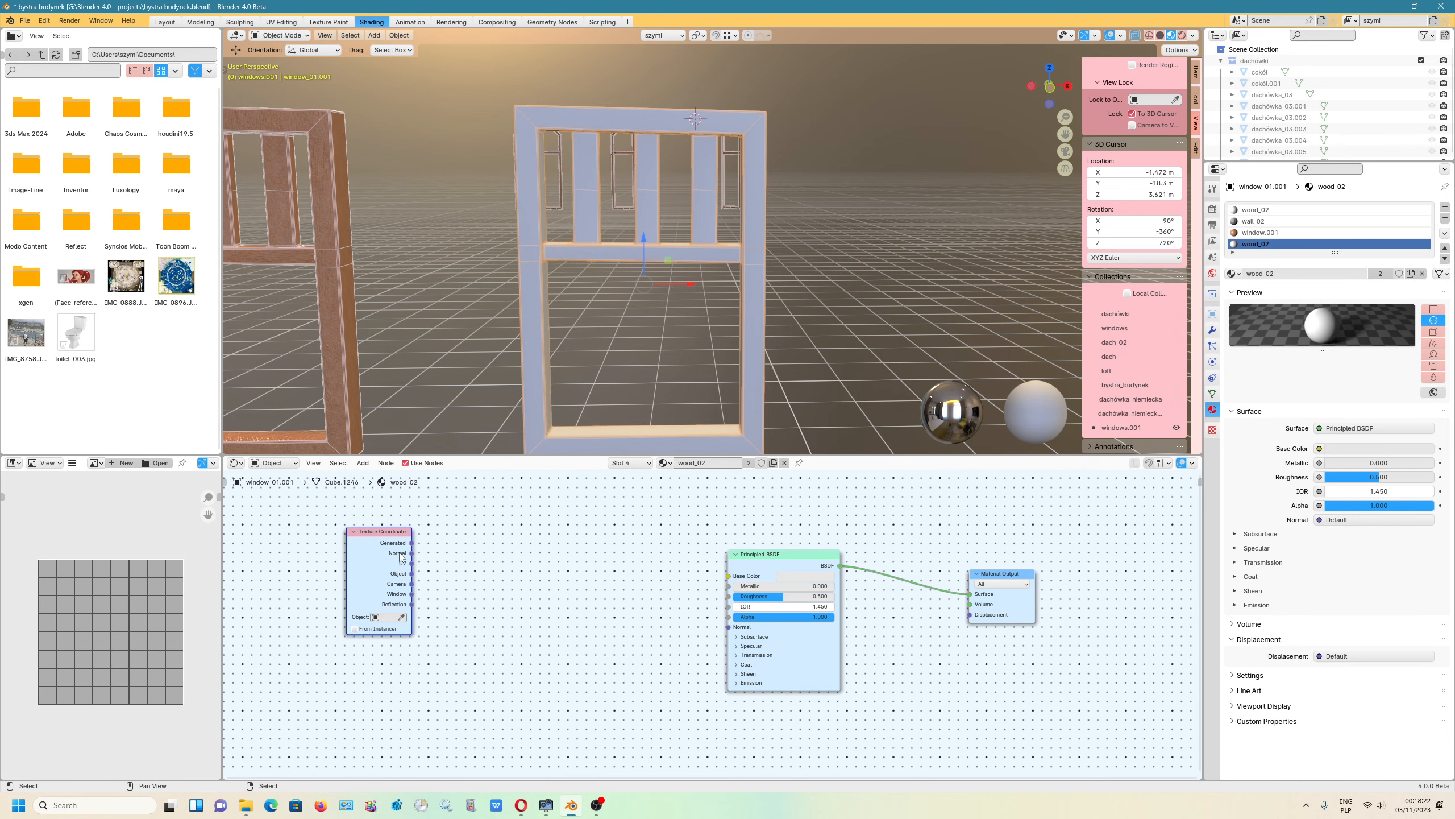
middle_click_drag(452, 562, 408, 562)
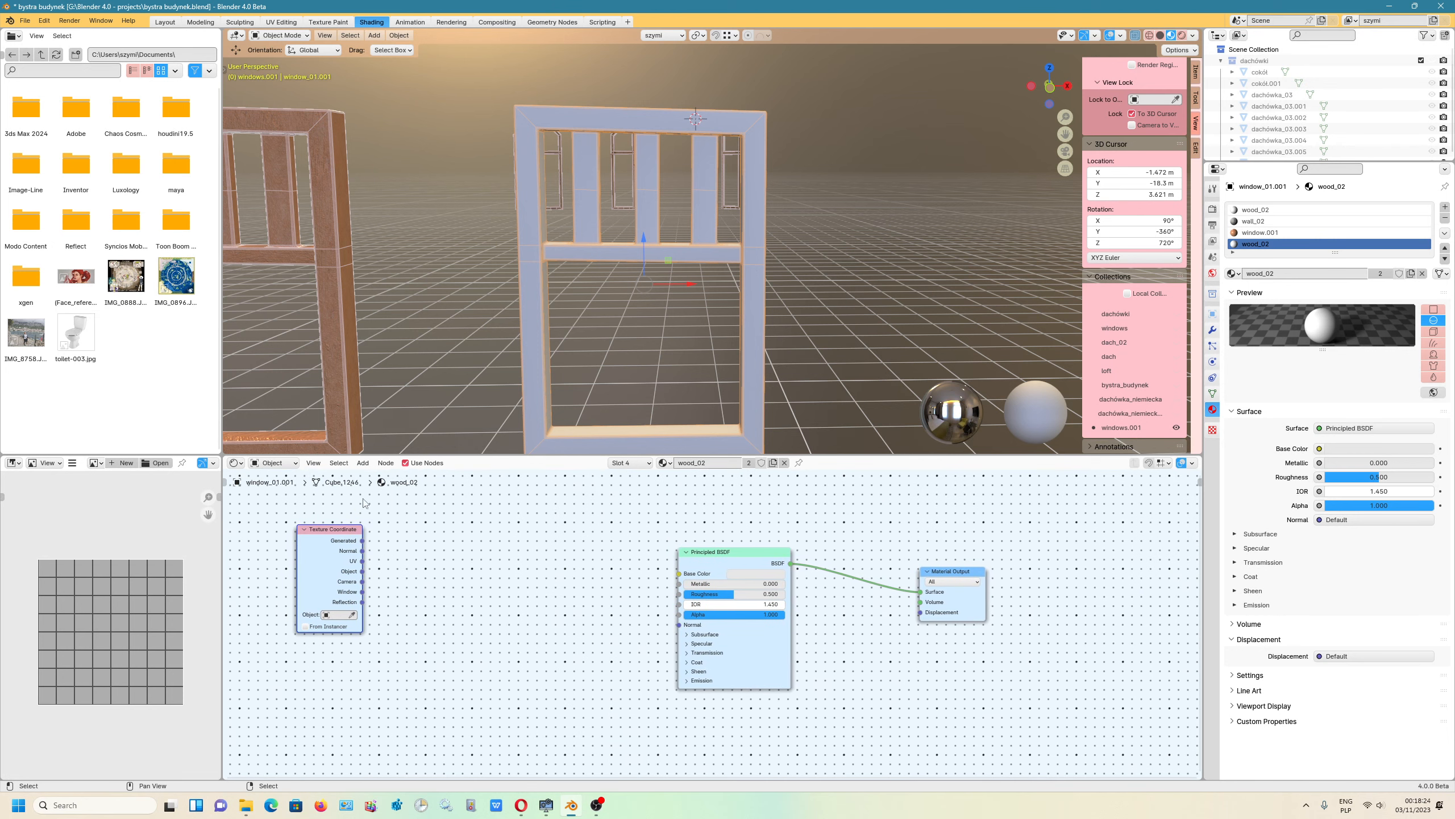
left_click(363, 463)
mouse_move(383, 548)
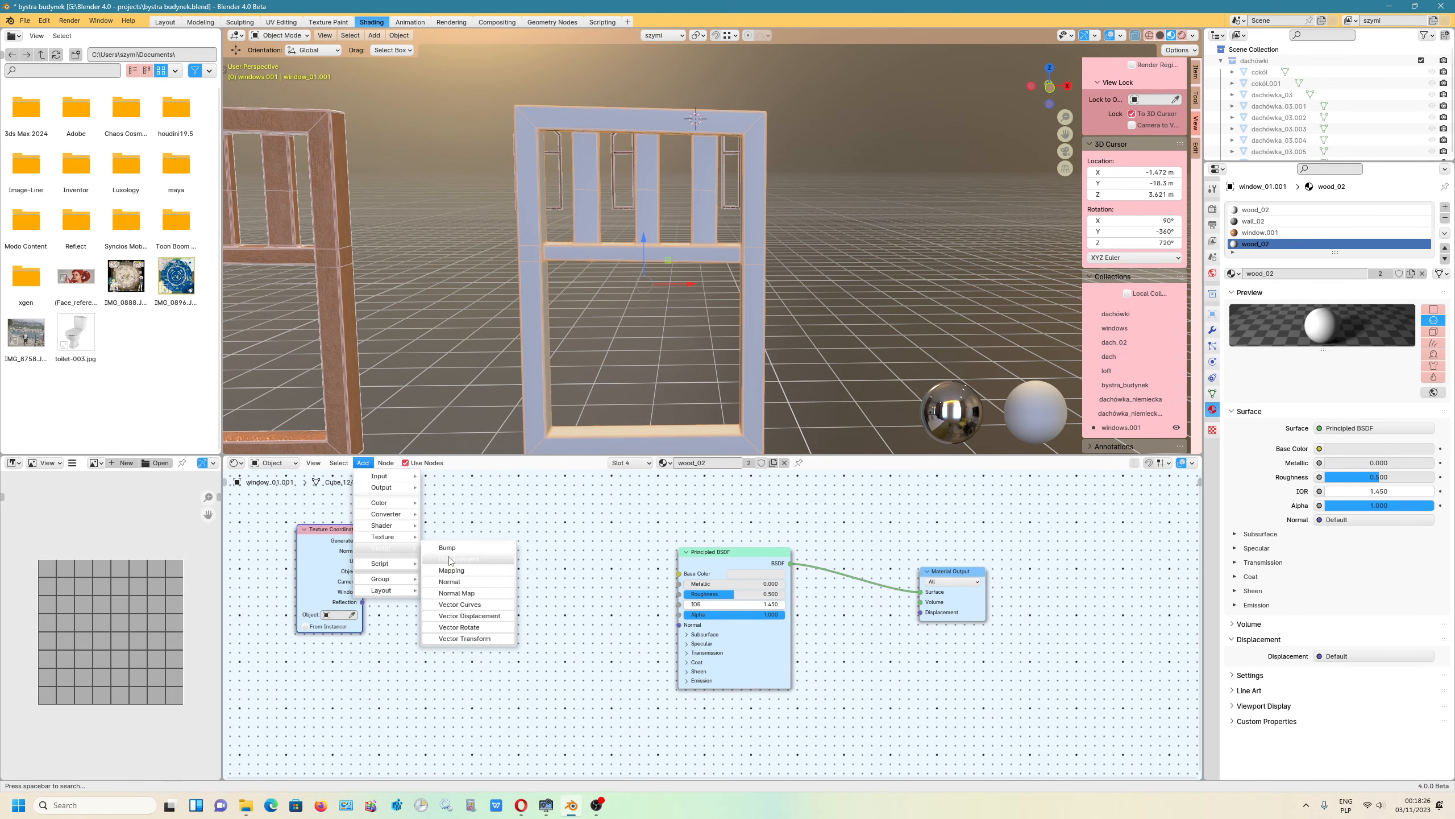
left_click(471, 570)
left_click(452, 573)
left_click(446, 569)
left_click(452, 591)
left_click_drag(363, 561, 405, 580)
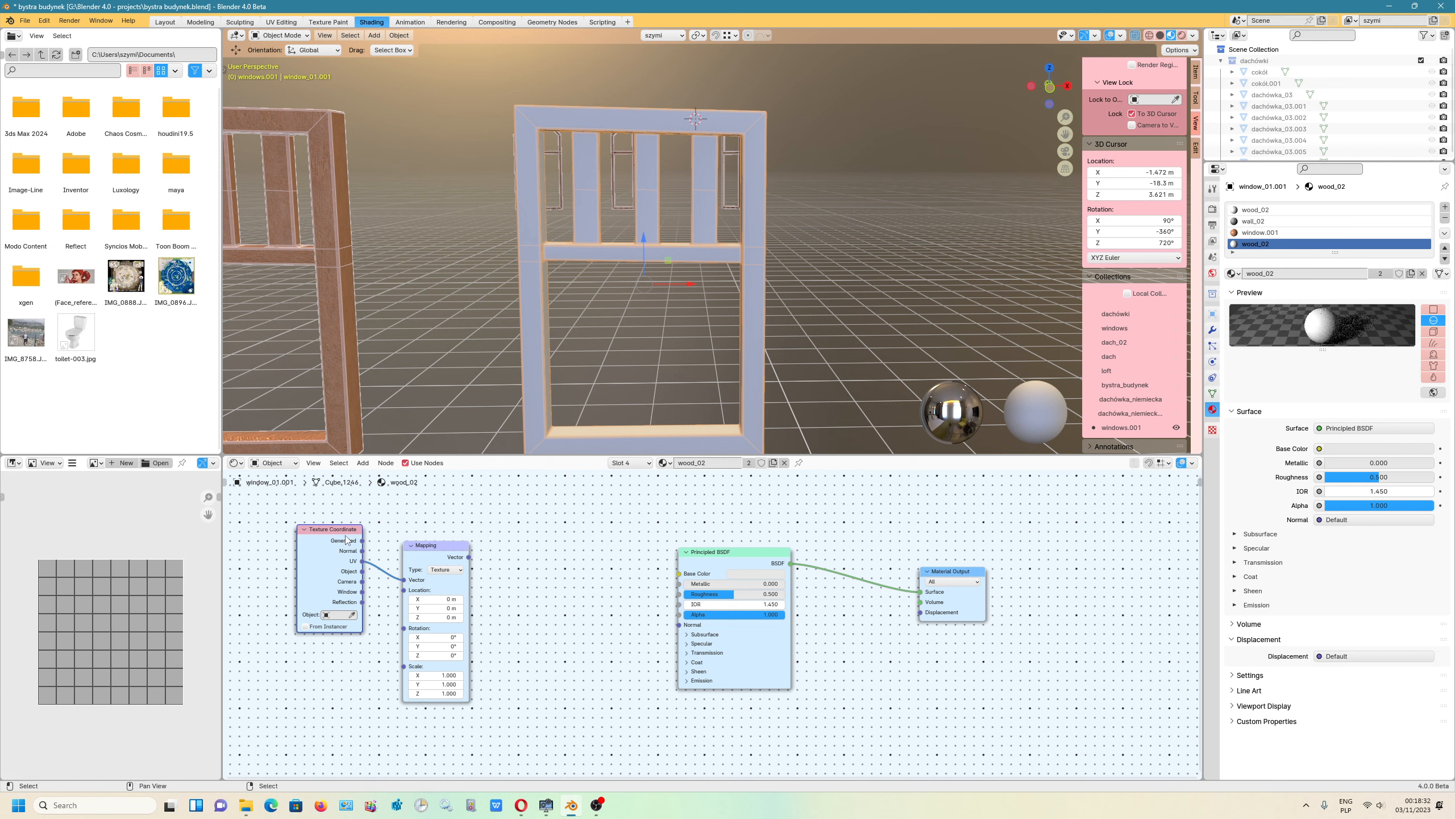
left_click_drag(332, 529, 304, 503)
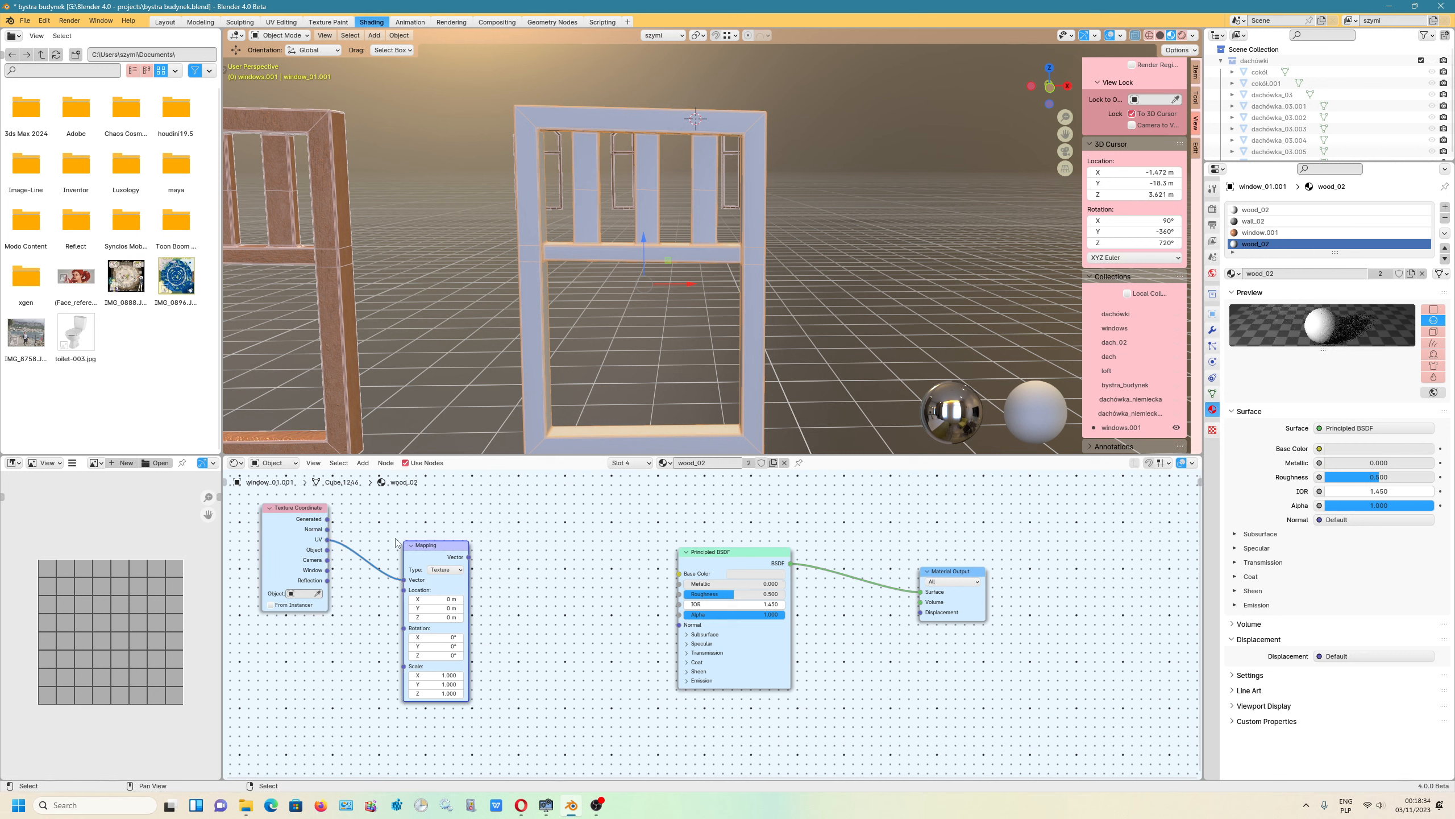
left_click_drag(436, 559, 410, 552)
Step: Add an Image Texture node between Mapping and Principled BSDF and connect the Mapping's Vector output to its Vector input
left_click(364, 463)
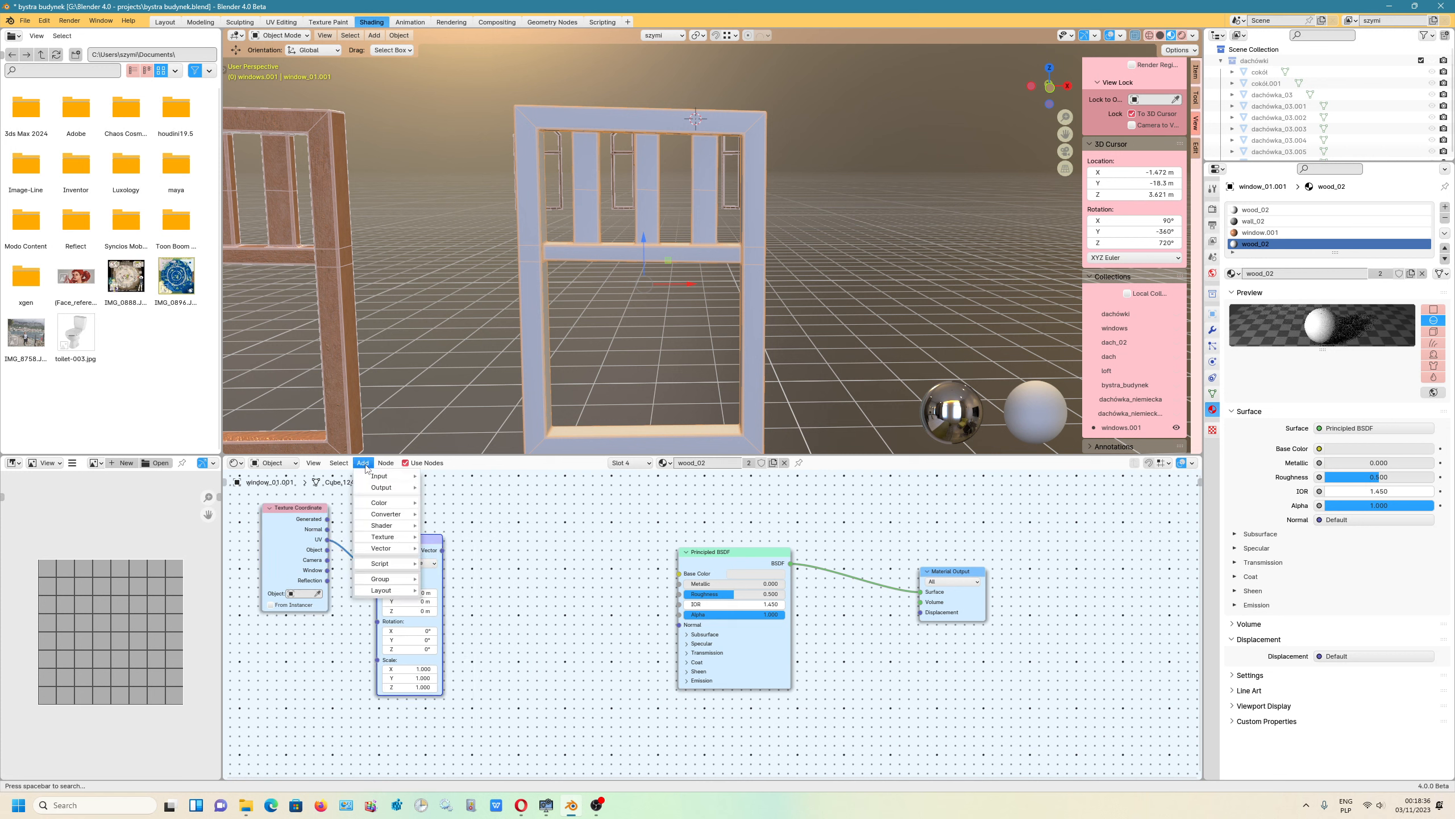
mouse_move(399, 539)
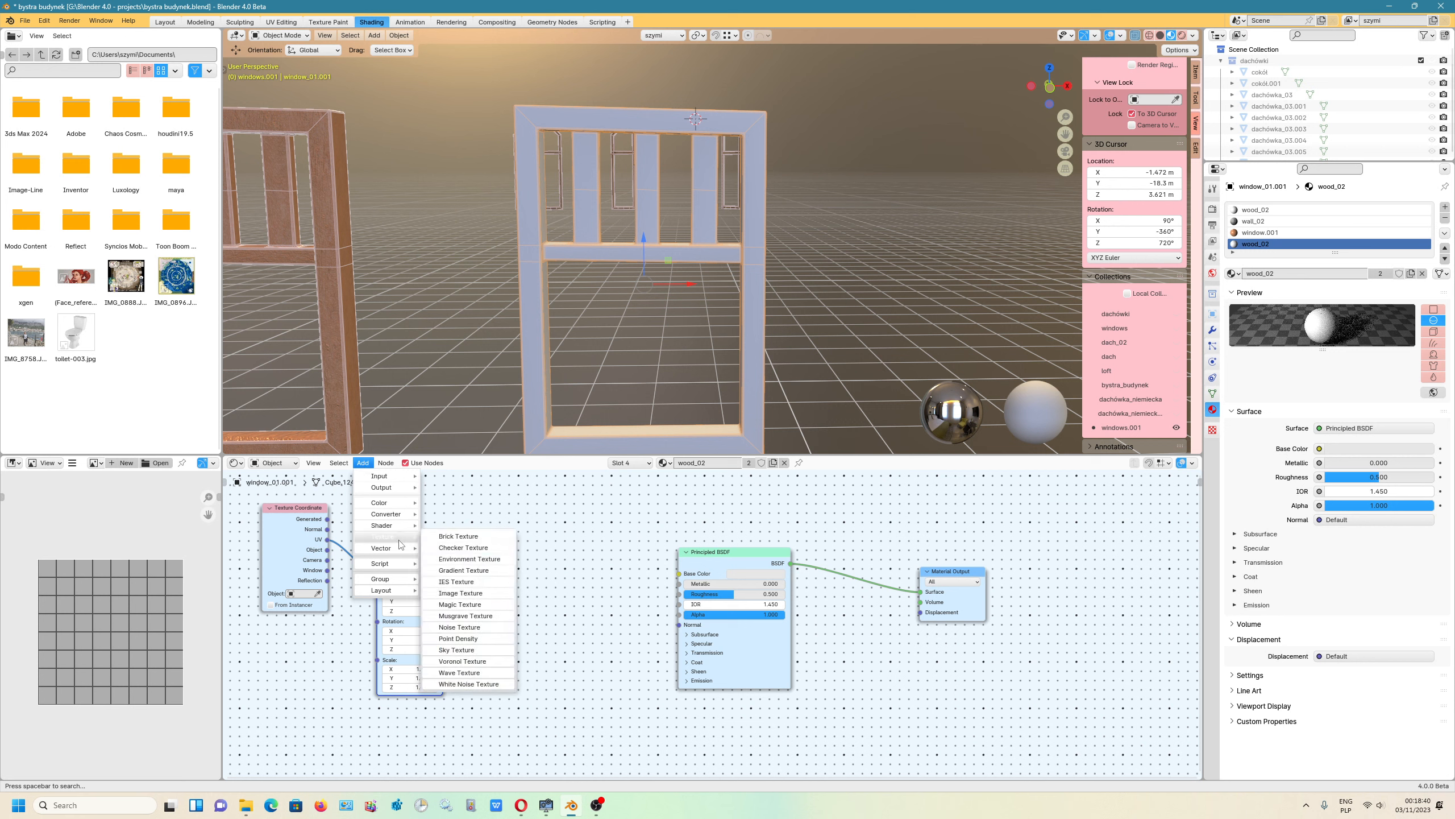
left_click(480, 596)
left_click(480, 594)
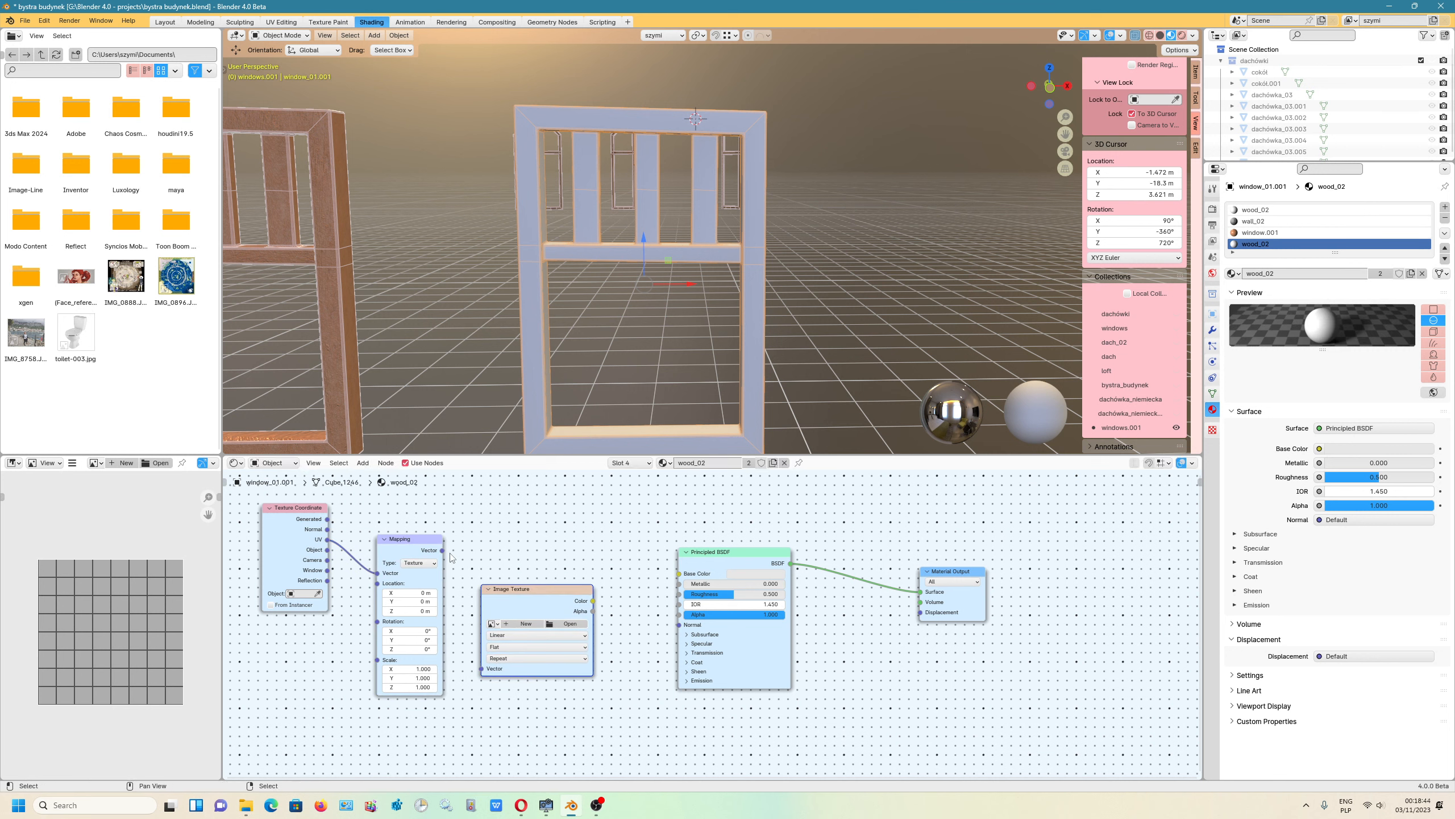
left_click_drag(442, 550, 482, 668)
Step: Load PaintedWood008C_2K-JPG_Color.jpg from the copied folder path into the Image Texture node and connect its Color to the Principled BSDF's Base Color
left_click(566, 624)
left_click(628, 550)
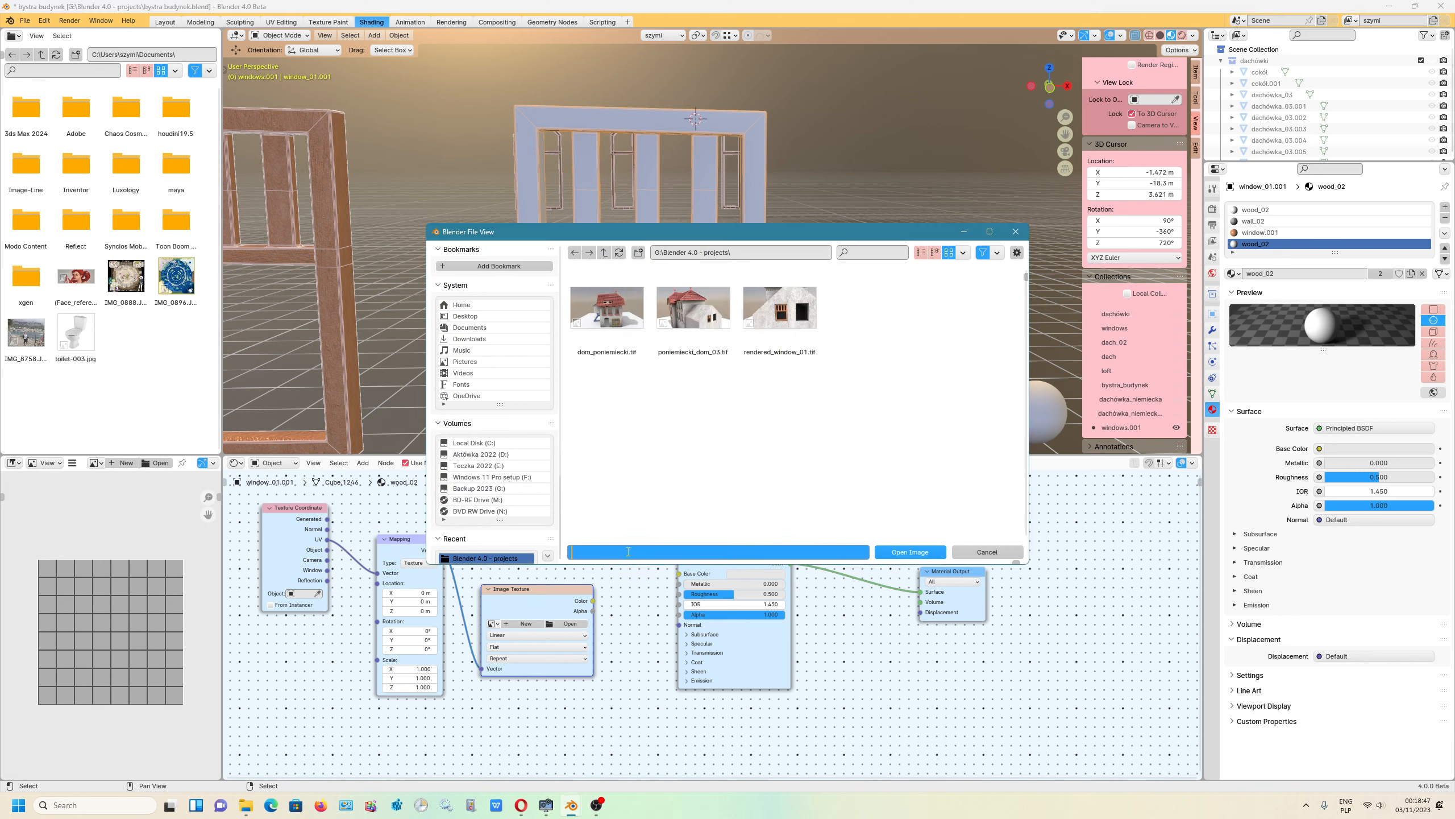
left_click(677, 251)
key("ctrl+v")
key("Return")
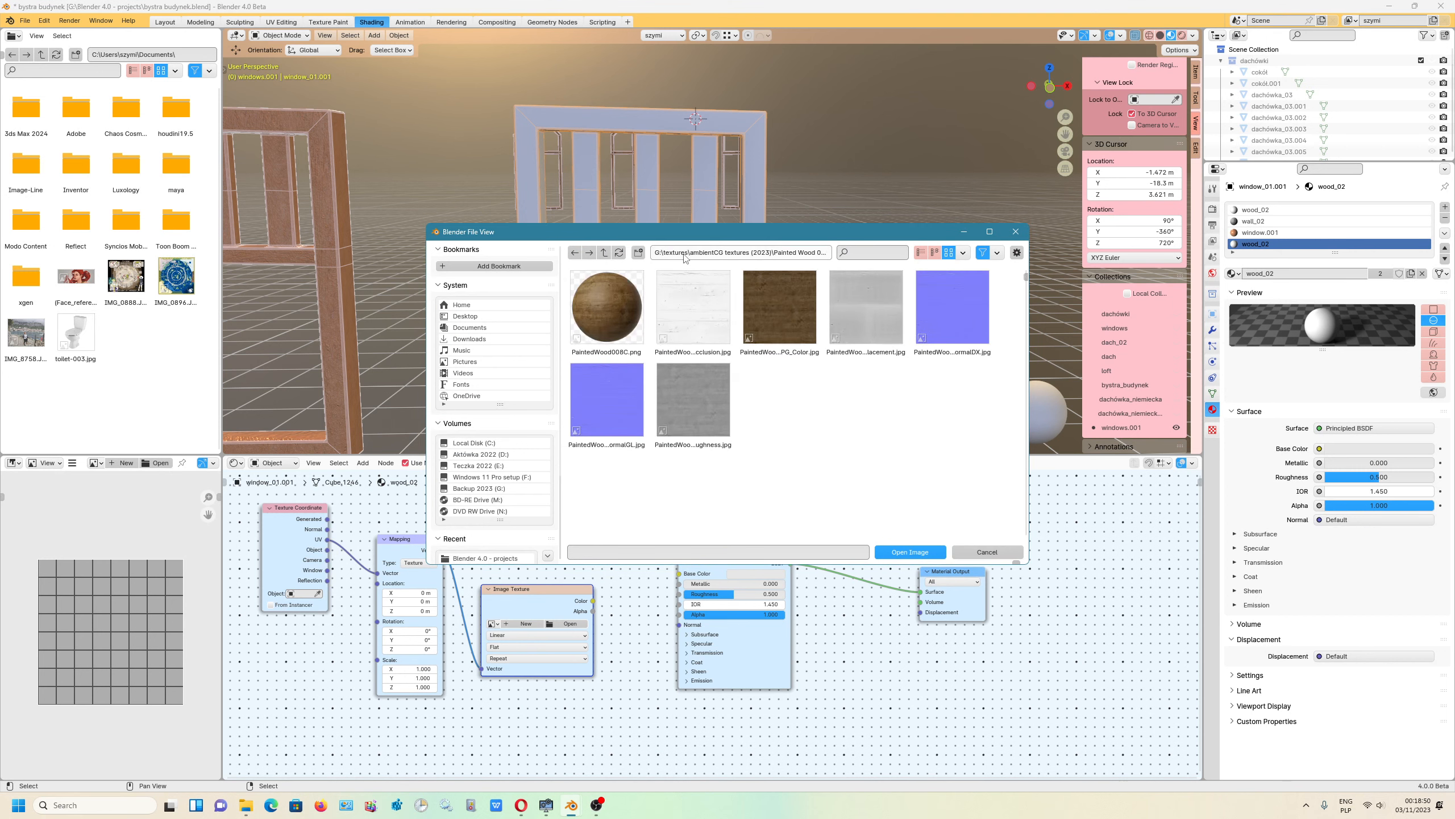
left_click(772, 319)
left_click(910, 551)
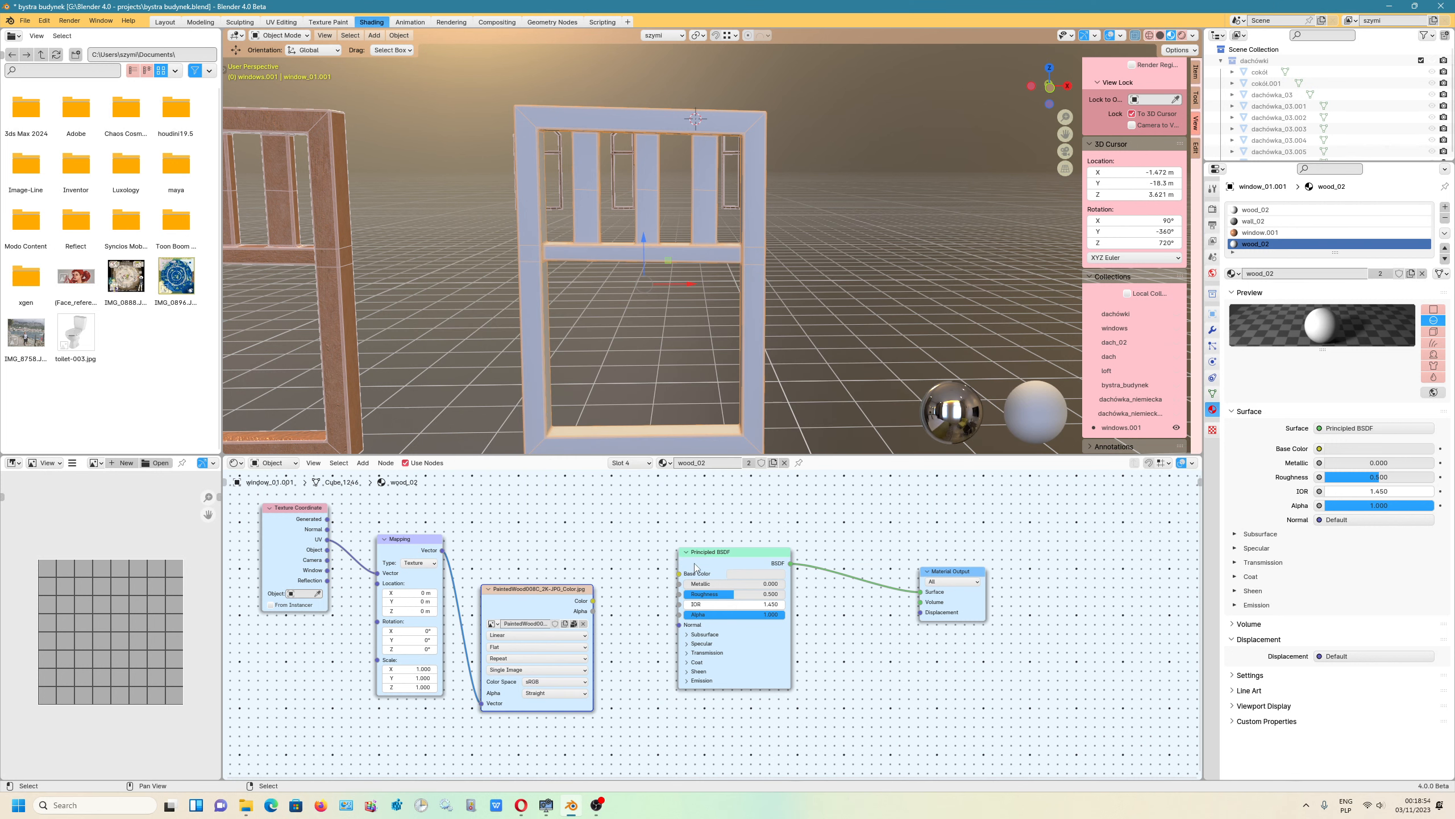
left_click_drag(593, 600, 679, 573)
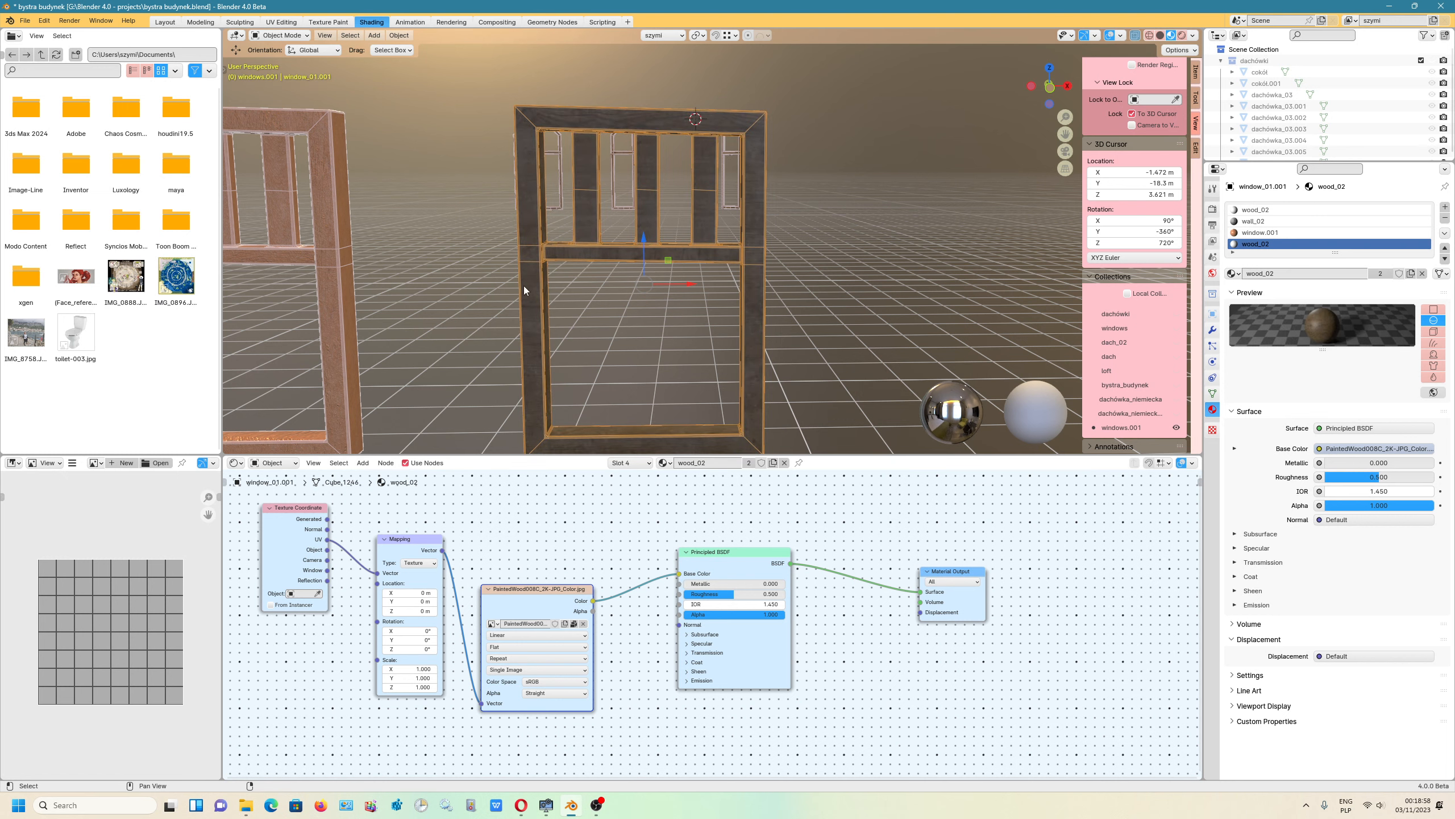
Step: Switch the 3D viewport to Rendered shading and examine the wood texture on the window frame up close
scroll(607, 212, "up", 5)
scroll(603, 212, "down", 5)
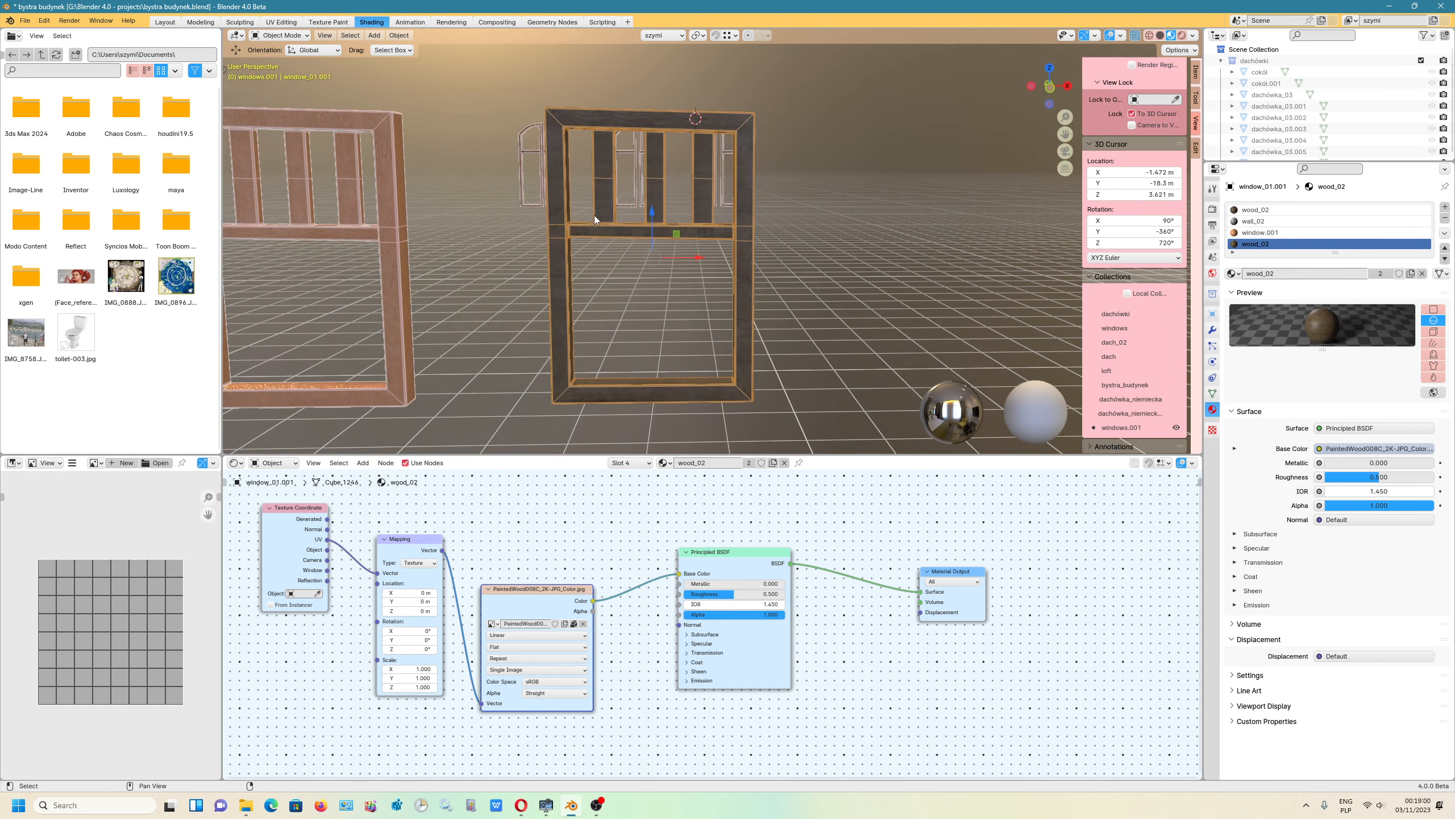
scroll(594, 215, "up", 3)
left_click(1181, 35)
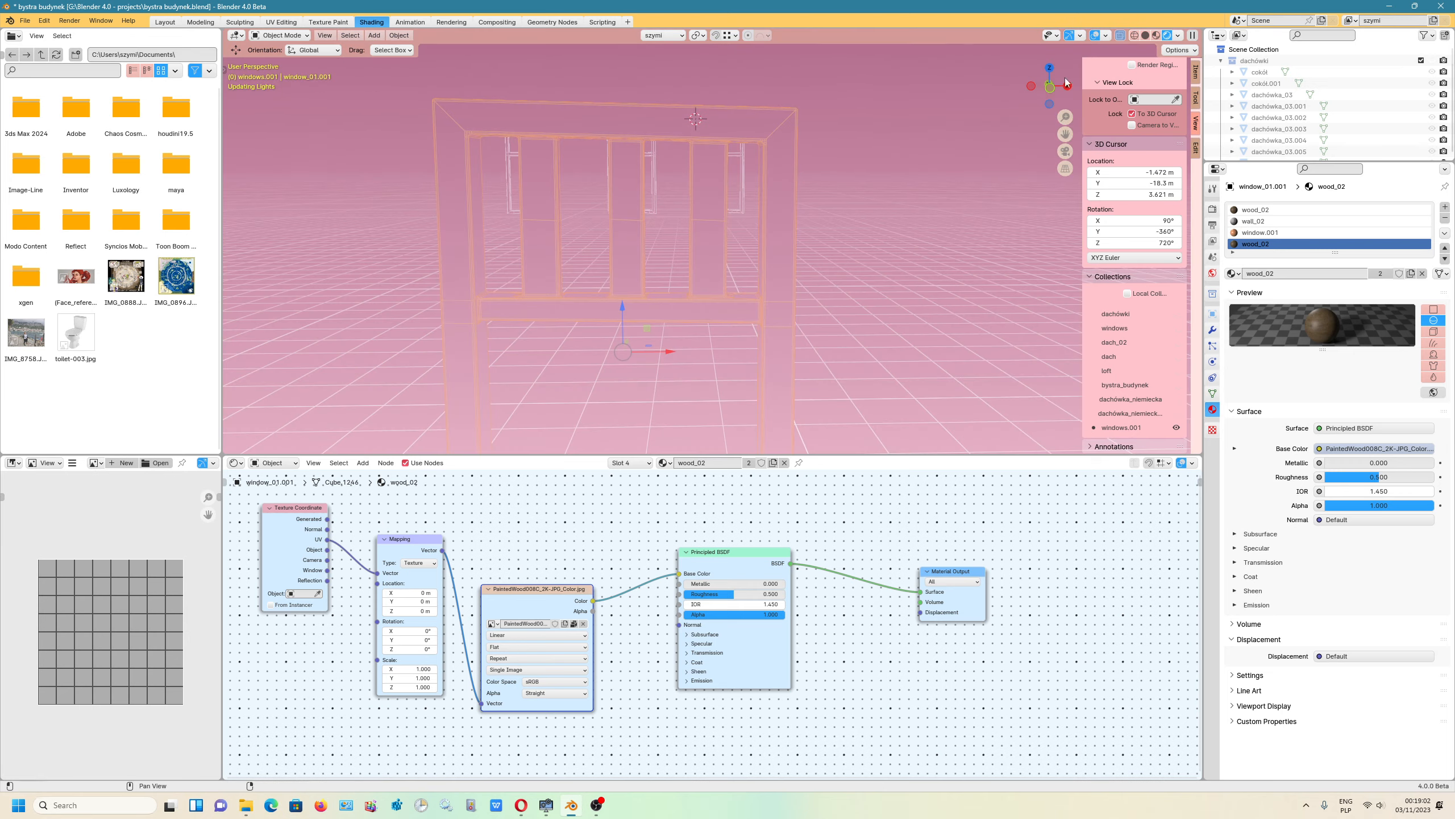
middle_click_drag(900, 305, 821, 251)
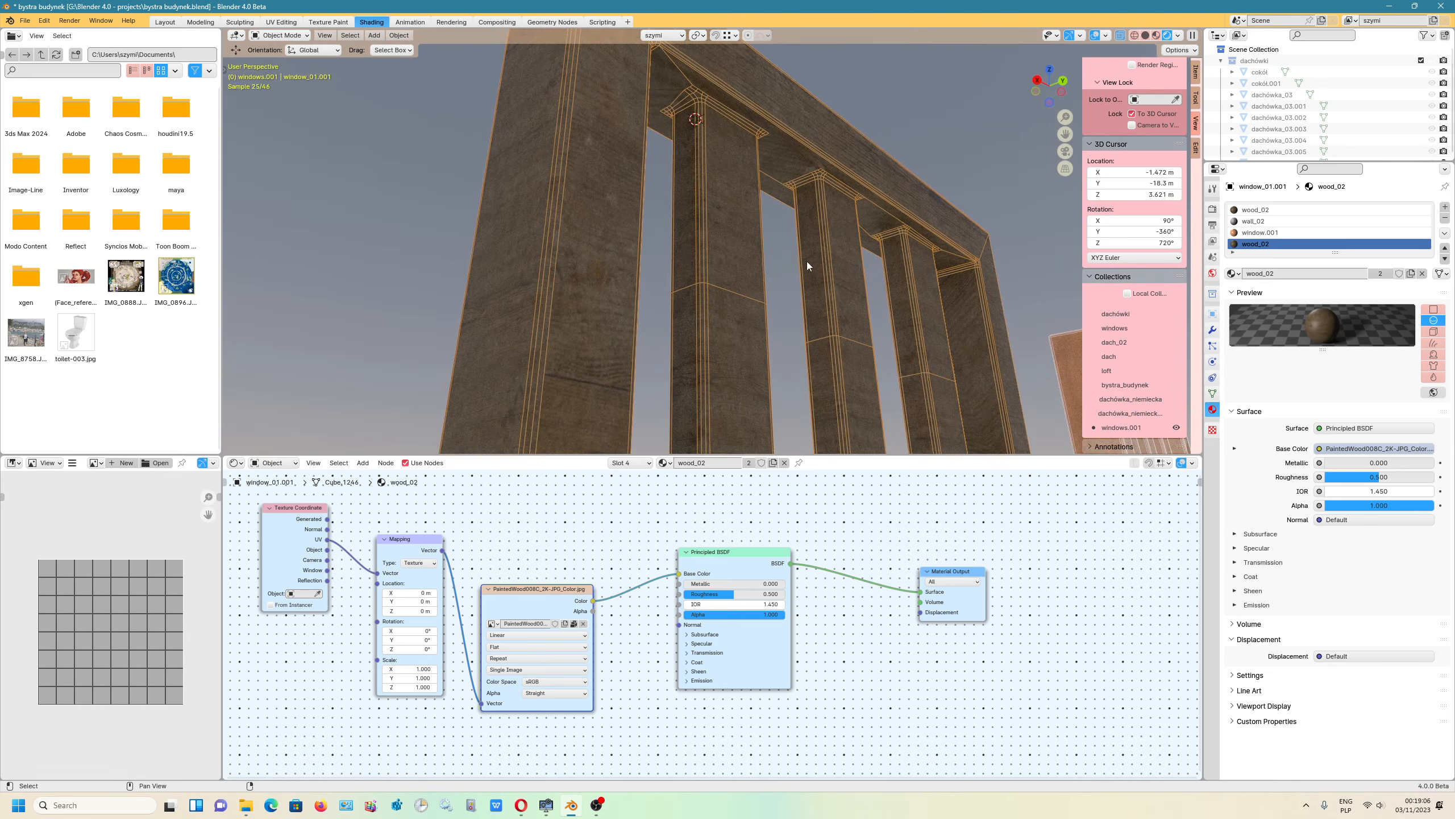
Step: Switch the 3D viewport to Material Preview shading and examine the wood texture on the window bars from the front
scroll(616, 271, "down", 5)
middle_click_drag(516, 225, 676, 264)
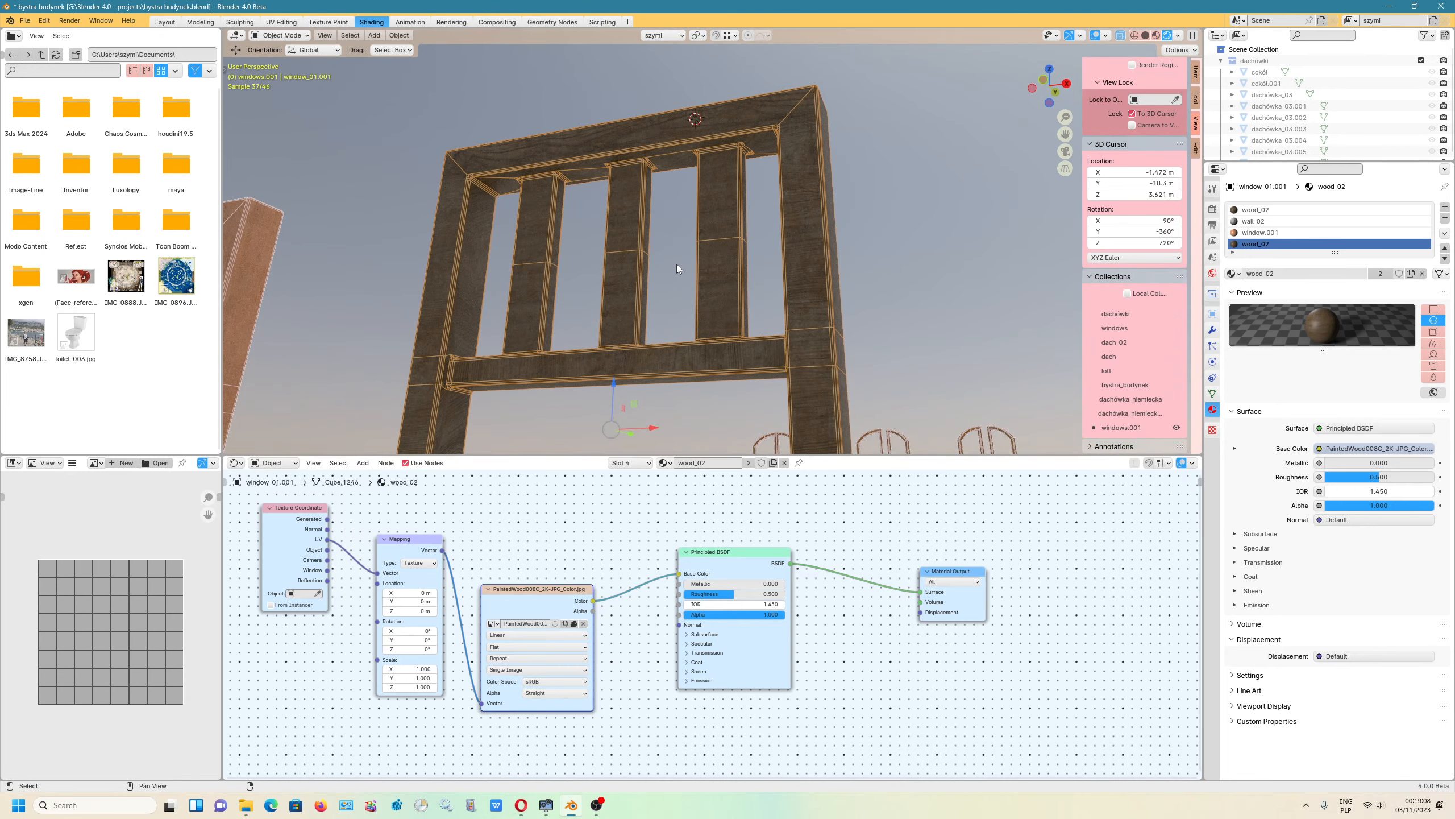
left_click(1157, 35)
scroll(673, 251, "down", 4)
scroll(678, 236, "up", 1)
middle_click_drag(676, 243, 688, 199)
scroll(688, 199, "up", 4)
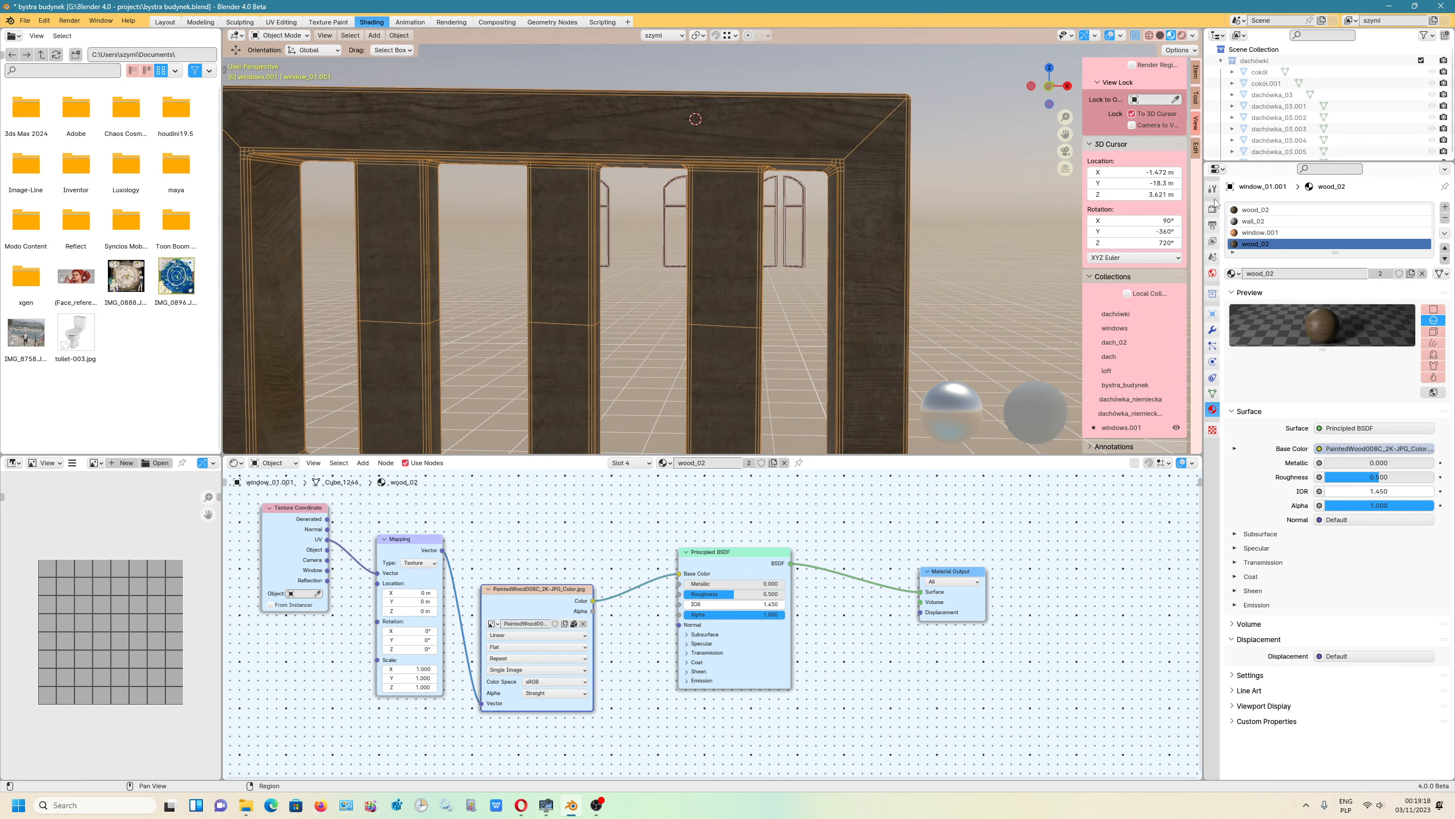
Step: Set the Color Management gamma to 1.444 in the render properties and check the window from the side
left_click(1213, 208)
scroll(1240, 660, "down", 4)
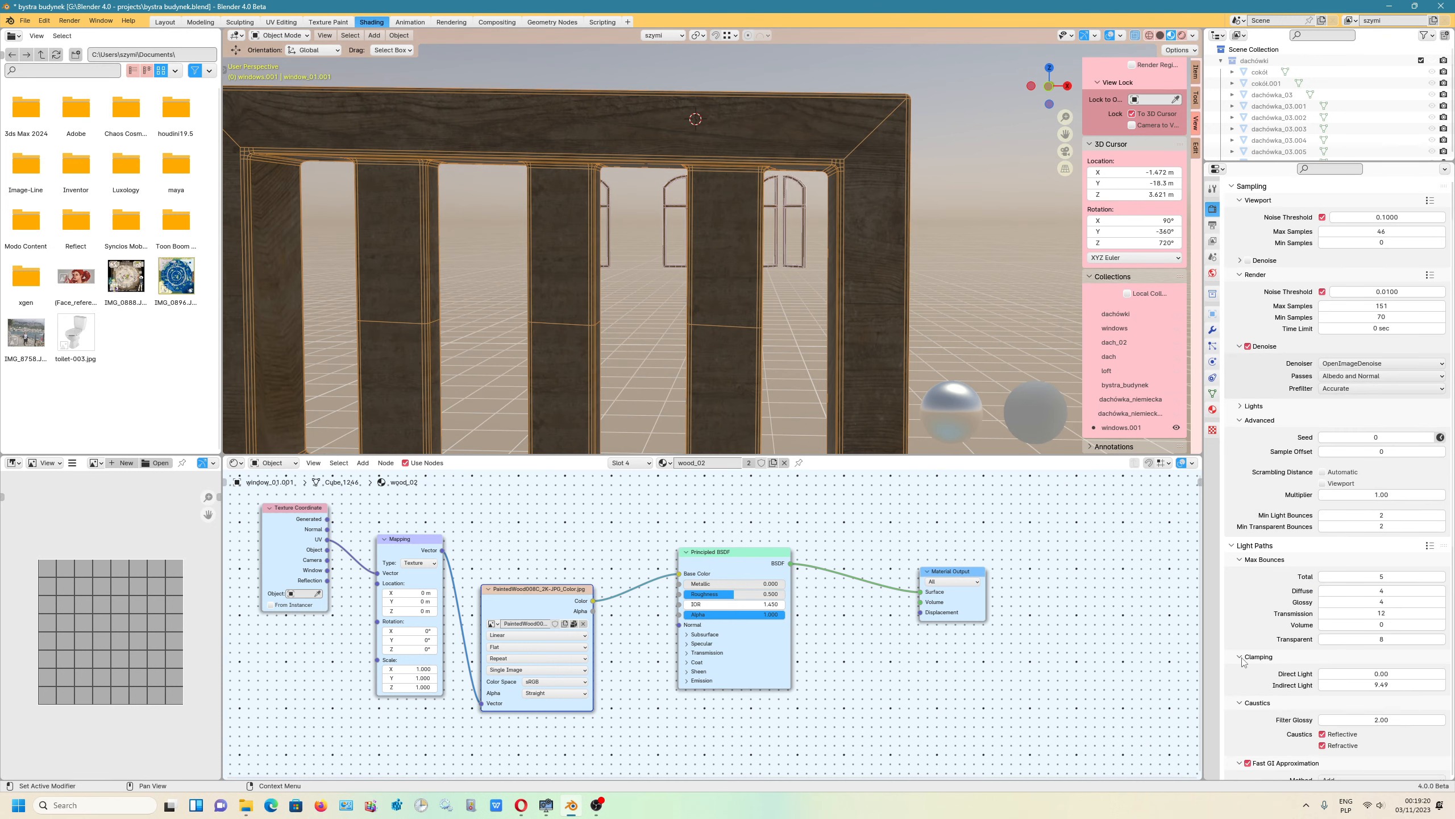
scroll(1242, 661, "down", 8)
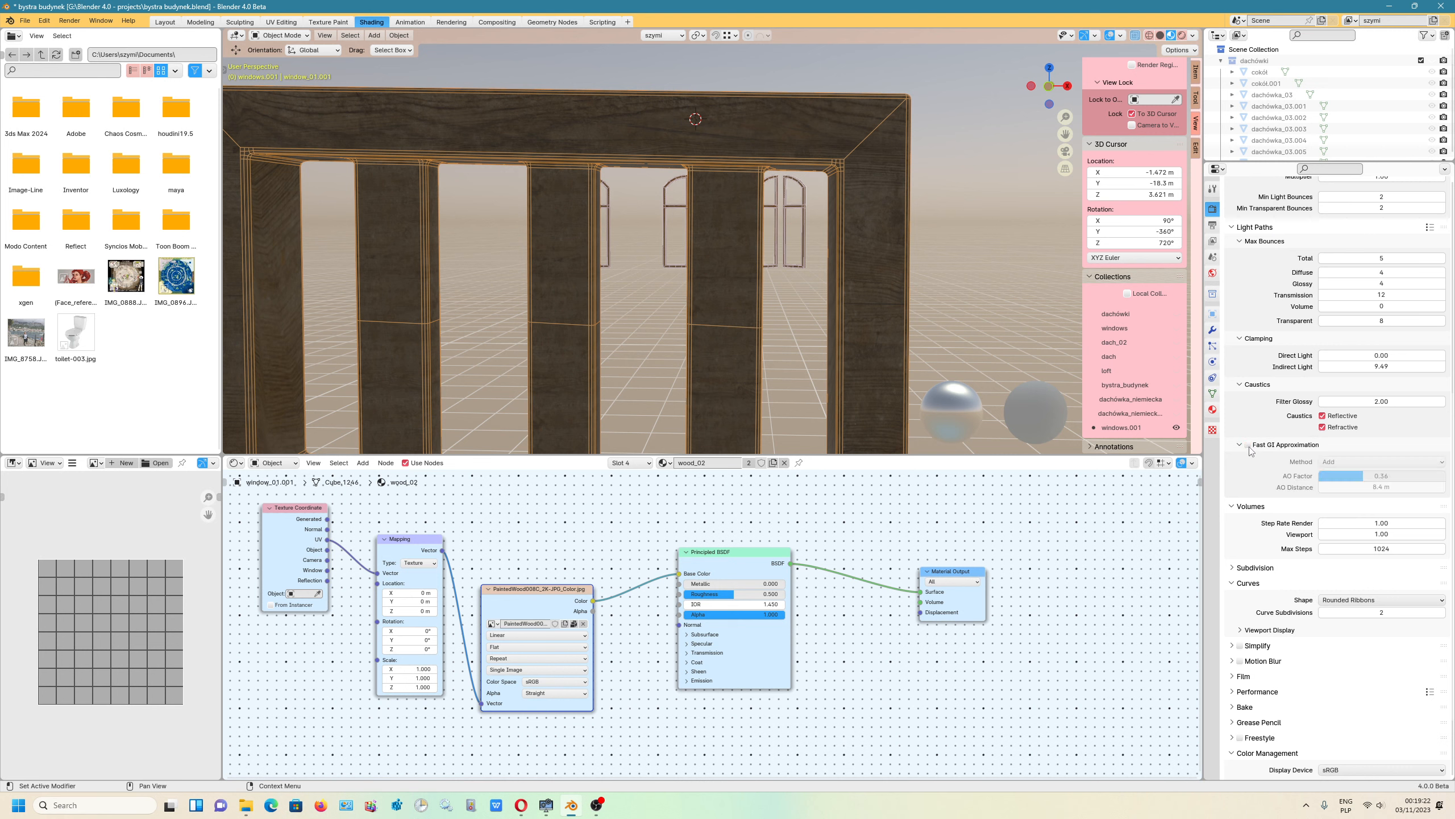
scroll(1262, 599, "down", 3)
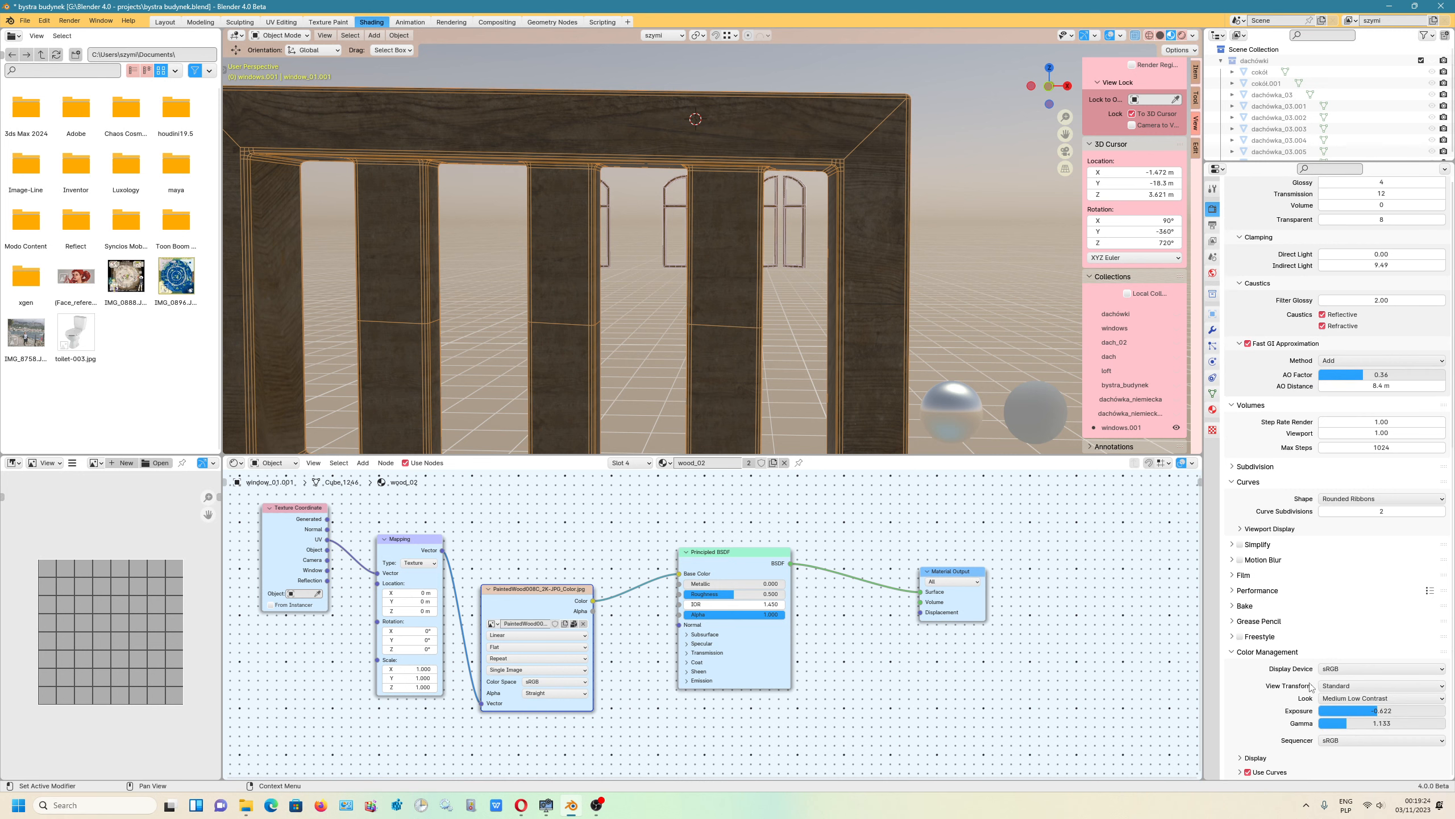
left_click_drag(1348, 724, 1359, 724)
scroll(899, 310, "down", 4)
middle_click_drag(808, 274, 730, 241)
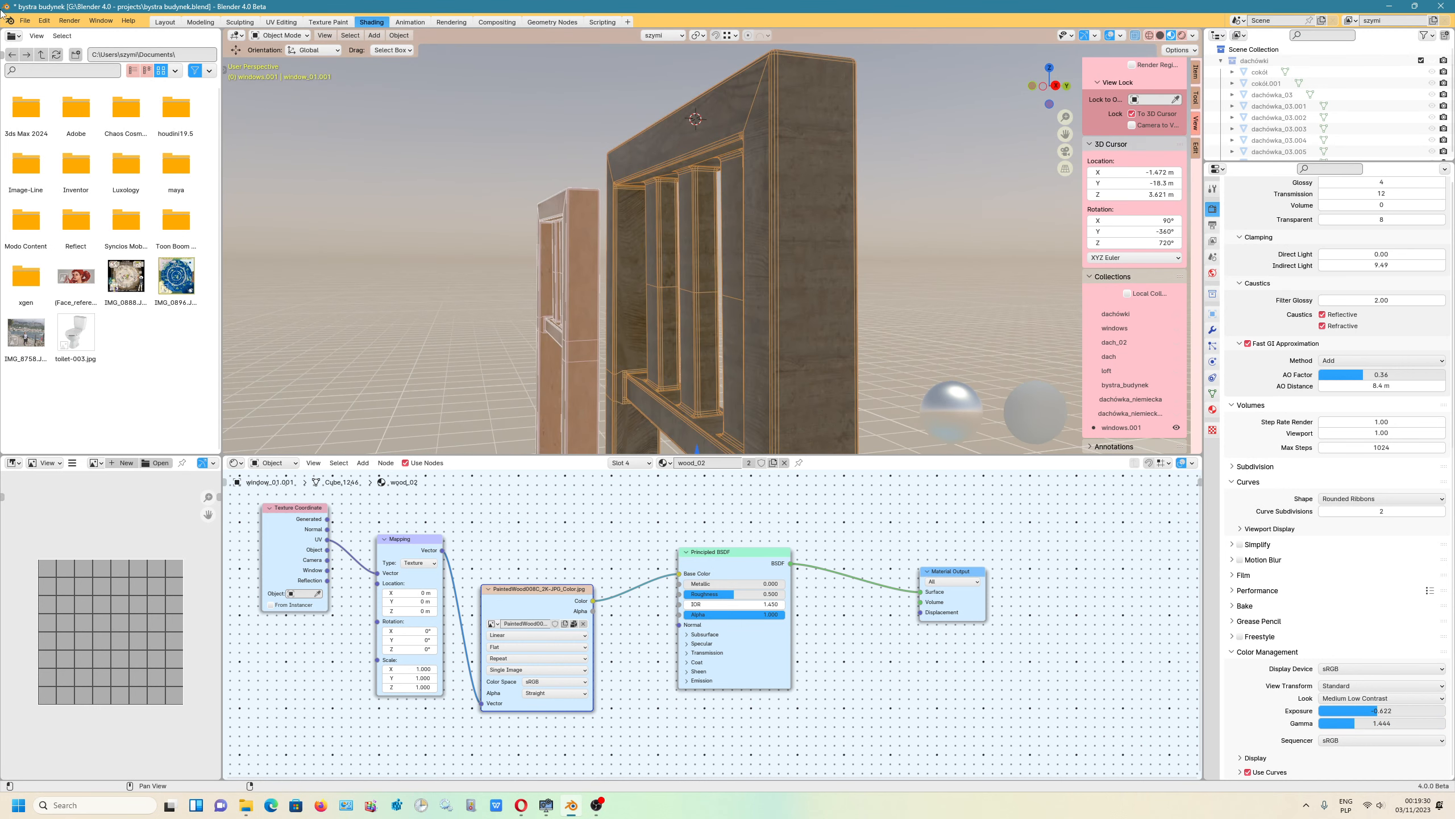
Step: Save the blend file and locate the option for automatically packing external resources
left_click(24, 19)
left_click(56, 90)
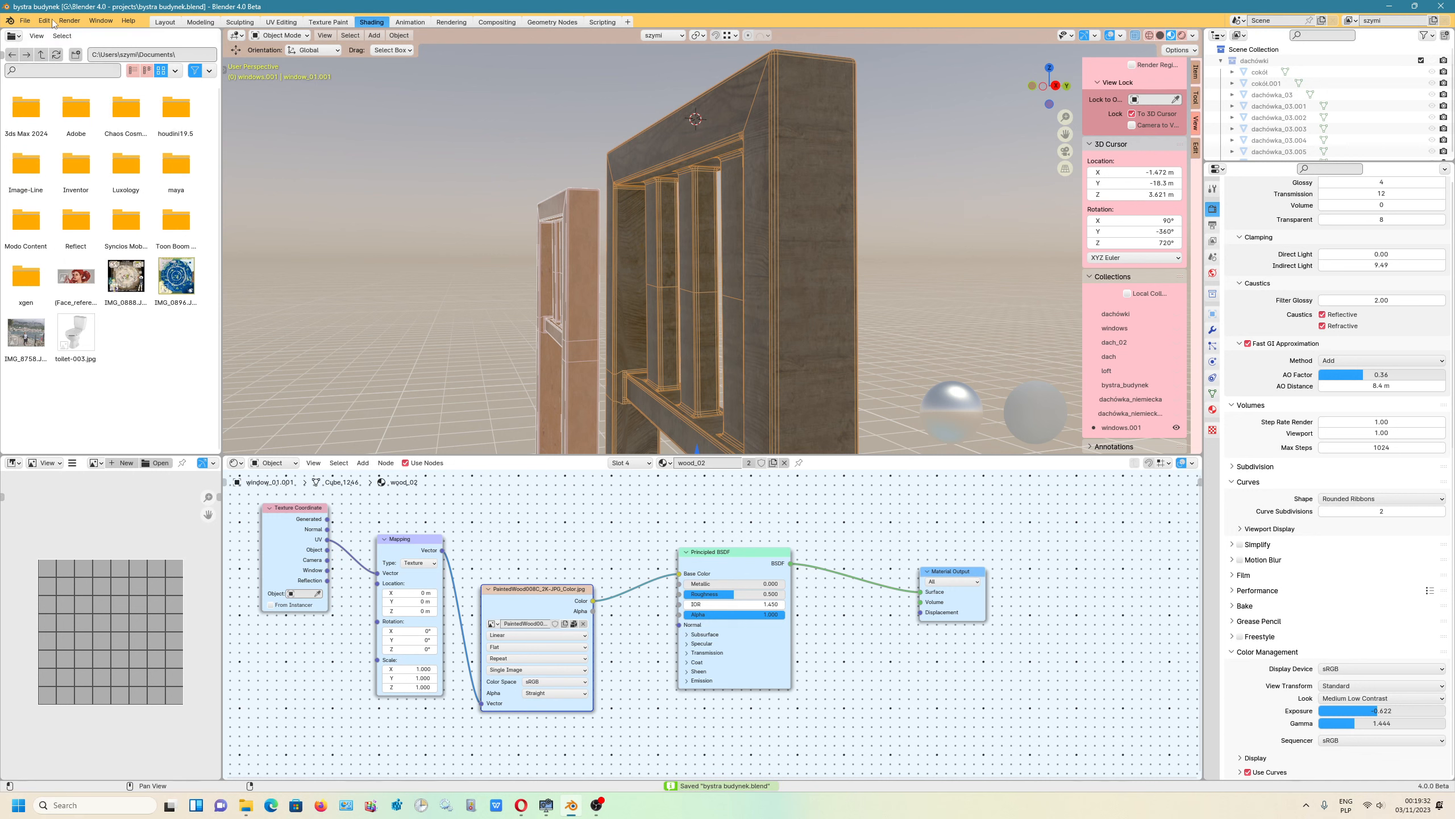
left_click(25, 19)
mouse_move(87, 214)
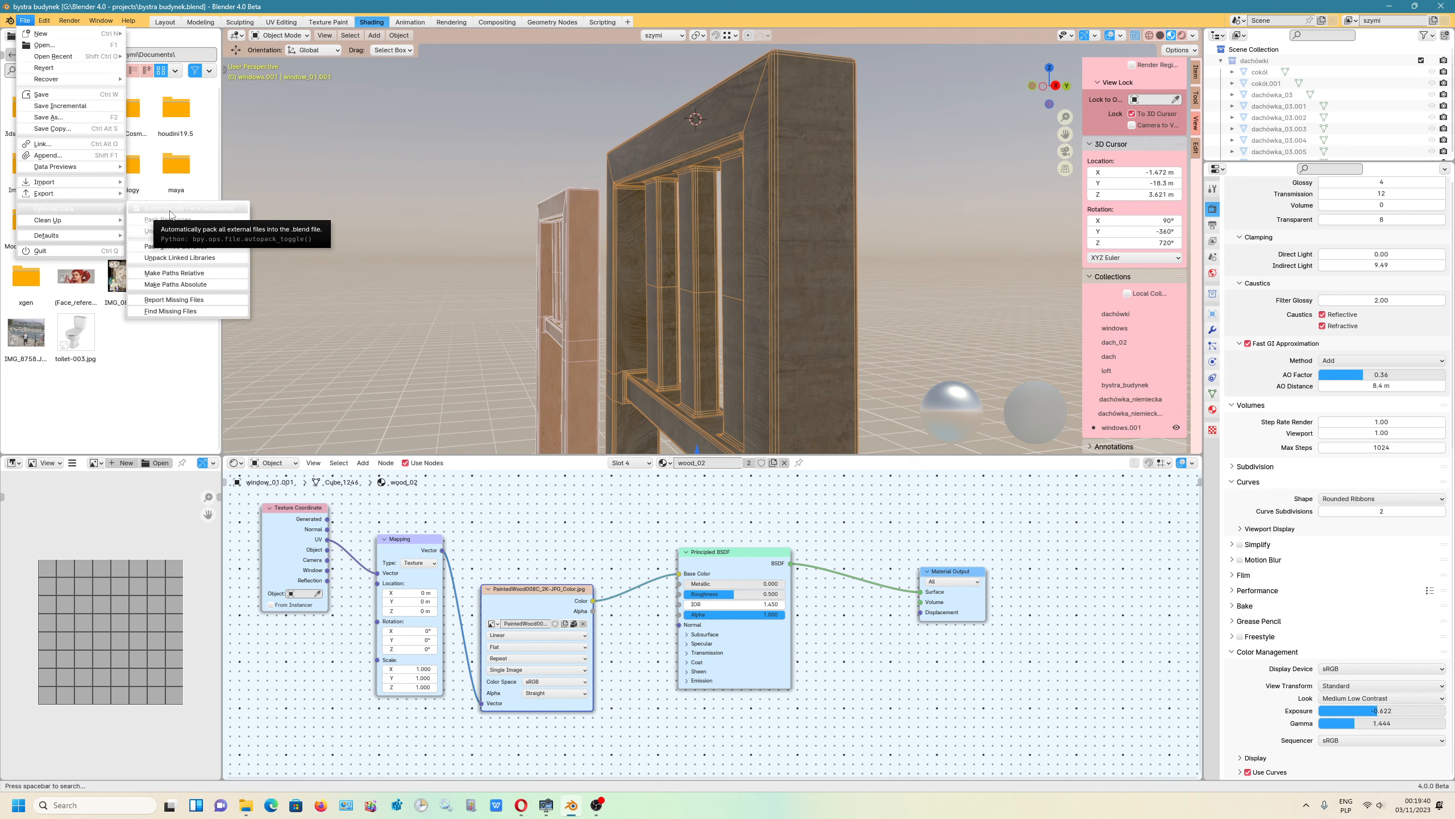
Step: Enlarge the Shader Editor area and add a second Texture Coordinate node below the first one
scroll(719, 637, "down", 2)
middle_click_drag(858, 737, 864, 692)
middle_click_drag(534, 355, 683, 414)
scroll(508, 651, "up", 1)
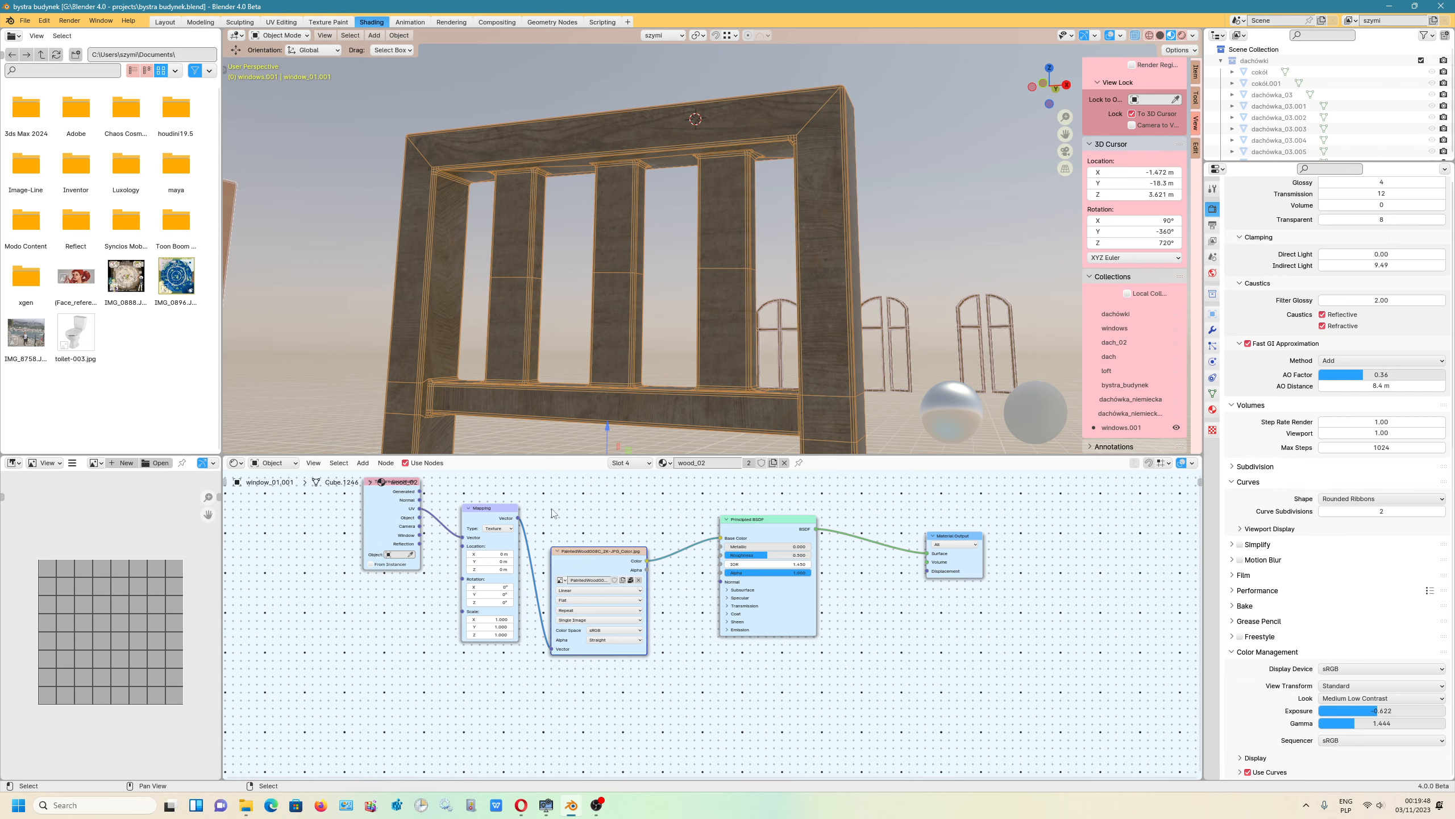
left_click_drag(570, 454, 566, 430)
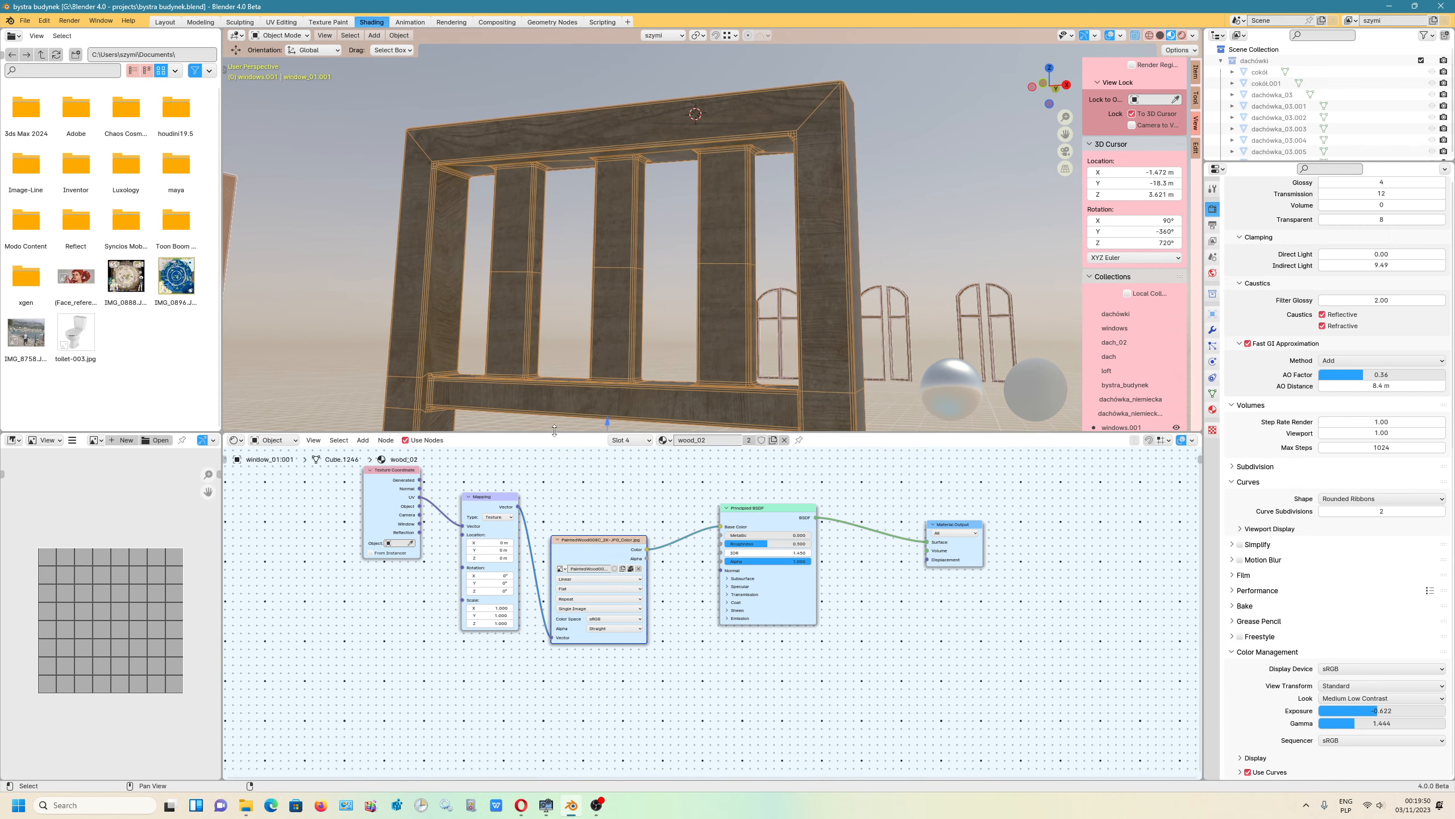
scroll(634, 304, "up", 3)
scroll(635, 308, "down", 3)
middle_click_drag(630, 321, 611, 312)
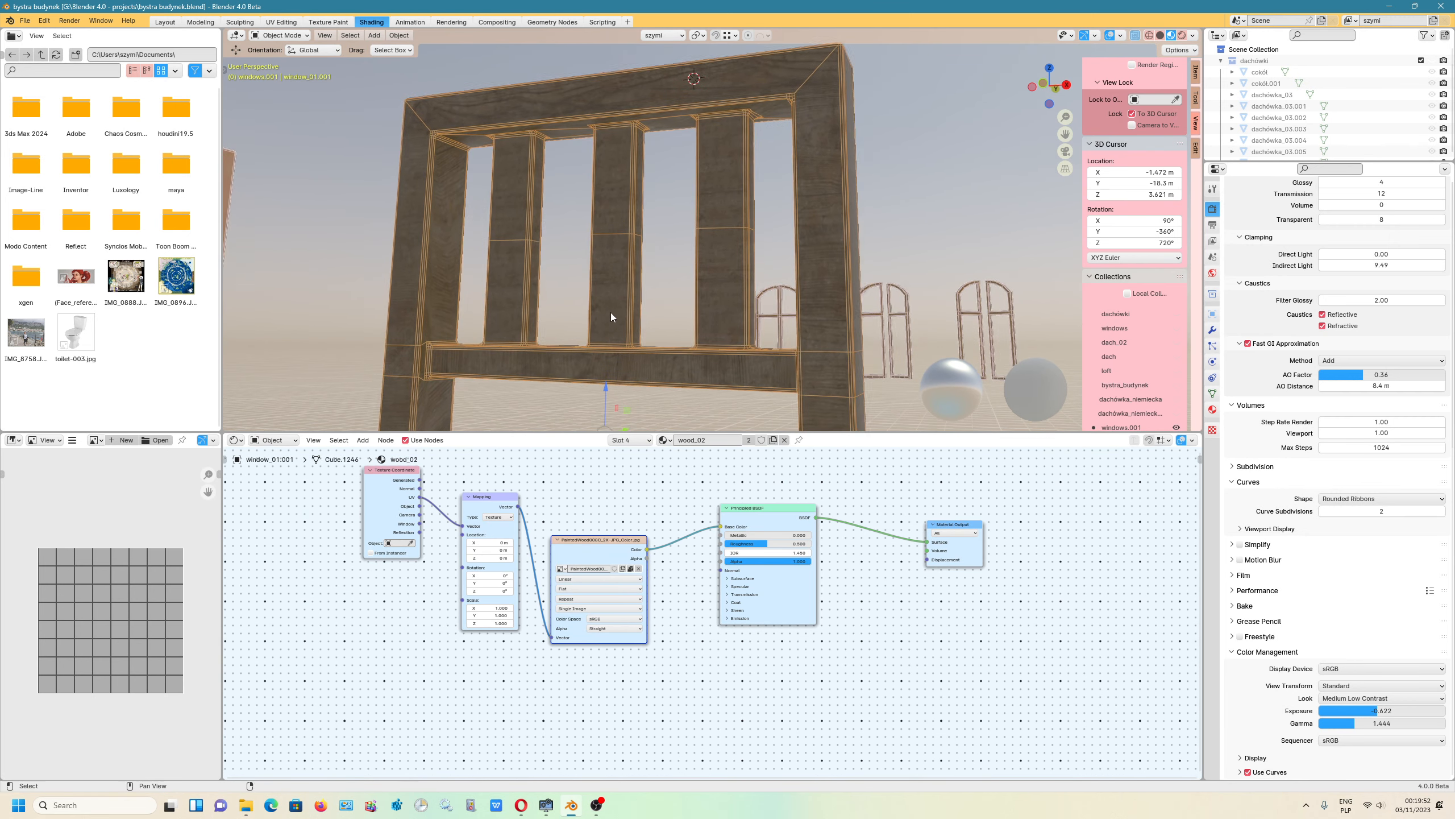
left_click(361, 440)
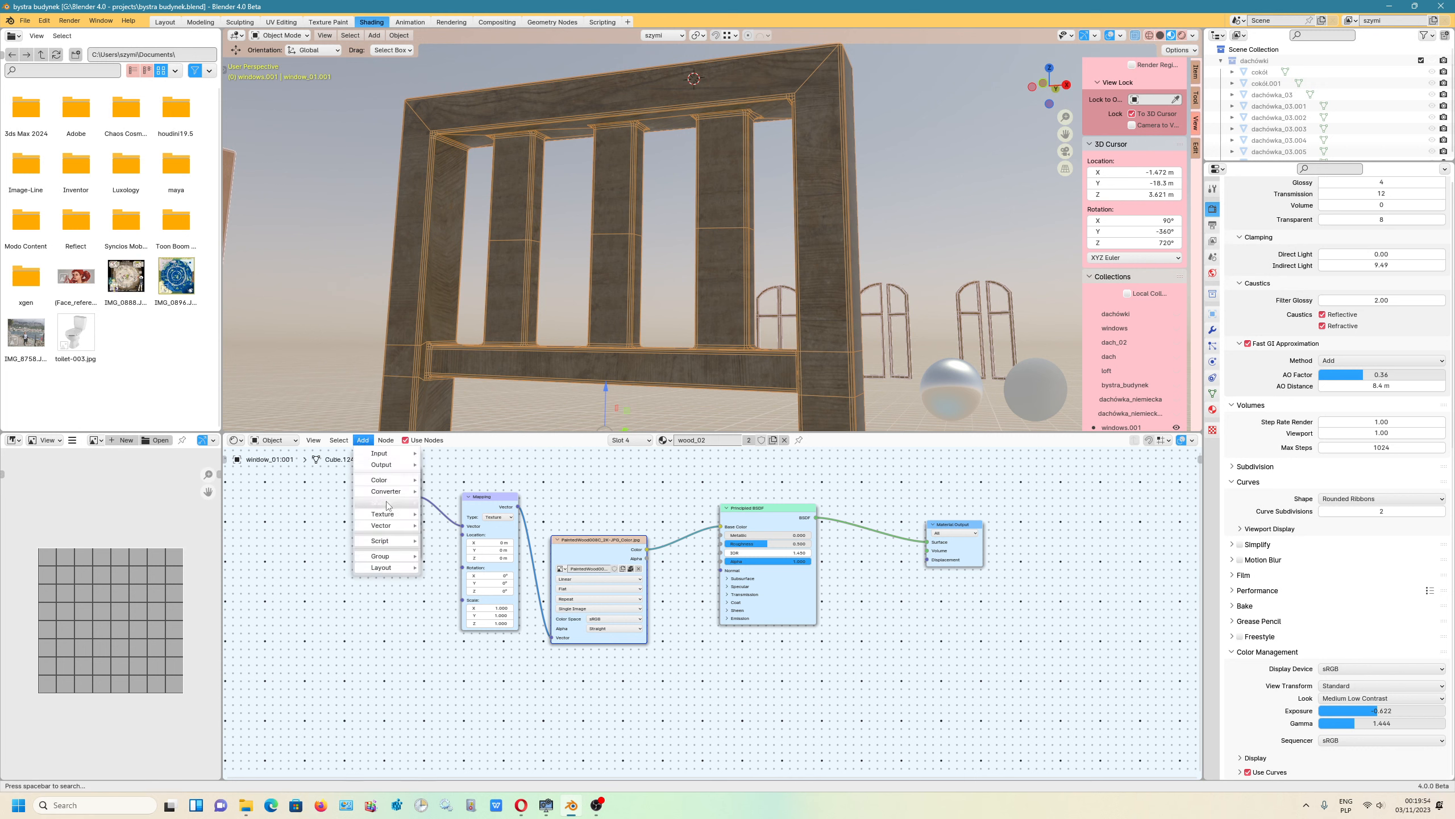
mouse_move(393, 458)
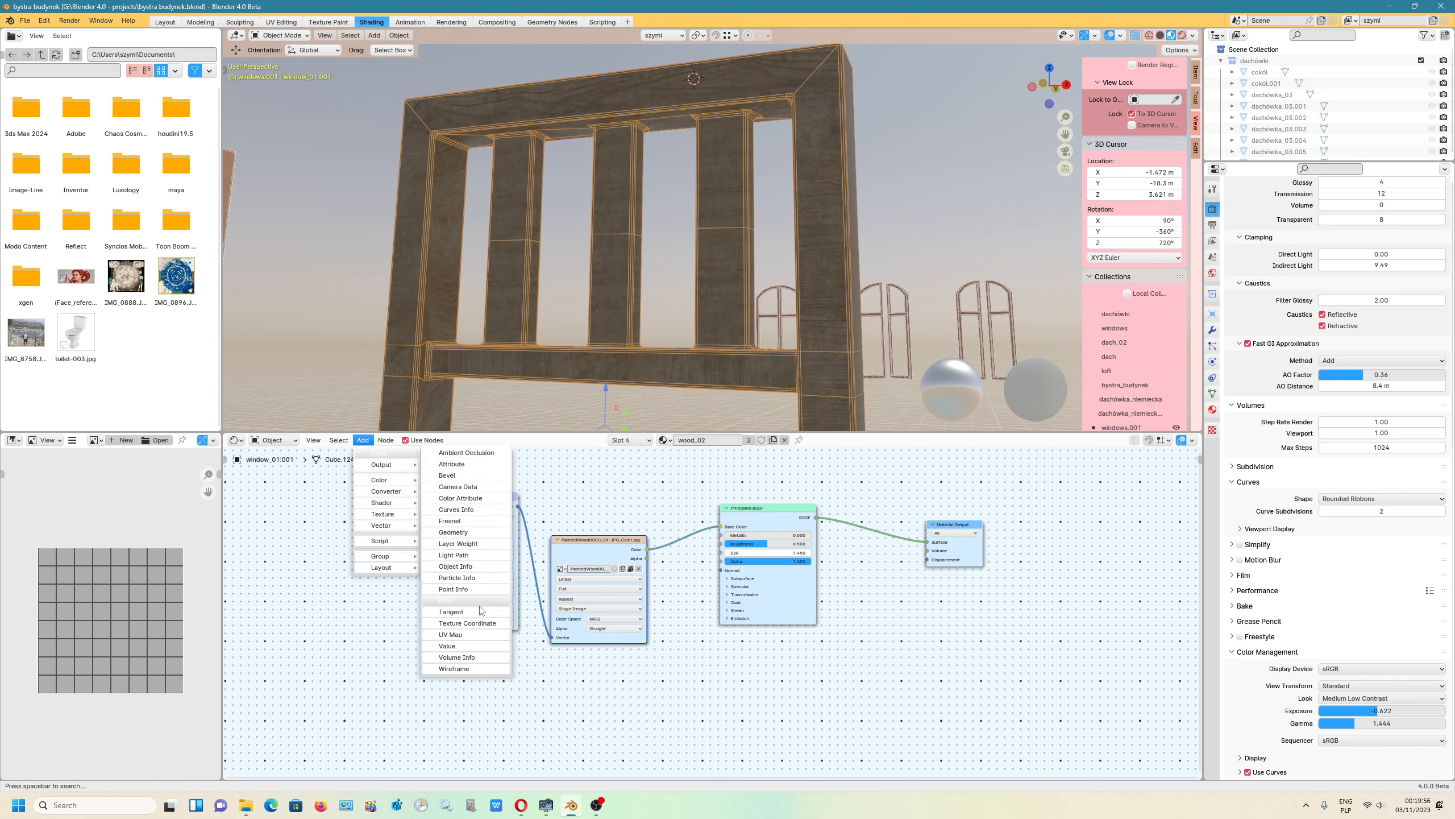
left_click(467, 622)
left_click(354, 640)
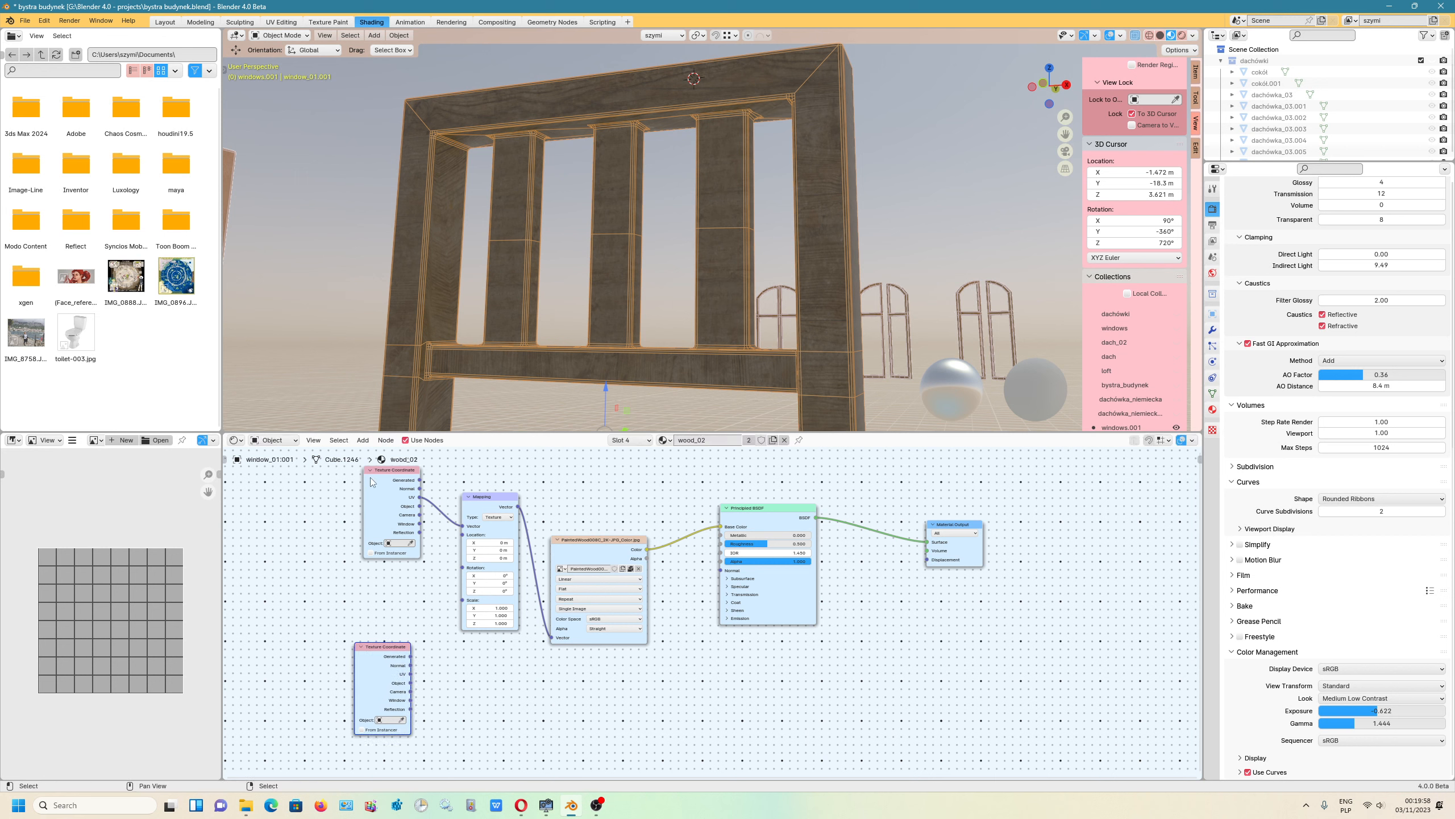
Step: Add a second Mapping node beside the new Texture Coordinate node and set its type to Texture
left_click(364, 440)
mouse_move(395, 496)
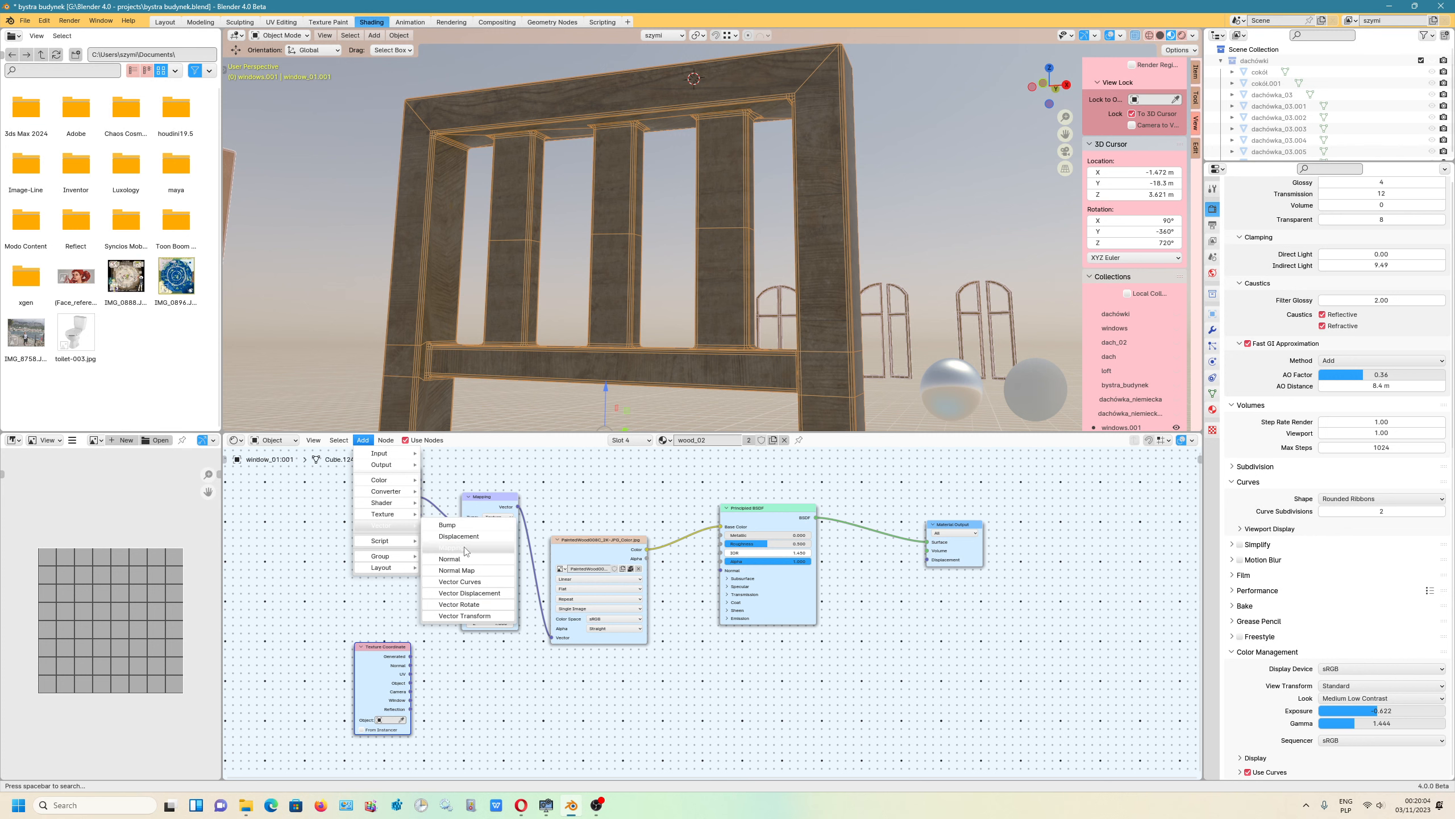
left_click(467, 551)
left_click(488, 696)
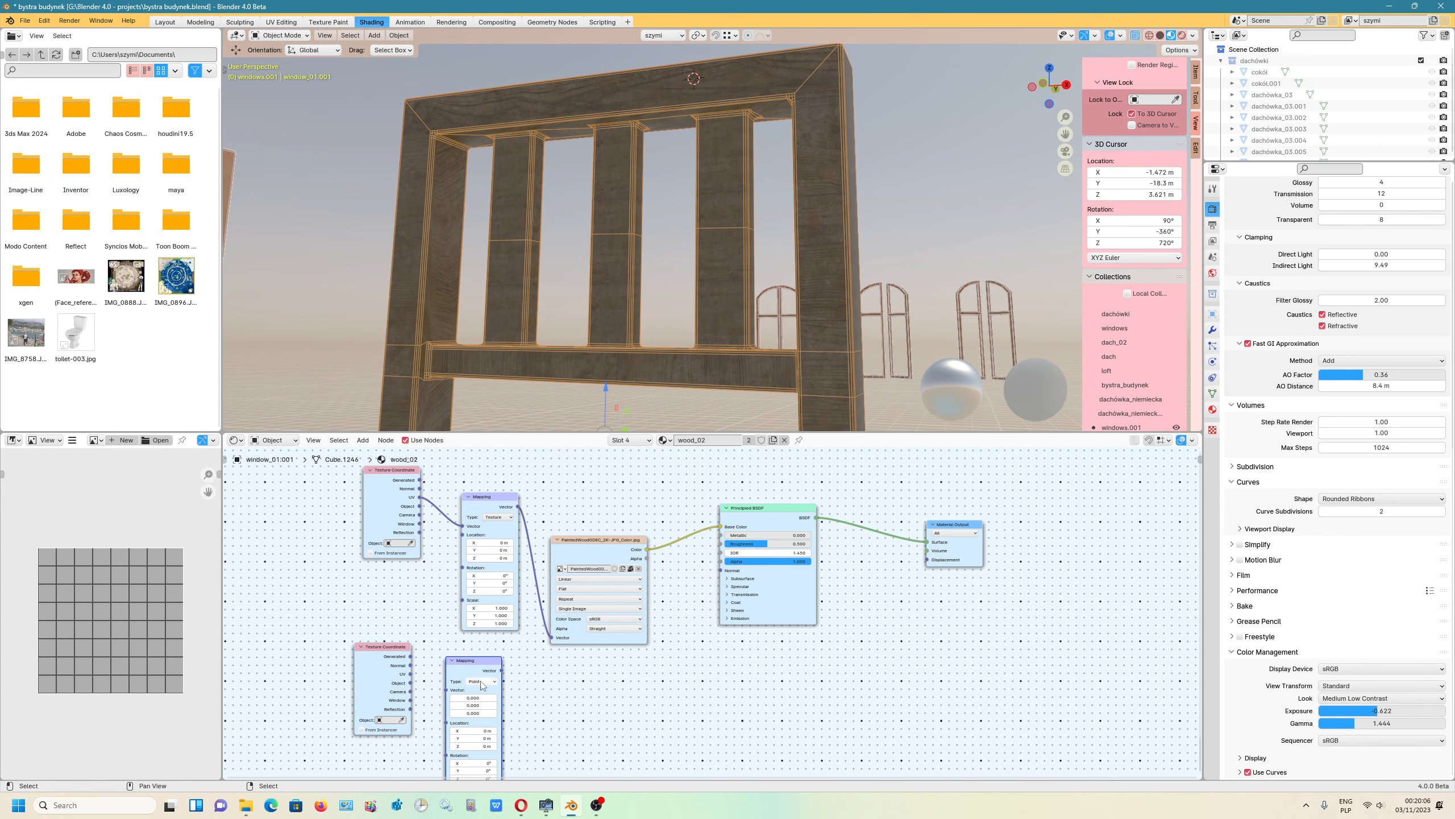
left_click(481, 681)
left_click(487, 698)
Step: Move the Material Output node down to the new branch and connect the second Texture Coordinate's UV output to the second Mapping's Vector input
middle_click_drag(588, 726, 590, 722)
left_click_drag(956, 520, 996, 708)
scroll(596, 625, "up", 2)
middle_click_drag(596, 624, 609, 509)
left_click_drag(600, 433, 600, 386)
mouse_move(716, 523)
middle_mouse_down()
mouse_move(718, 592)
mouse_move(693, 527)
middle_mouse_up()
left_click_drag(366, 549, 408, 569)
middle_click_drag(528, 604, 486, 599)
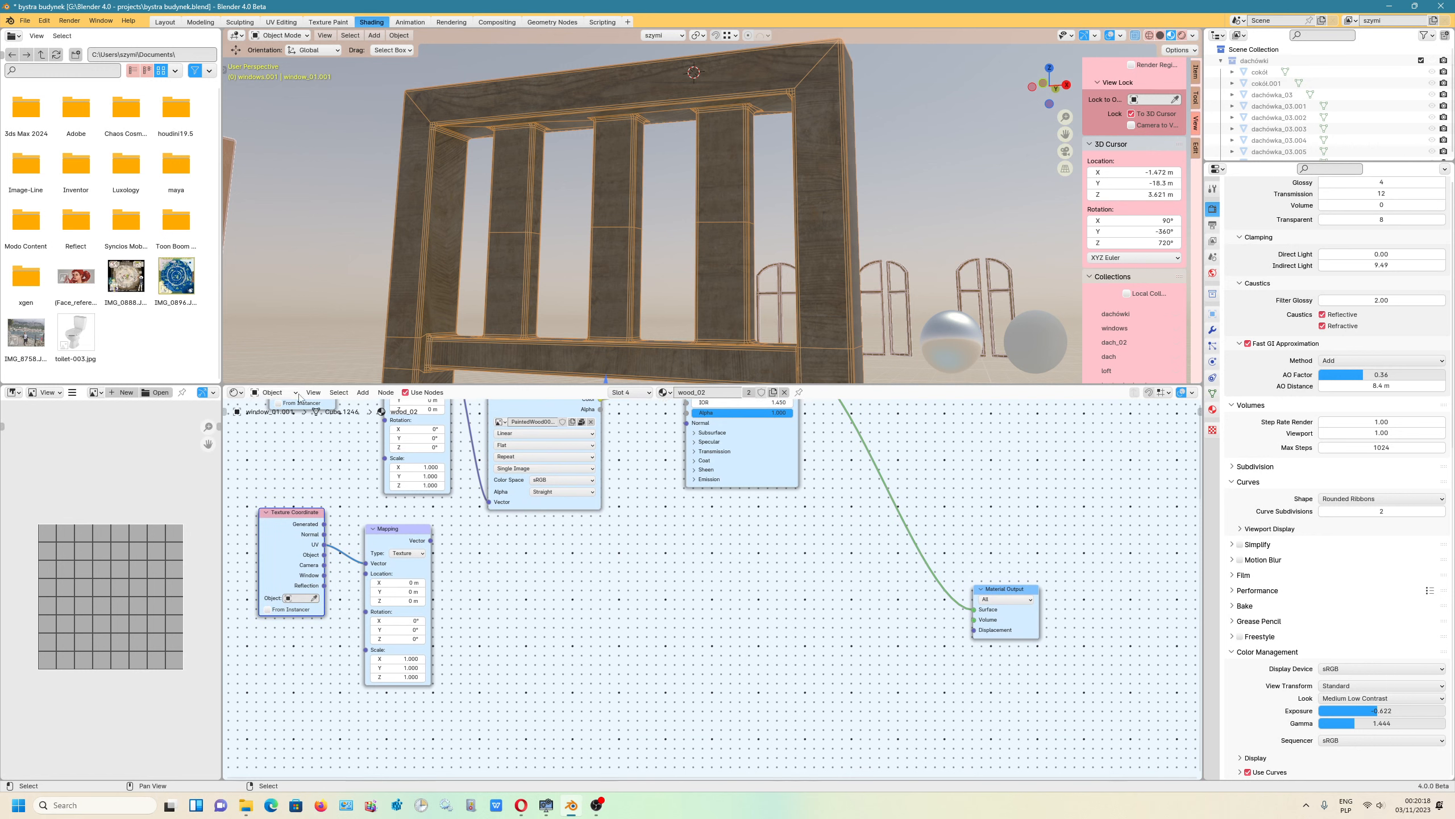
Step: Add a second Image Texture node and connect the second Mapping's Vector output to its Vector input
left_click(362, 393)
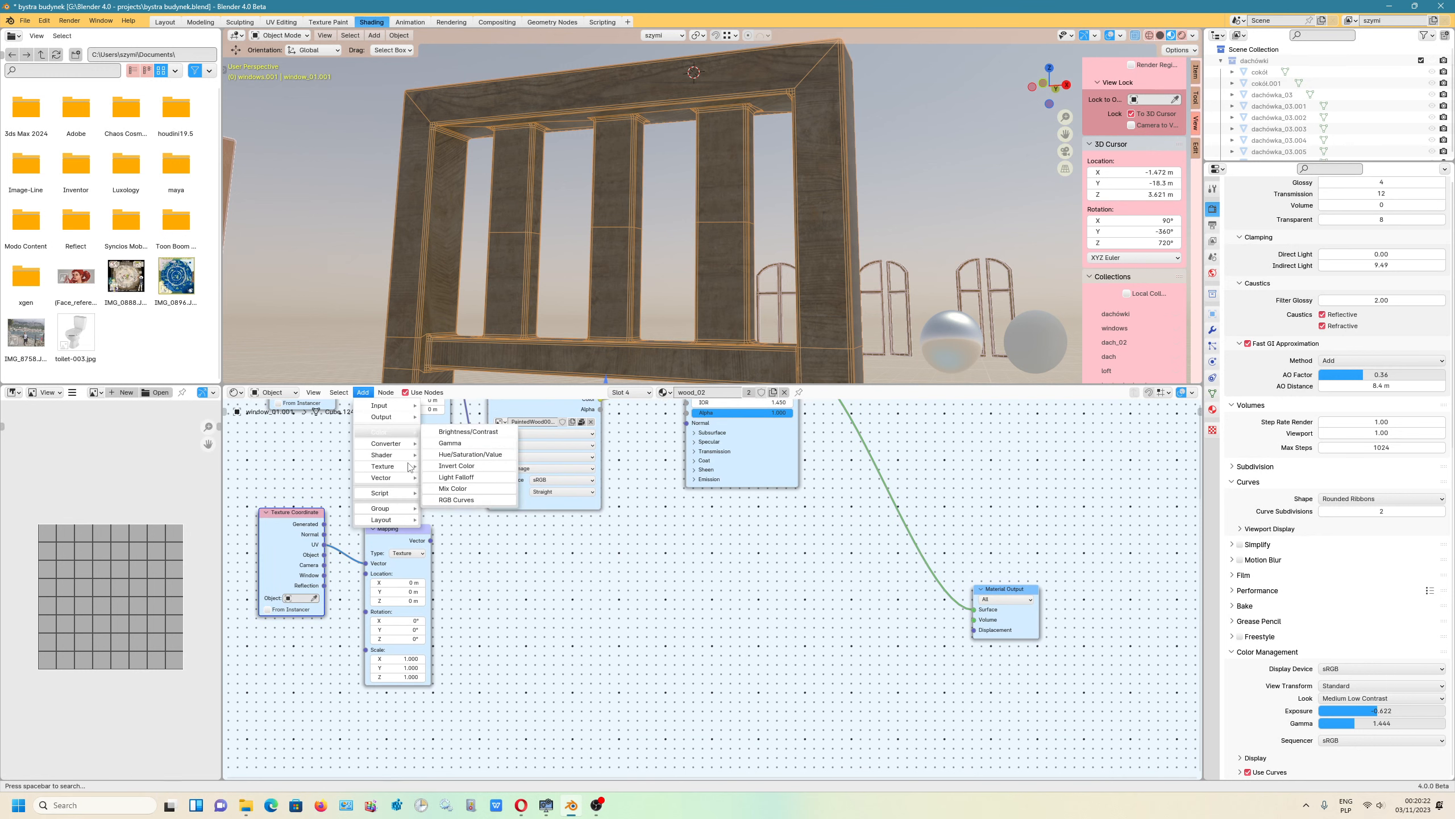
mouse_move(390, 469)
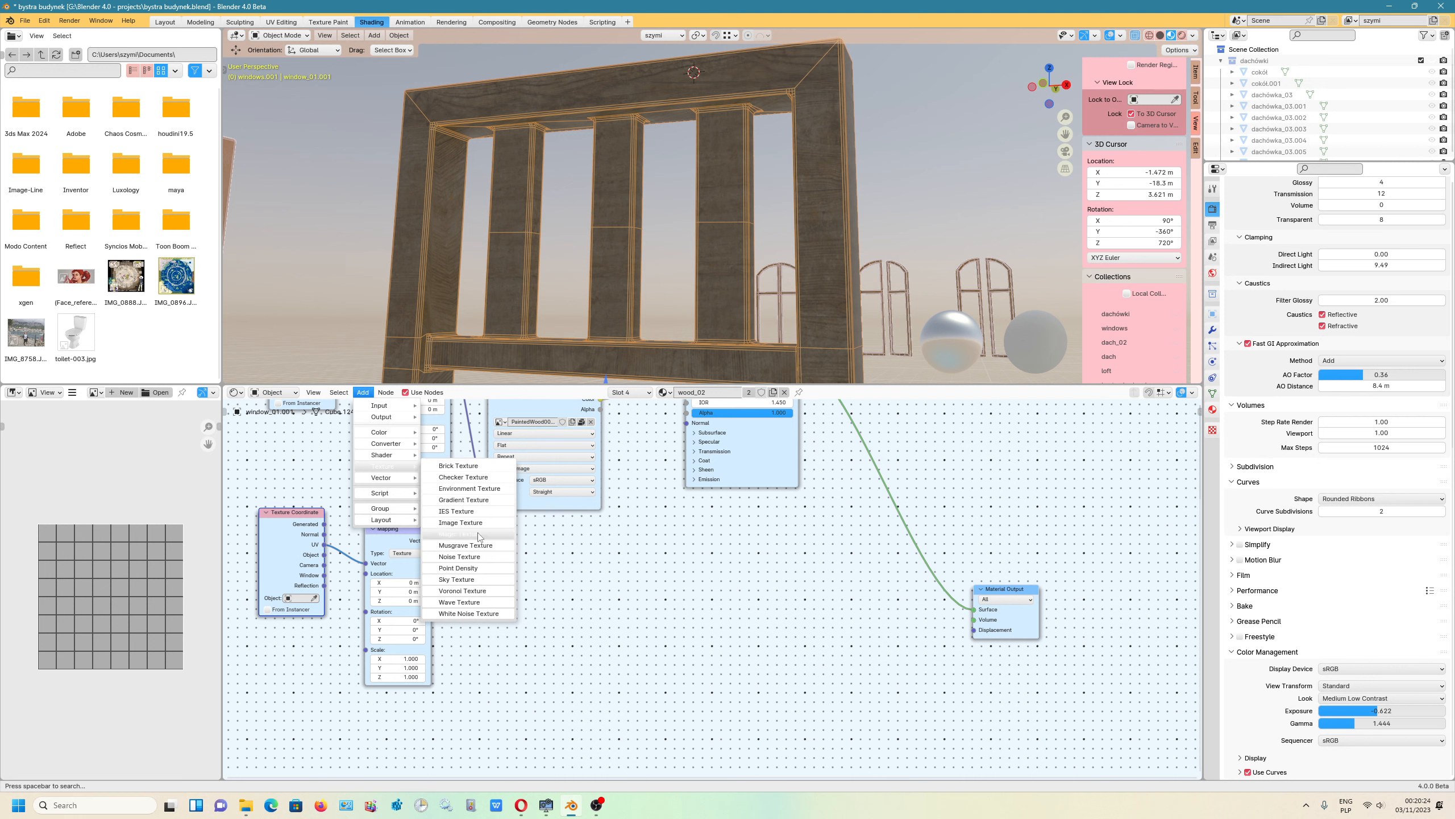
left_click(459, 522)
left_click(470, 575)
left_click_drag(430, 540, 470, 661)
Step: Load PaintedWood008C_2K-JPG_Displacement.jpg from the copied texture folder path into the new Image Texture node
left_click(554, 615)
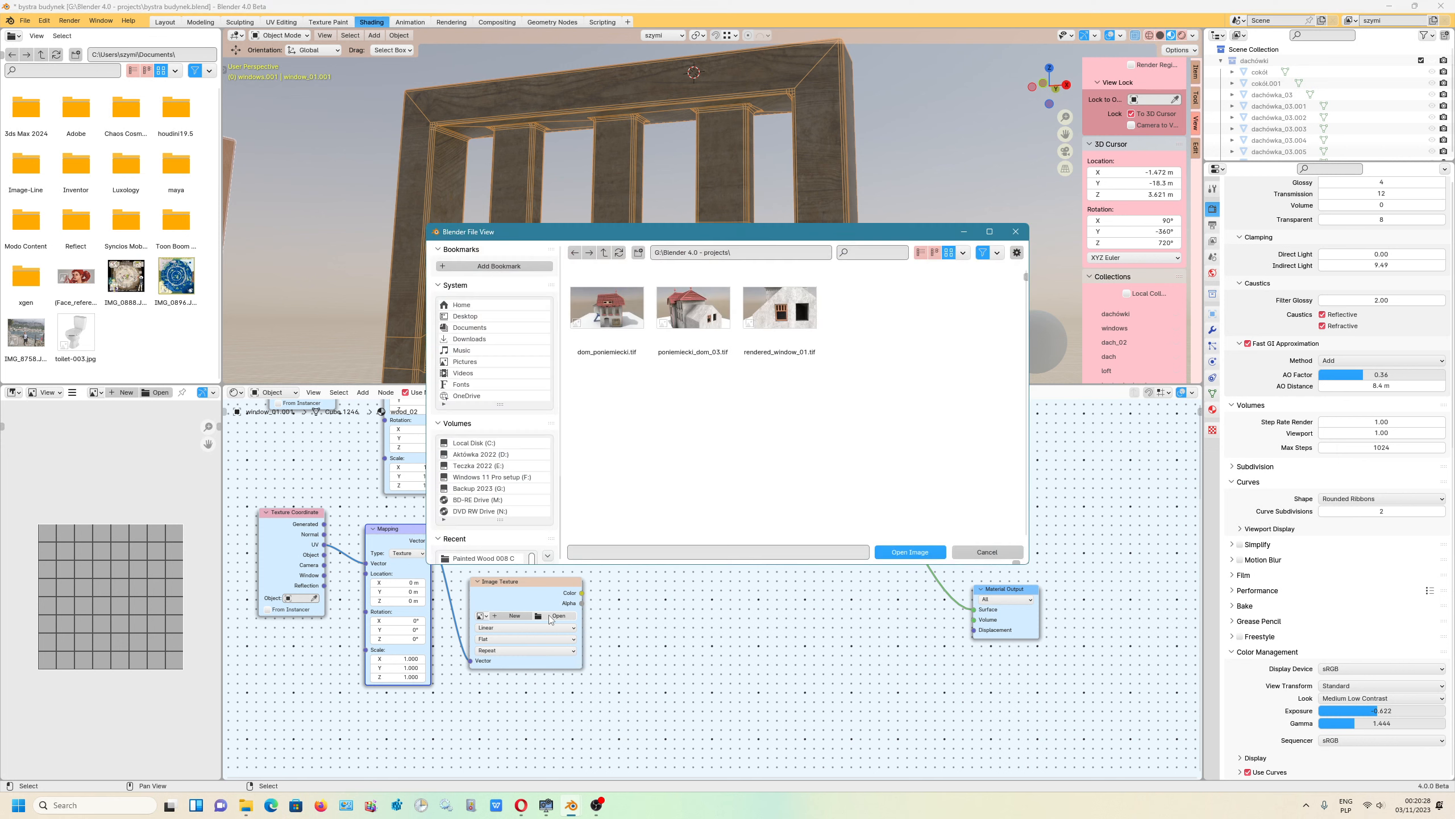
left_click(730, 255)
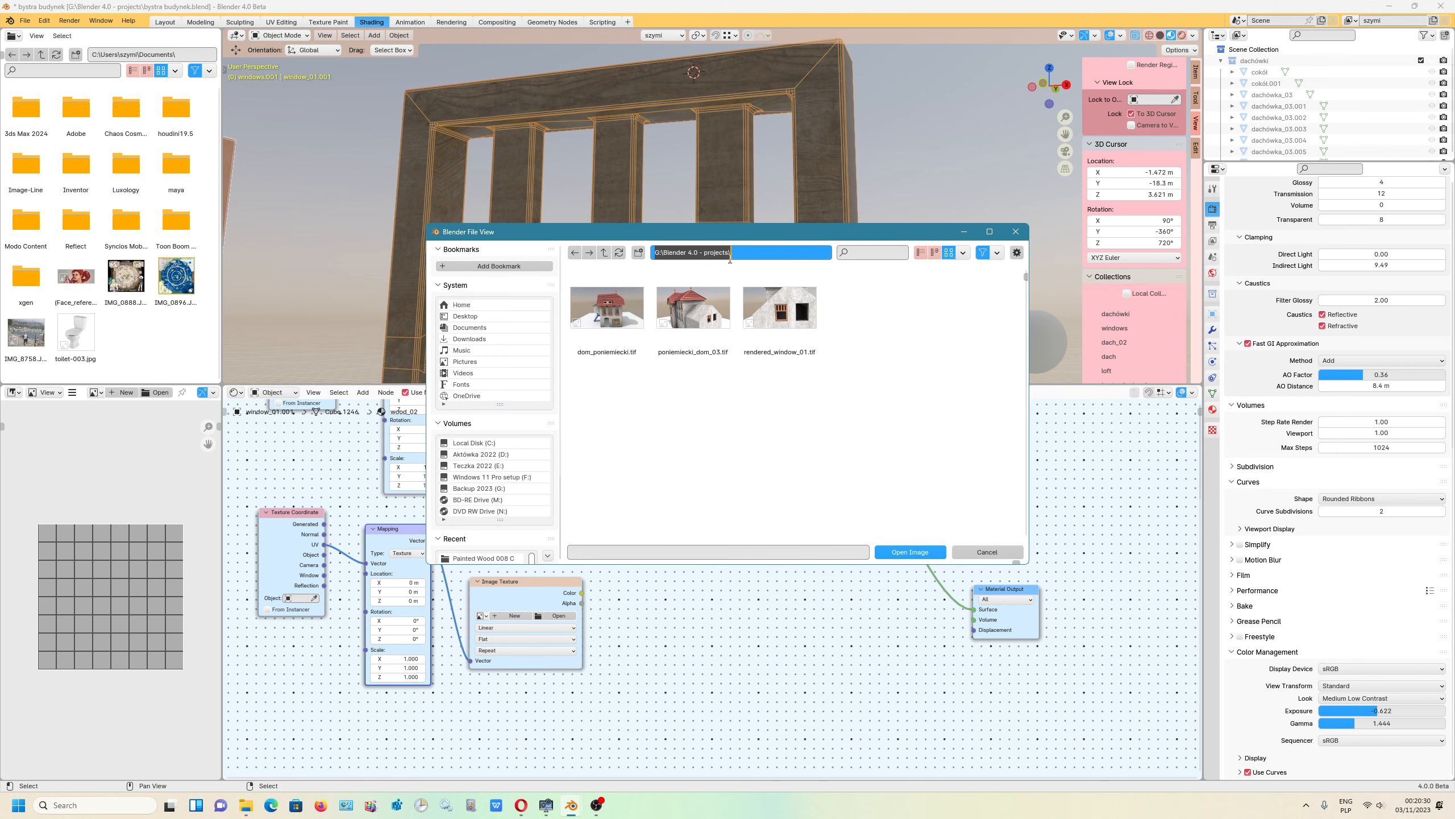
key("ctrl+v")
key("Return")
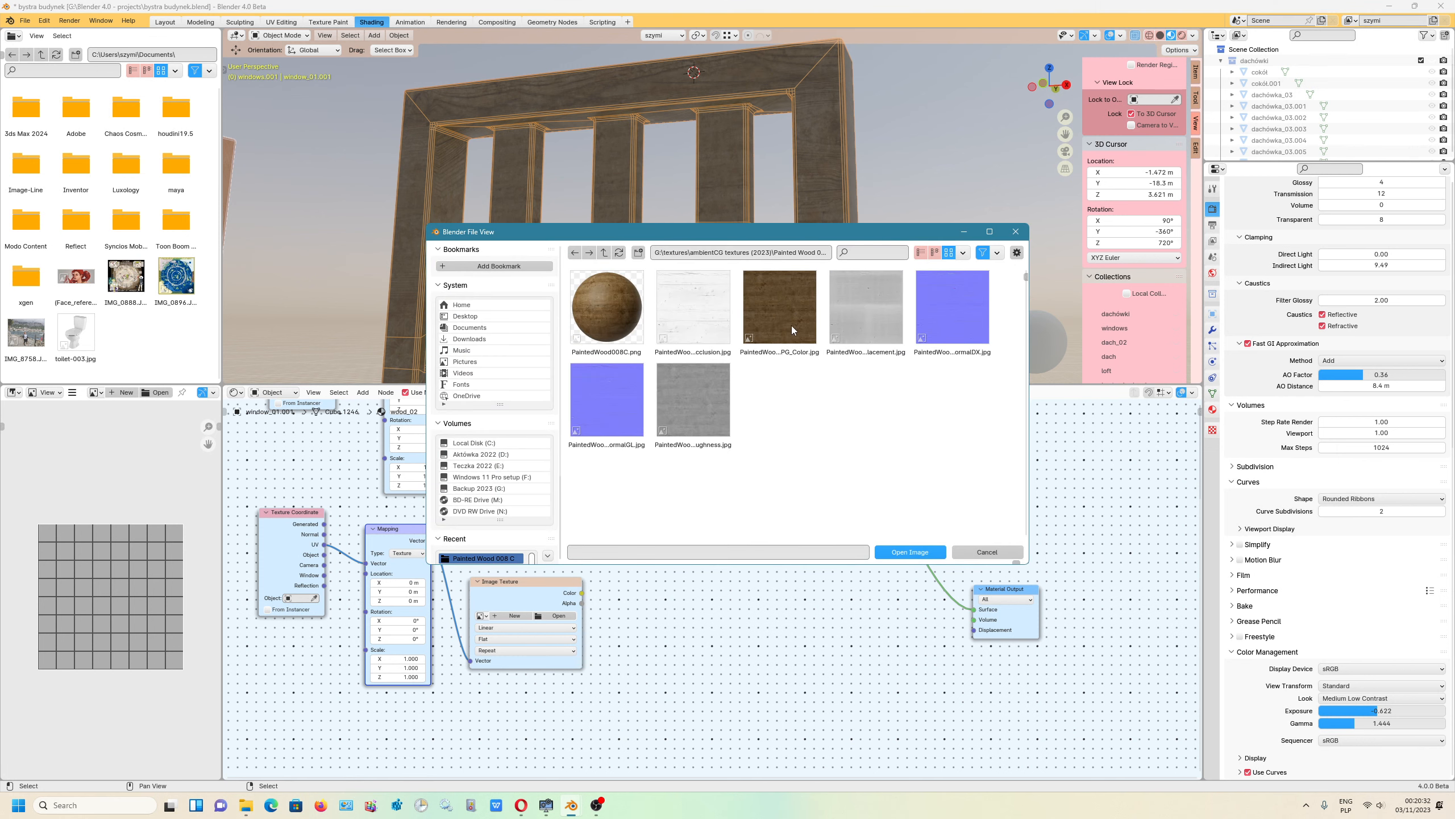
left_click(880, 338)
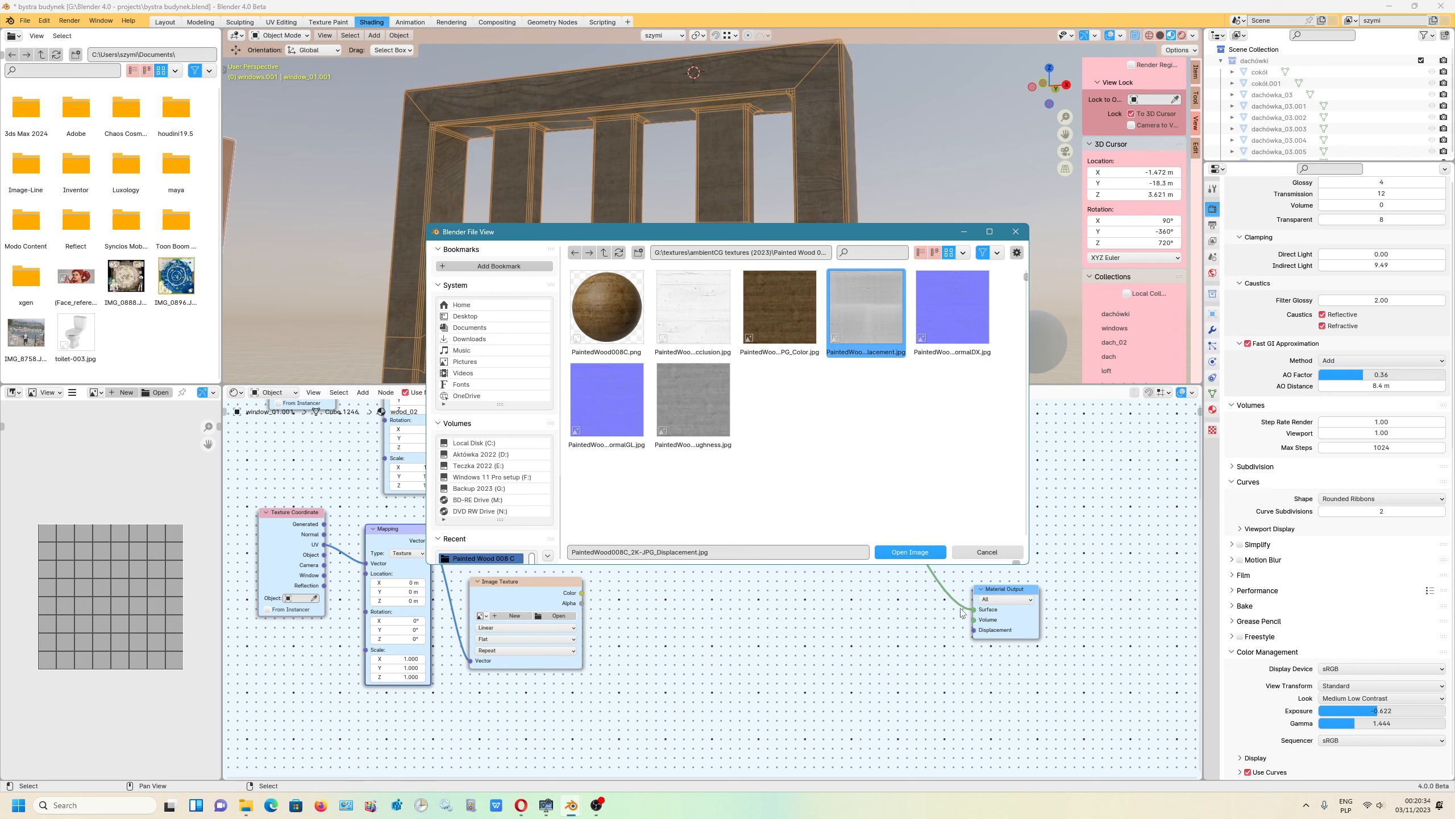
left_click(904, 552)
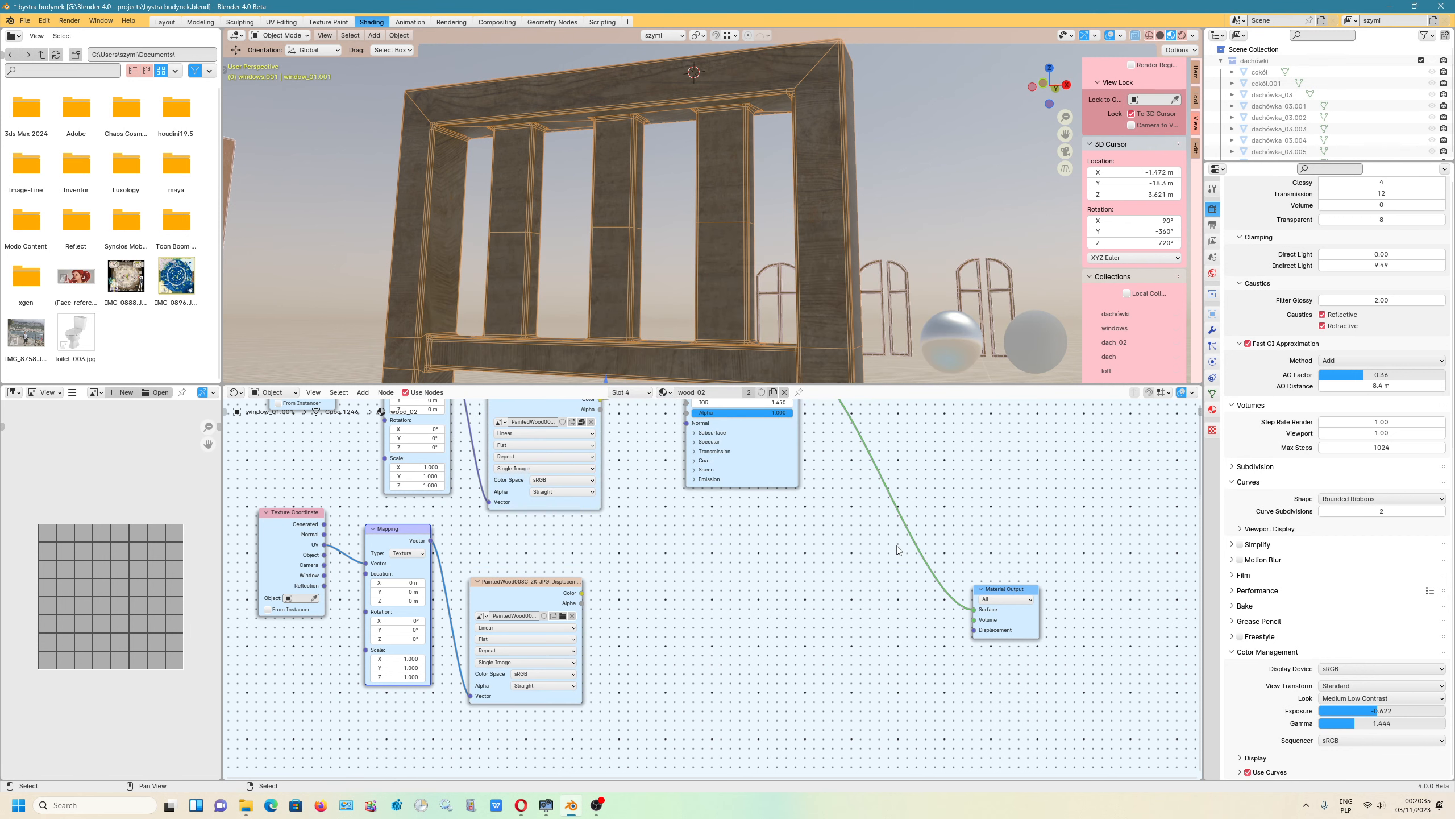
Step: Set the color space of the displacement image texture to Non-Color
left_click(531, 674)
left_click(531, 674)
left_click(532, 674)
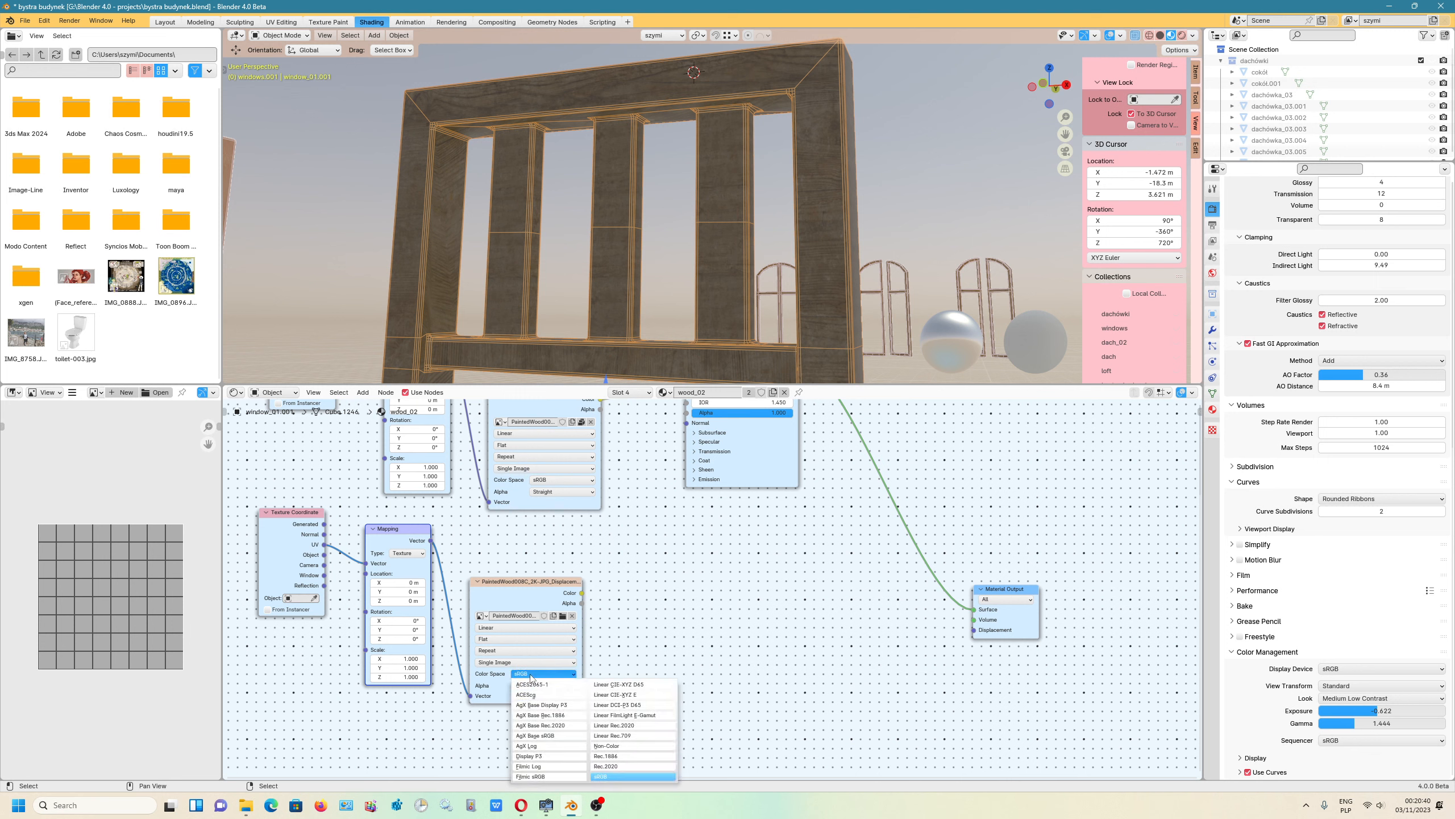
left_click(608, 745)
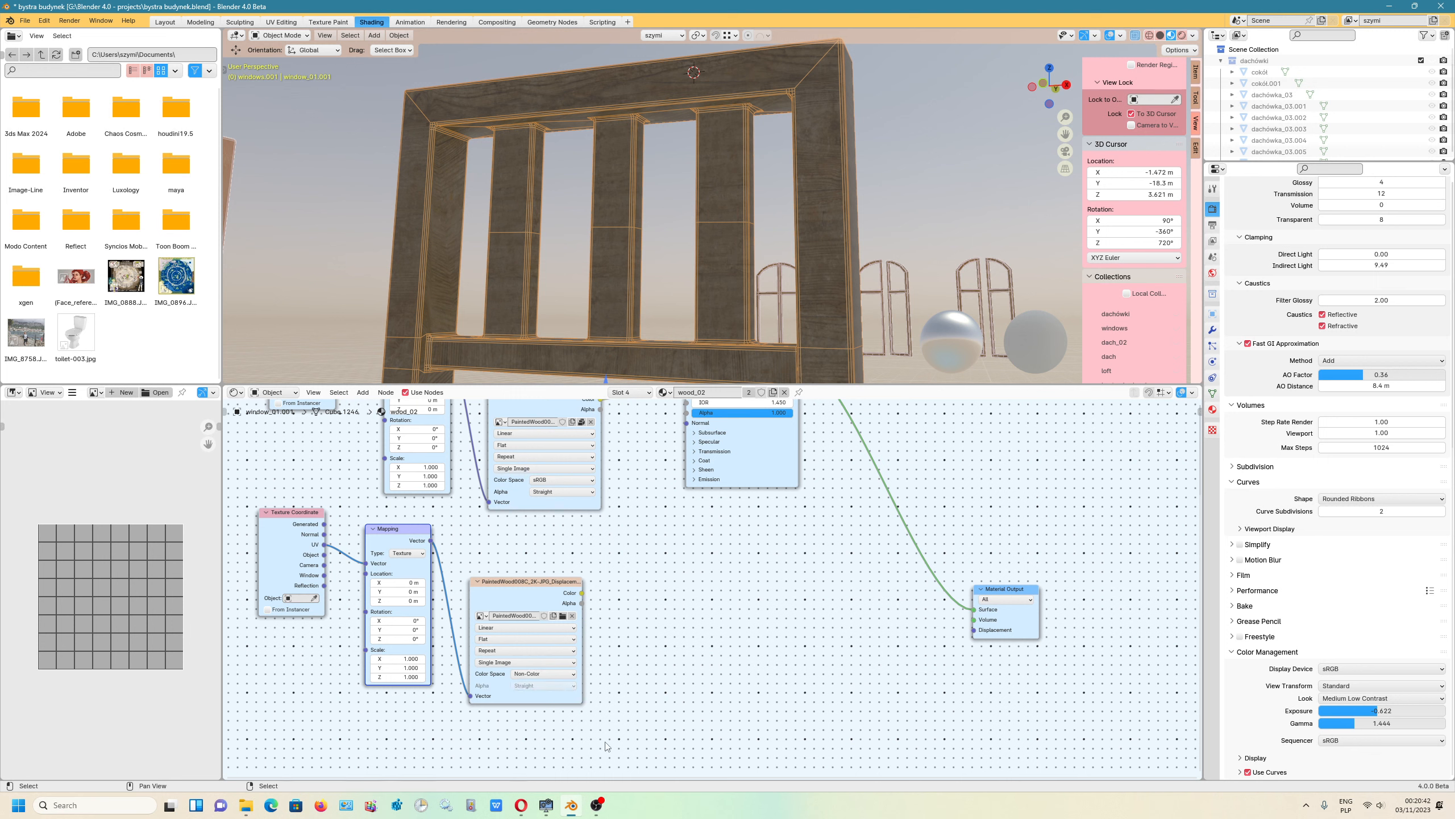
Step: Add an RGB to BW node and connect the displacement texture's Color output to its Color input
left_click(364, 393)
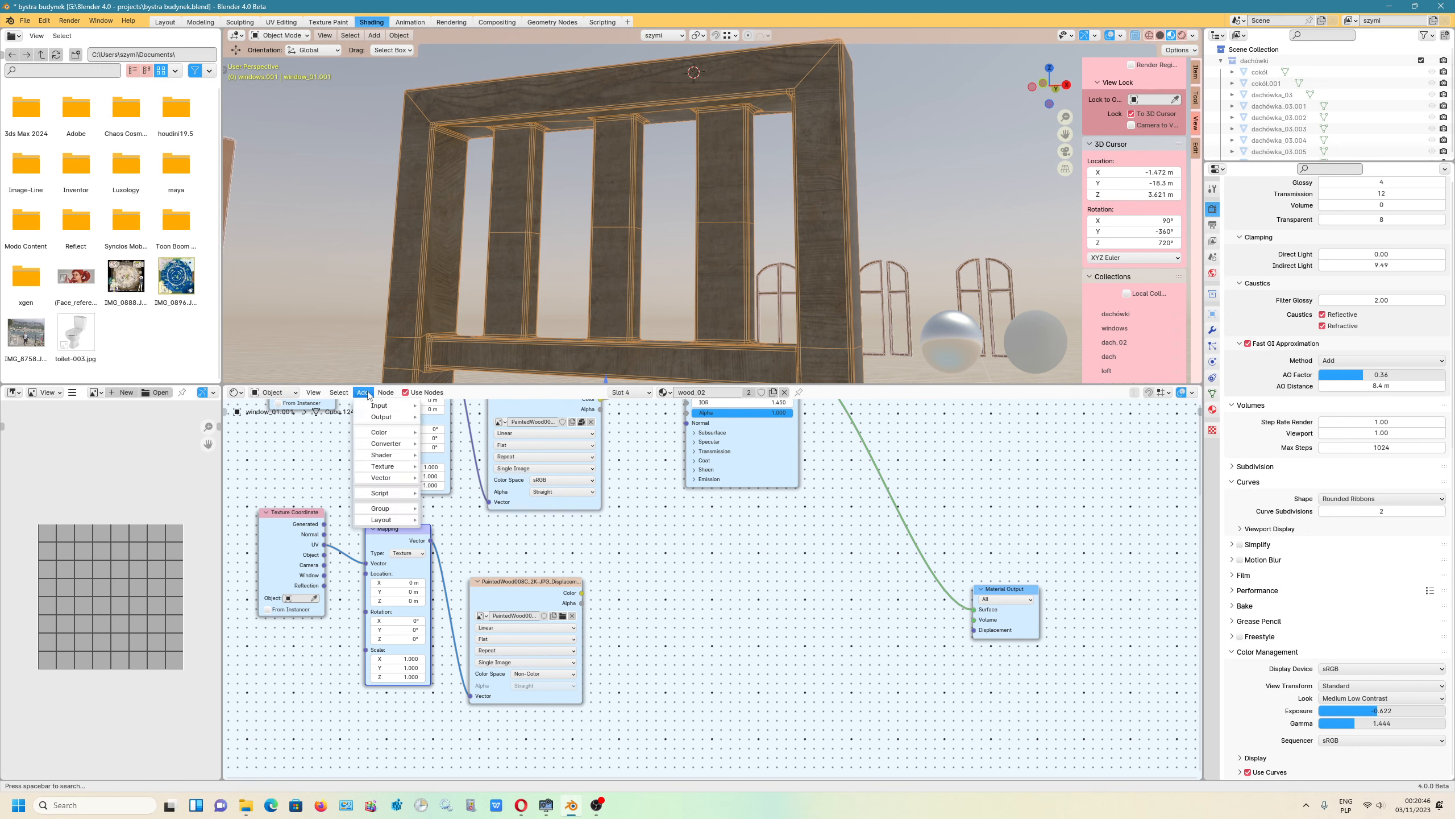
mouse_move(399, 477)
mouse_move(399, 447)
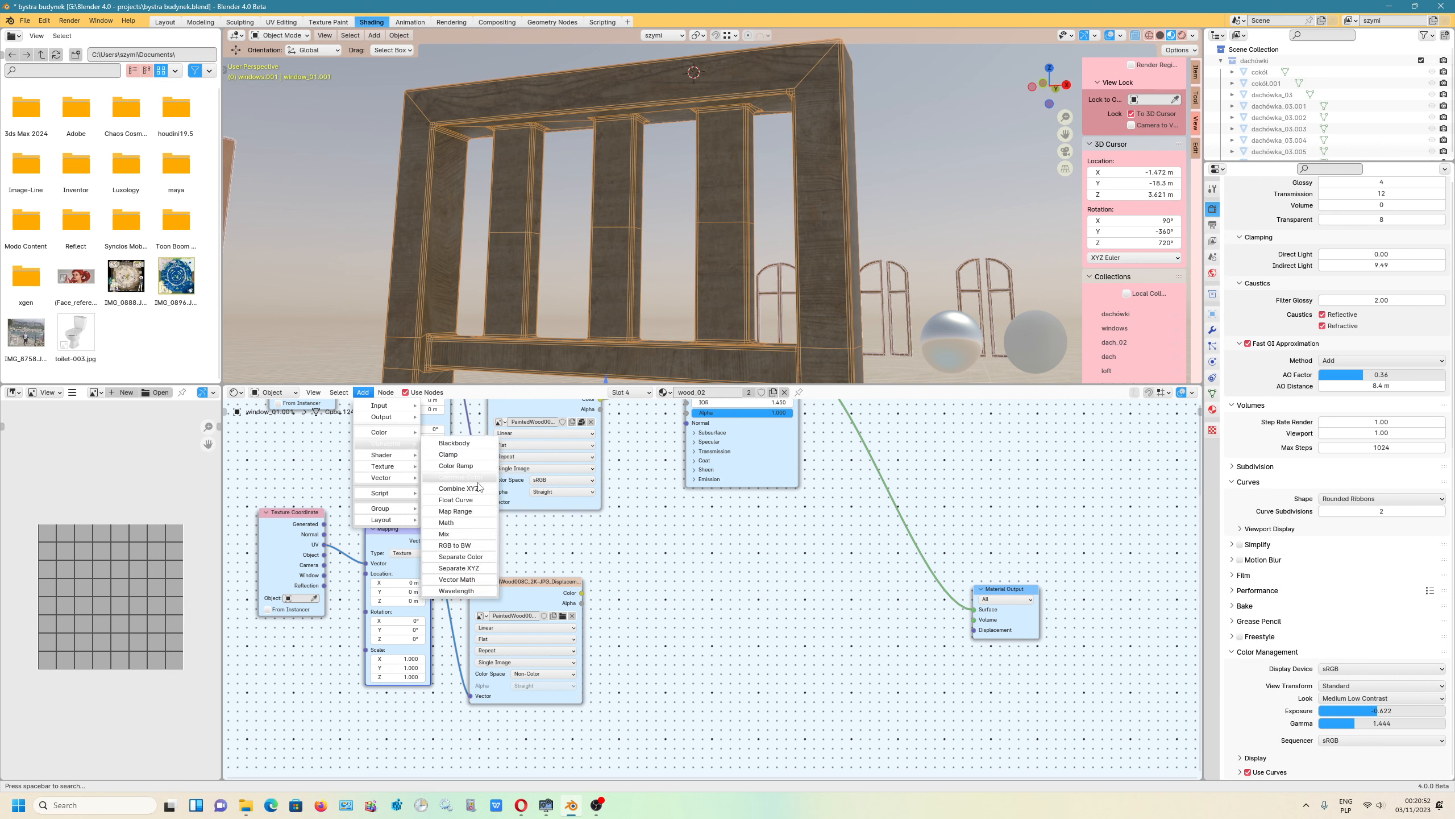
left_click(480, 544)
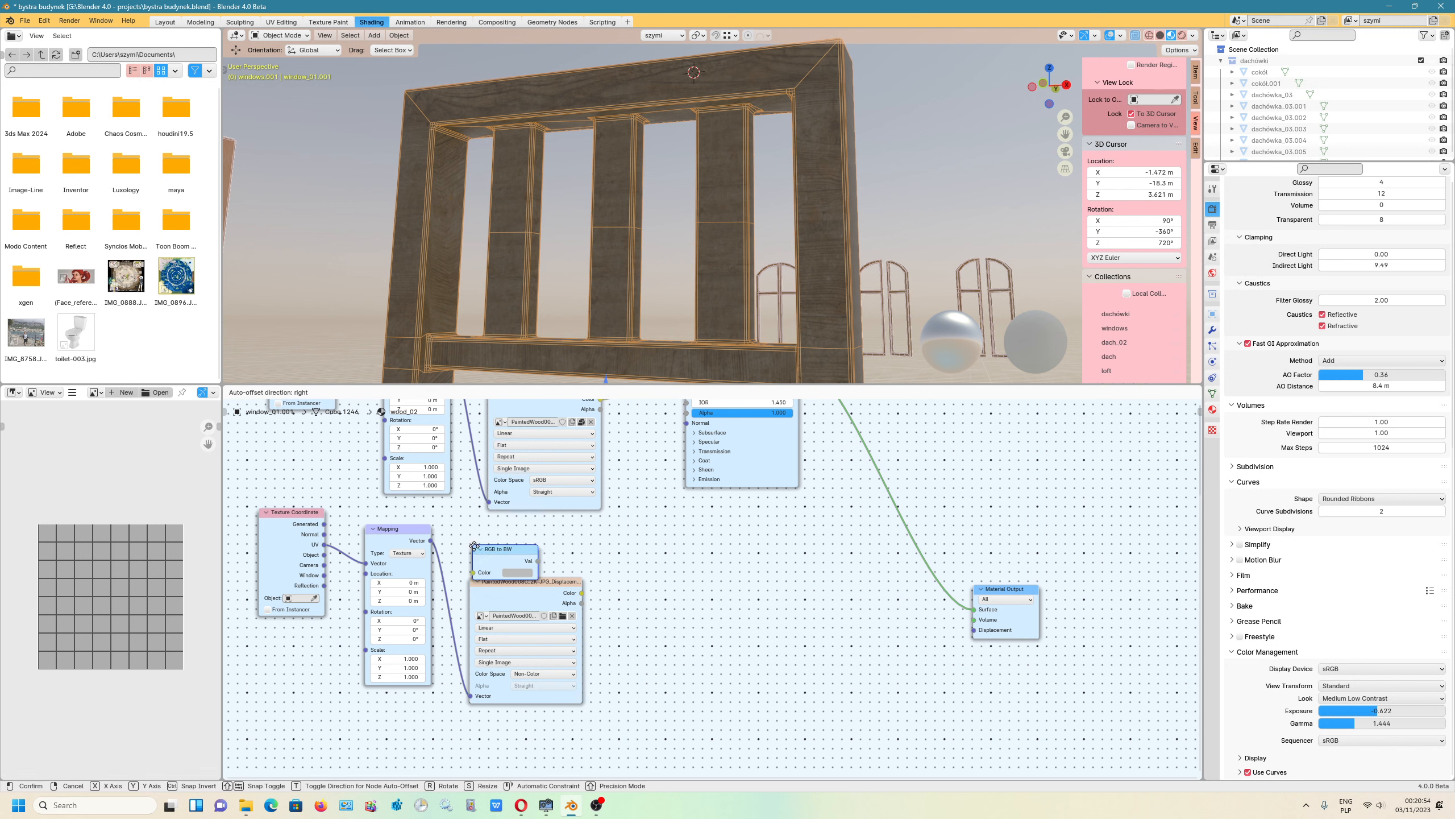
left_click(643, 644)
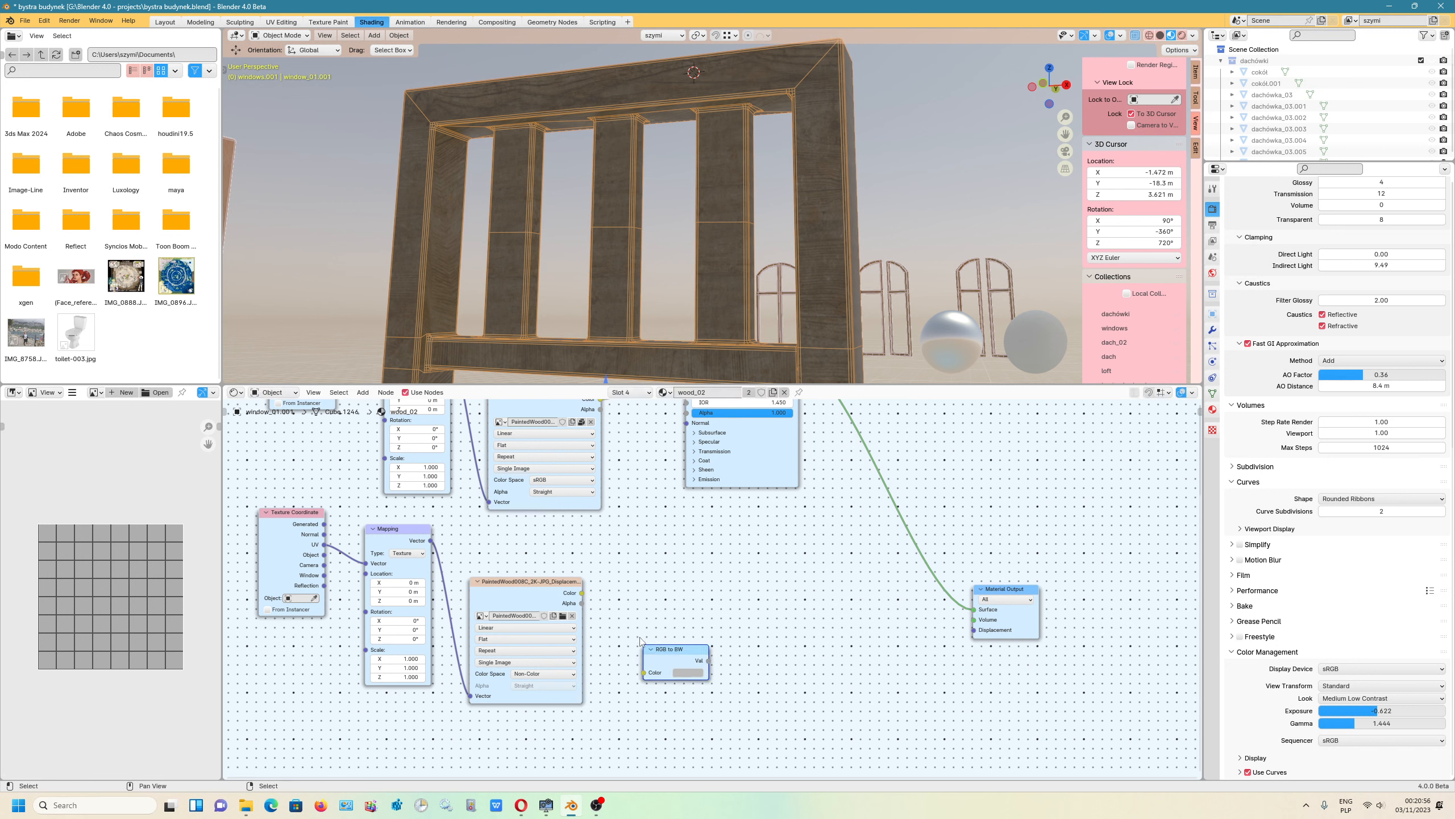
left_click_drag(582, 594, 658, 669)
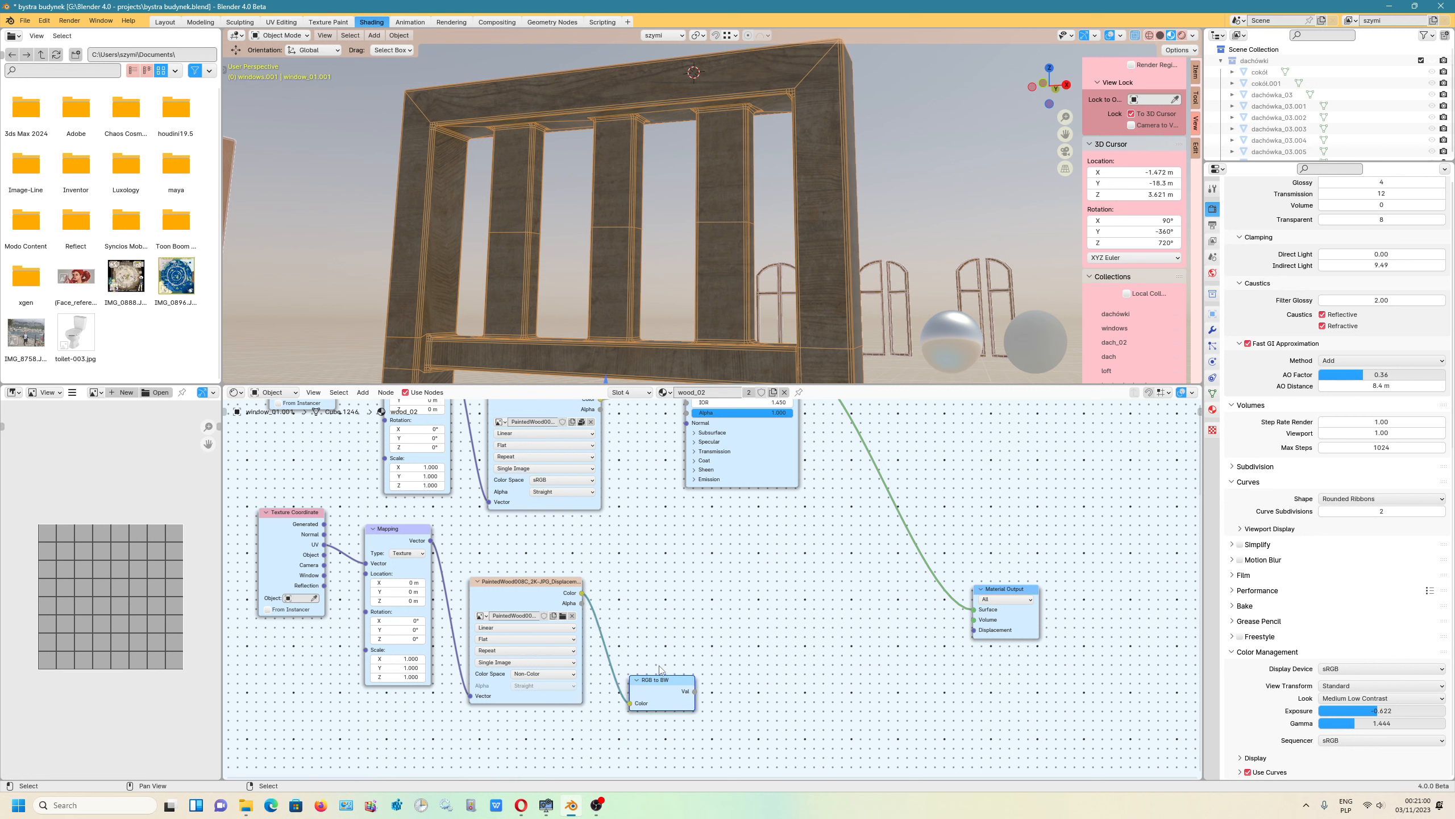
Step: Add a Displacement node between the RGB to BW and Material Output nodes
left_click(363, 392)
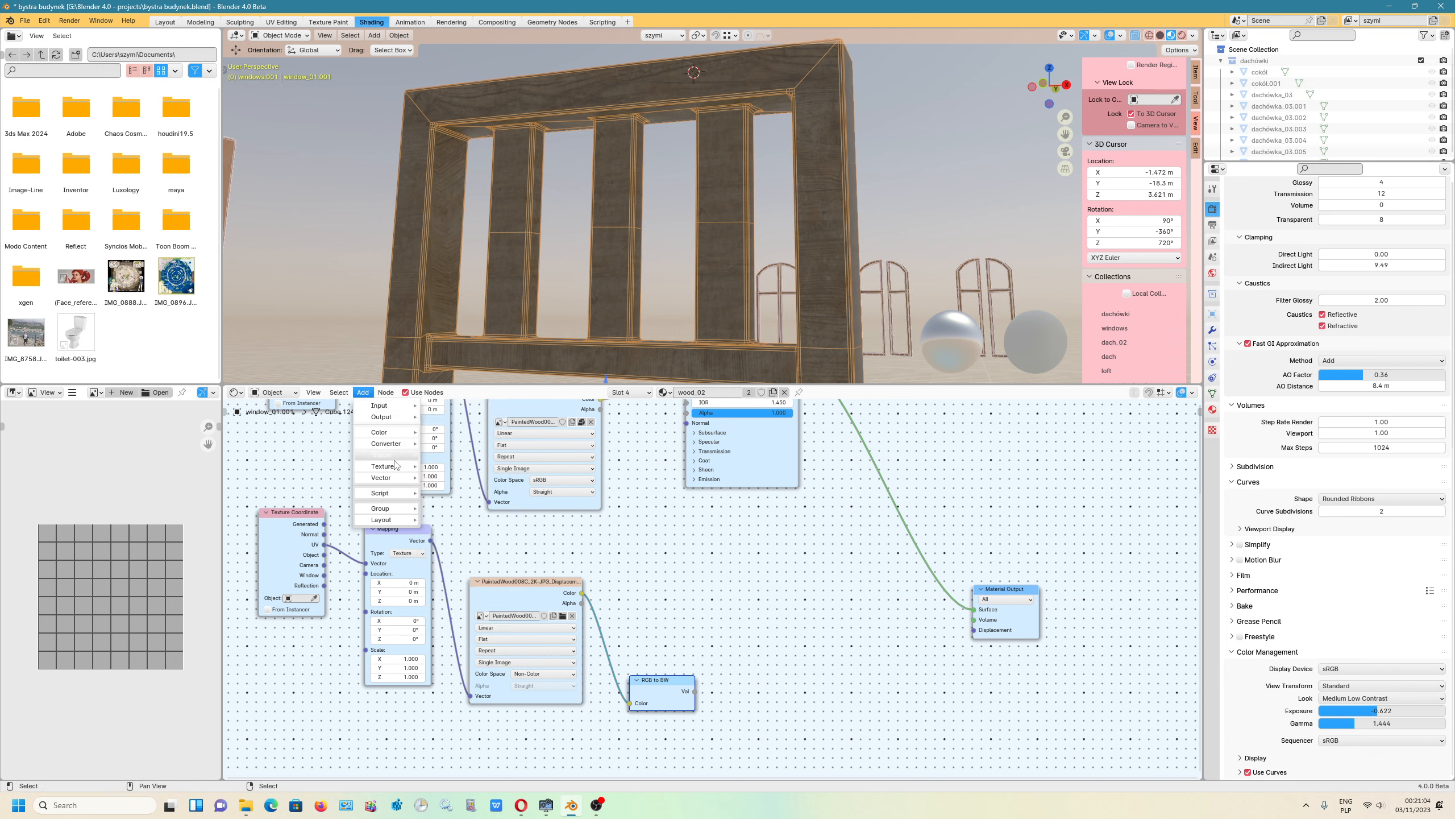
left_click(478, 491)
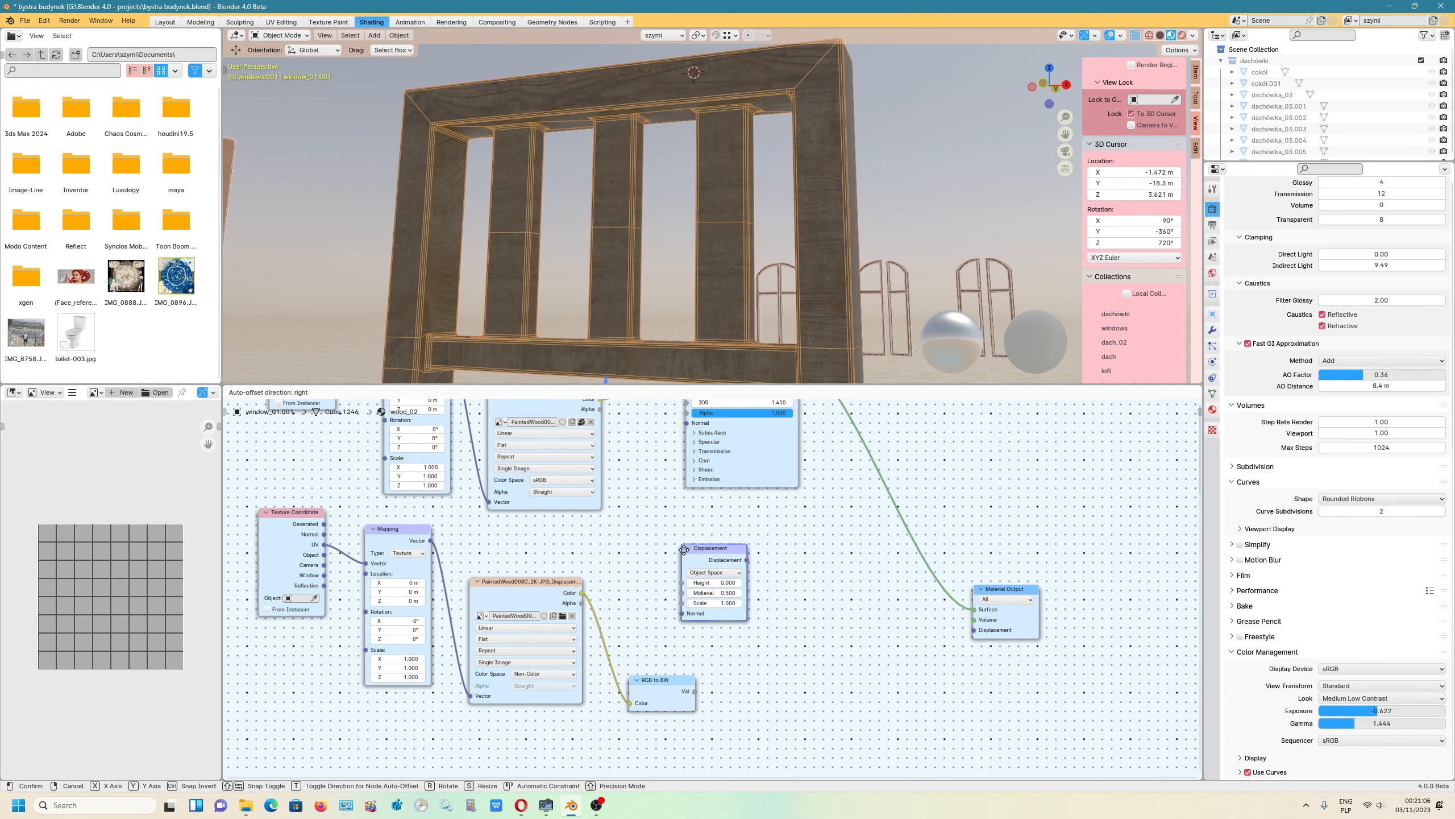
left_click(797, 639)
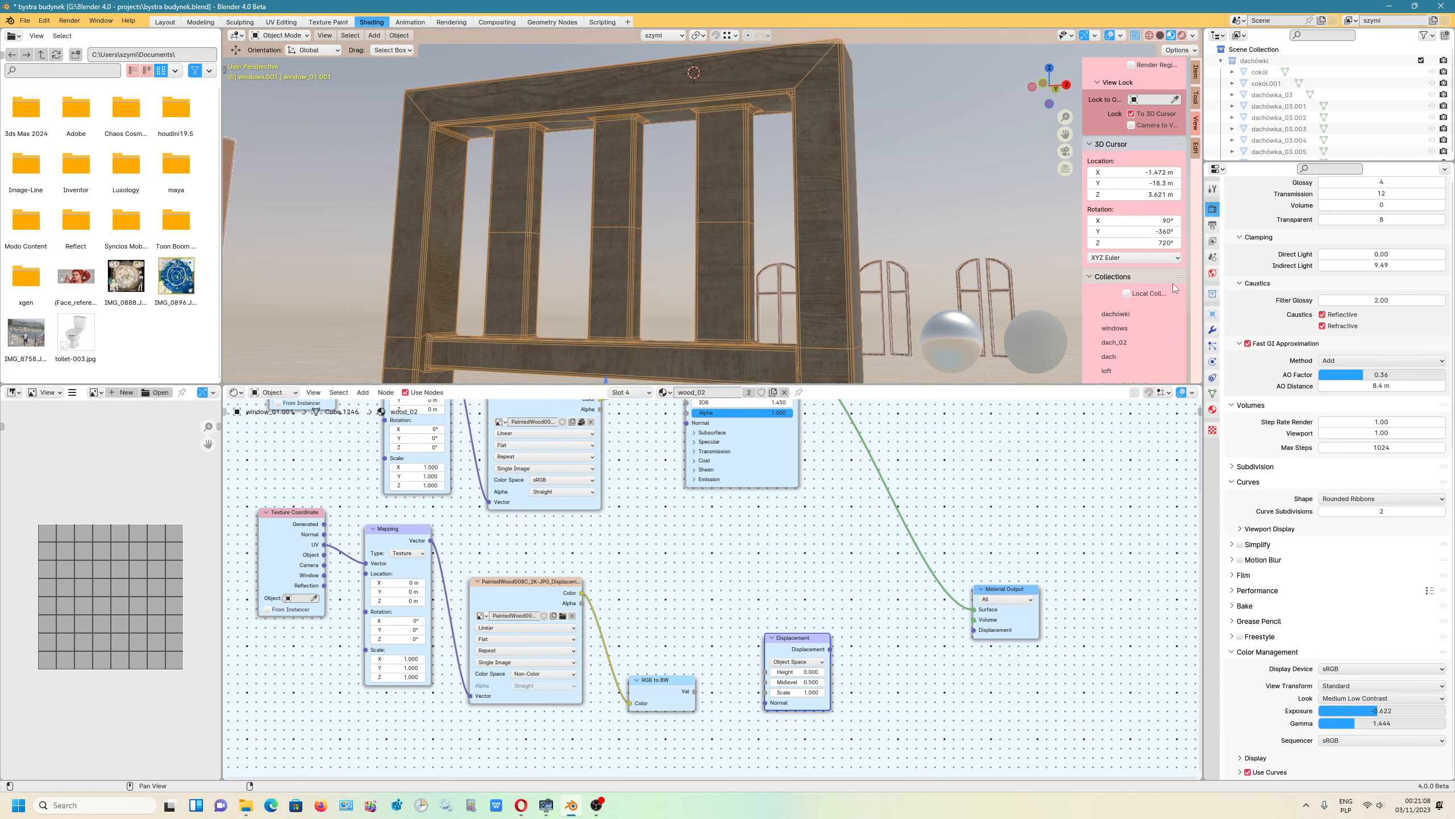
Step: Review the render sampling settings, collapse their Viewport and Render sections, and show the wood_02 material properties
scroll(1285, 279, "up", 5)
scroll(1285, 279, "up", 15)
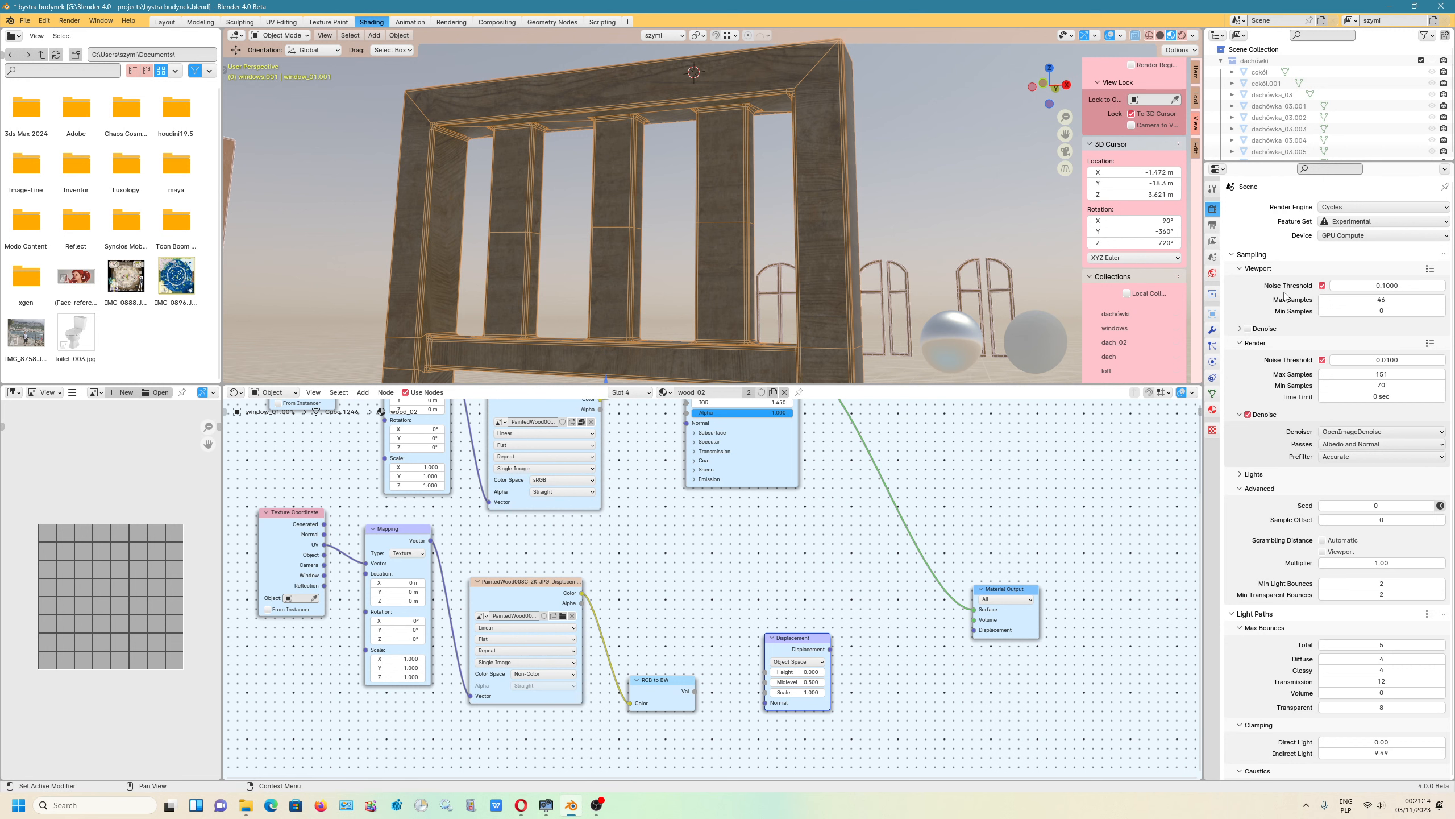
scroll(1285, 297, "down", 3)
scroll(1255, 361, "up", 3)
left_click(1239, 269)
left_click(1242, 282)
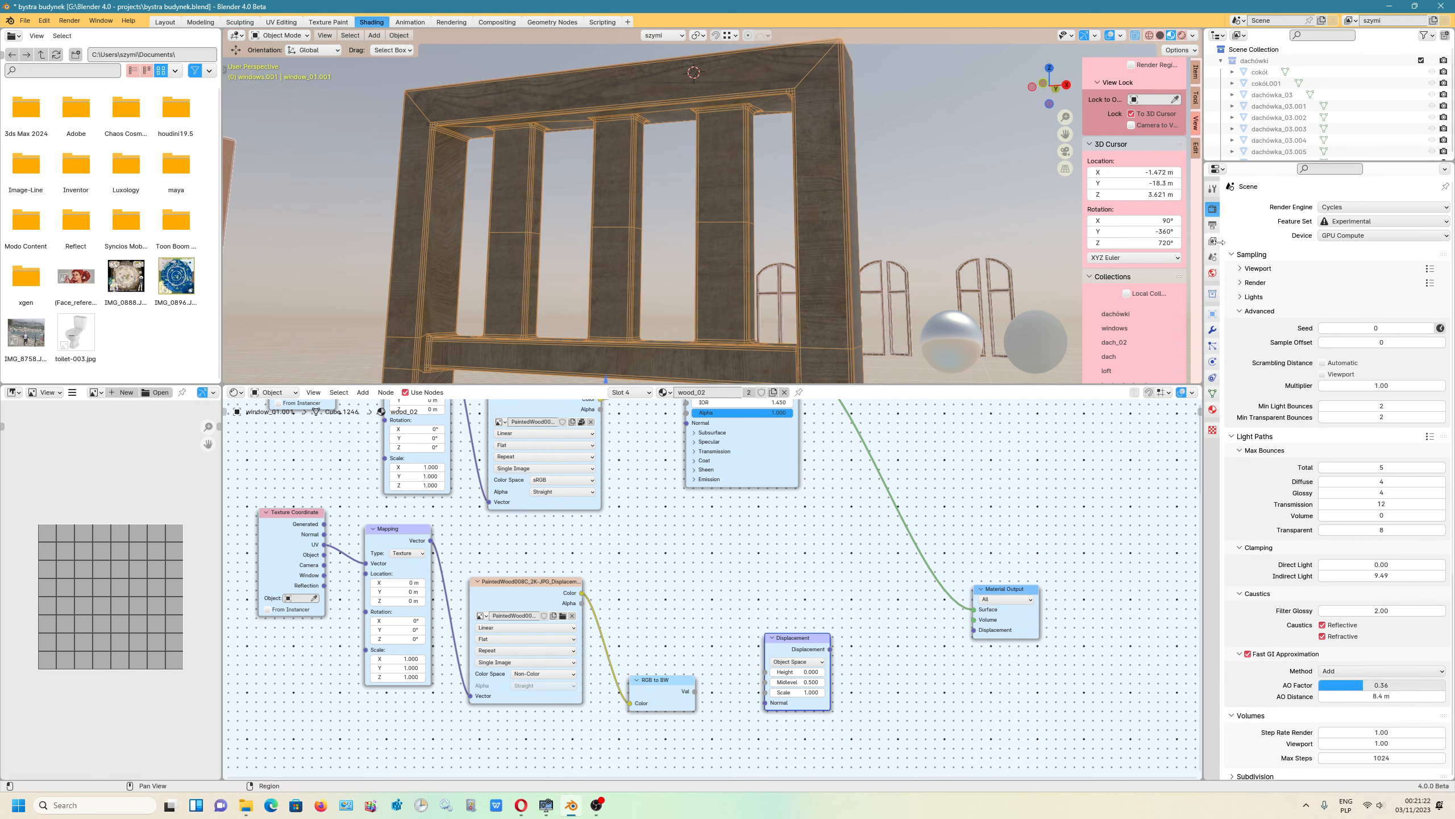
left_click(1213, 393)
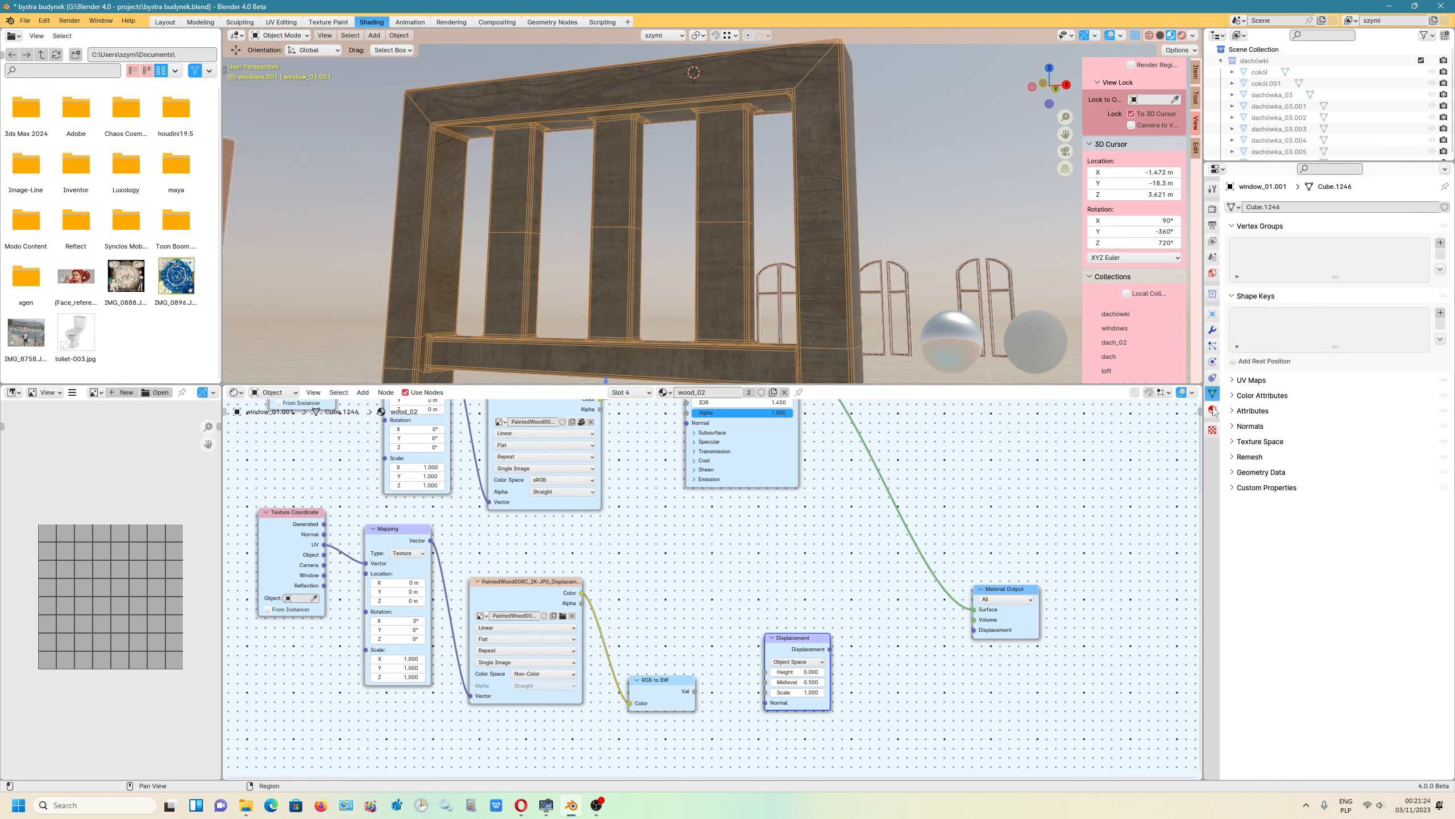
left_click(1213, 409)
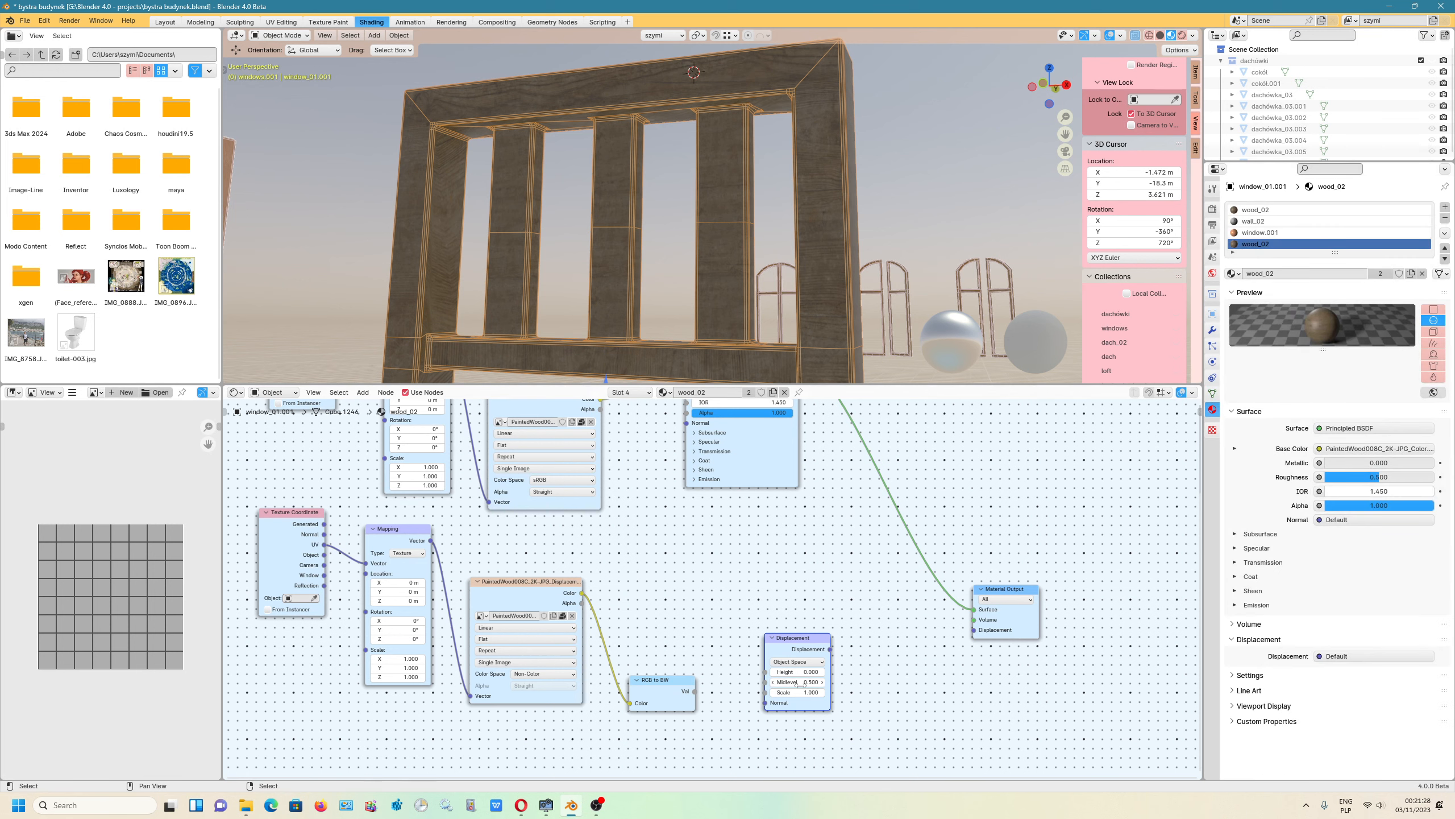
Step: Set the Displacement node's scale to 0.500 and link it between the RGB to BW value and the Material Output's Displacement input
left_click_drag(801, 692, 785, 692)
left_click_drag(696, 692, 772, 677)
scroll(906, 624, "down", 3)
scroll(851, 565, "up", 1)
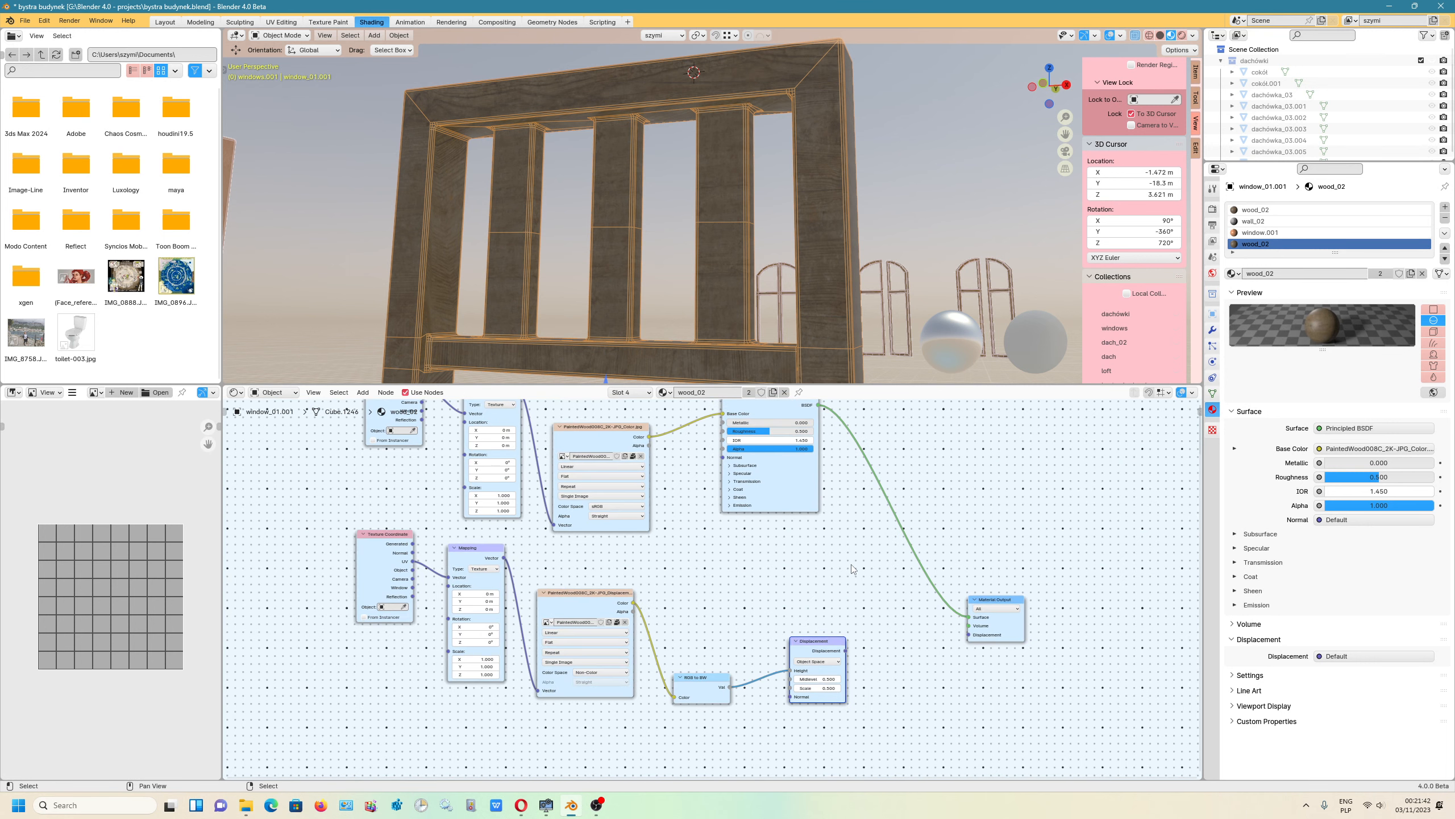
middle_click_drag(833, 540, 853, 554)
left_click_drag(867, 666, 990, 650)
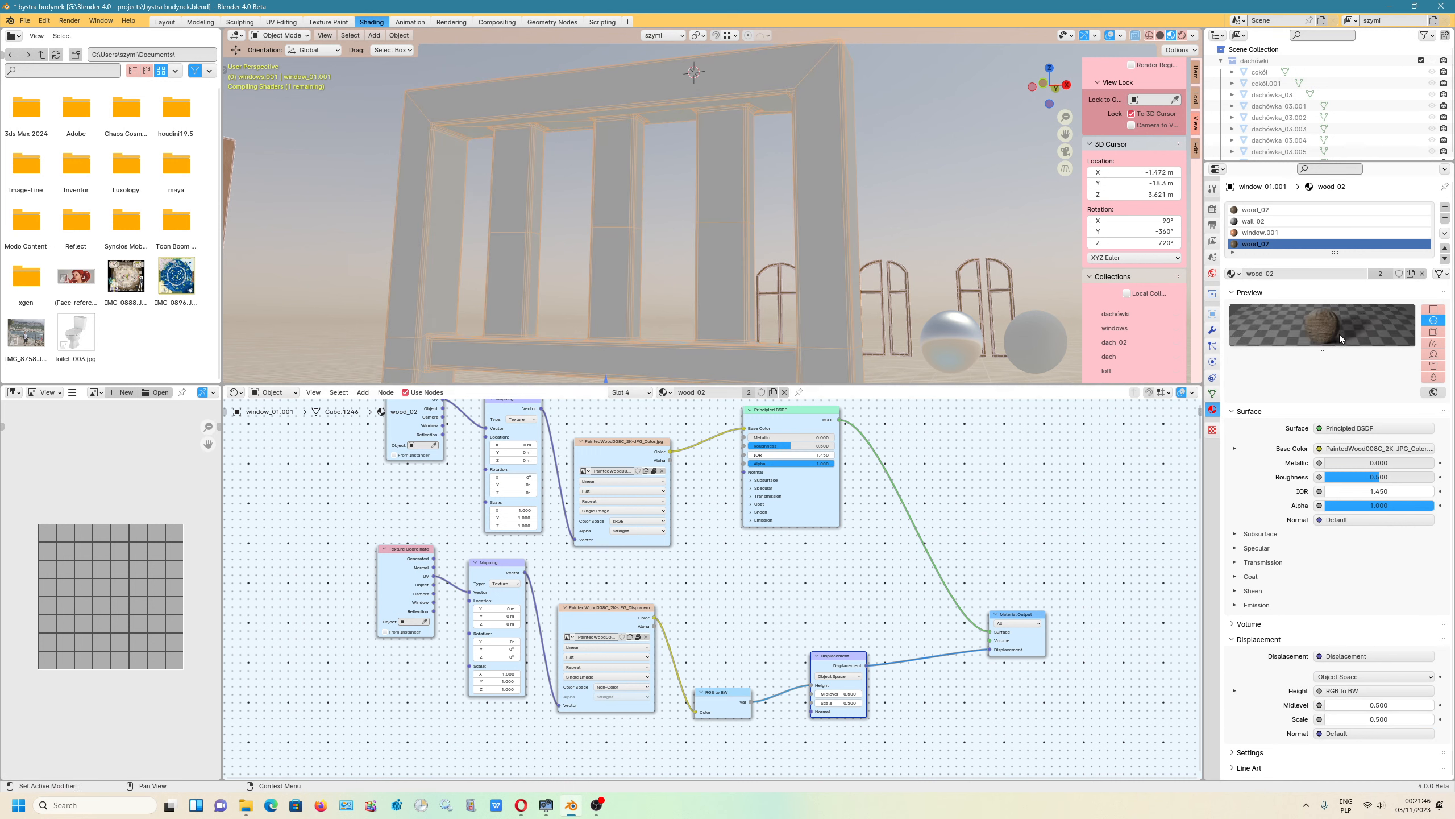
Step: Set the Principled BSDF roughness to 0.405
scroll(655, 281, "up", 3)
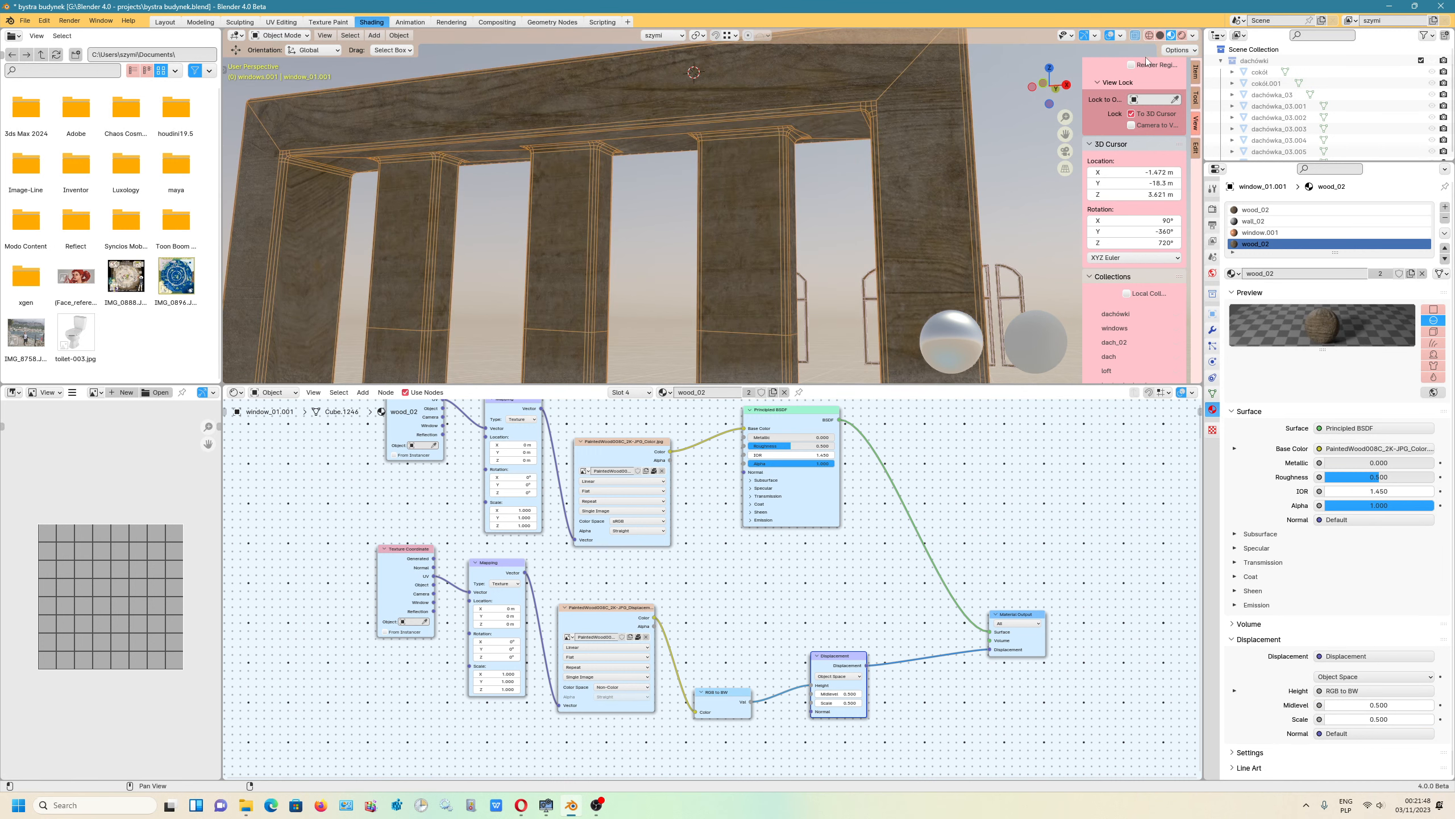
middle_click_drag(630, 229, 716, 218)
middle_click_drag(751, 527, 674, 571)
left_click_drag(696, 491, 687, 491)
middle_click_drag(616, 690, 721, 567)
scroll(739, 516, "down", 2)
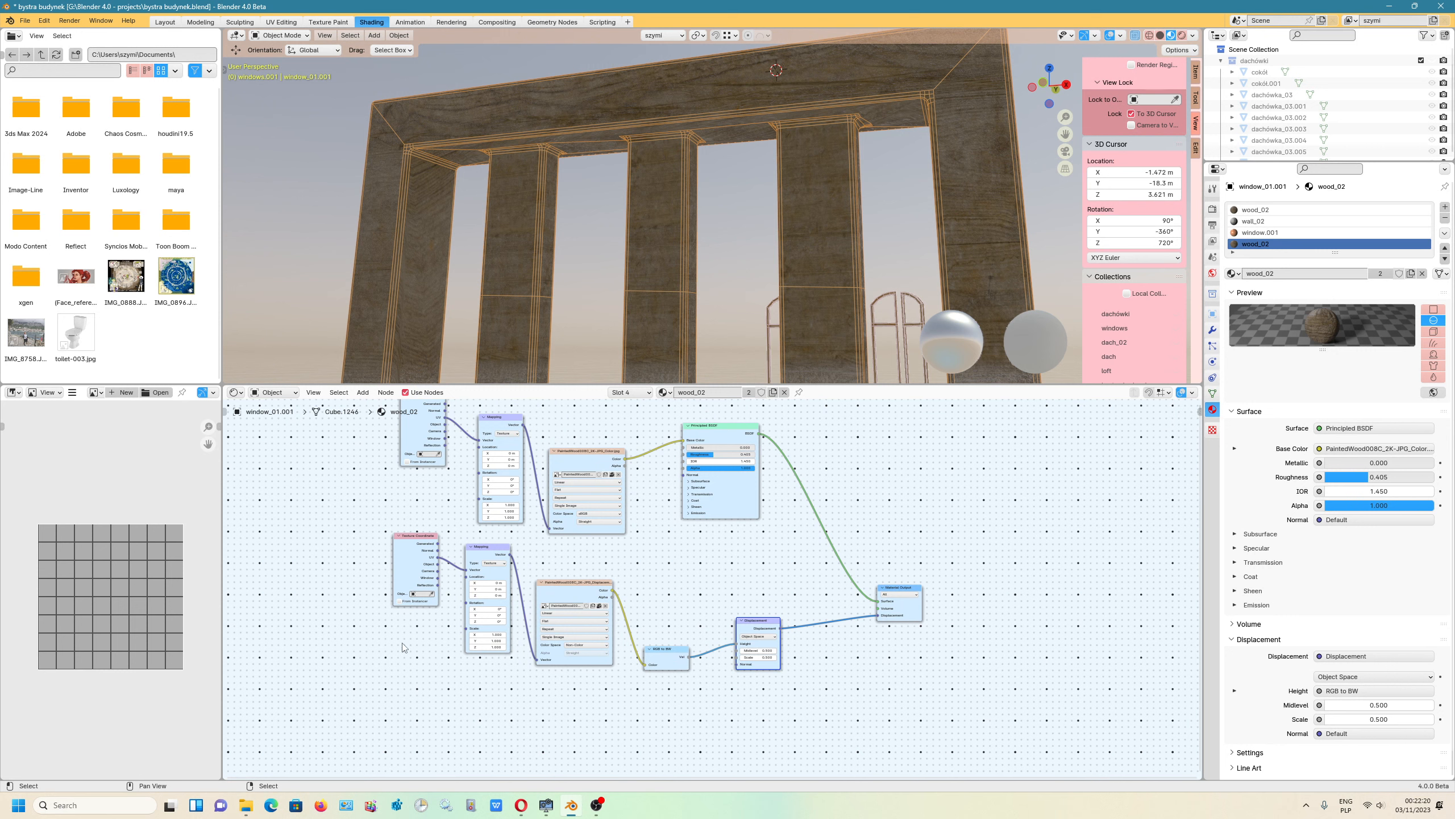
Step: Add a third Texture Coordinate node below the displacement branch's Texture Coordinate node
left_click(363, 392)
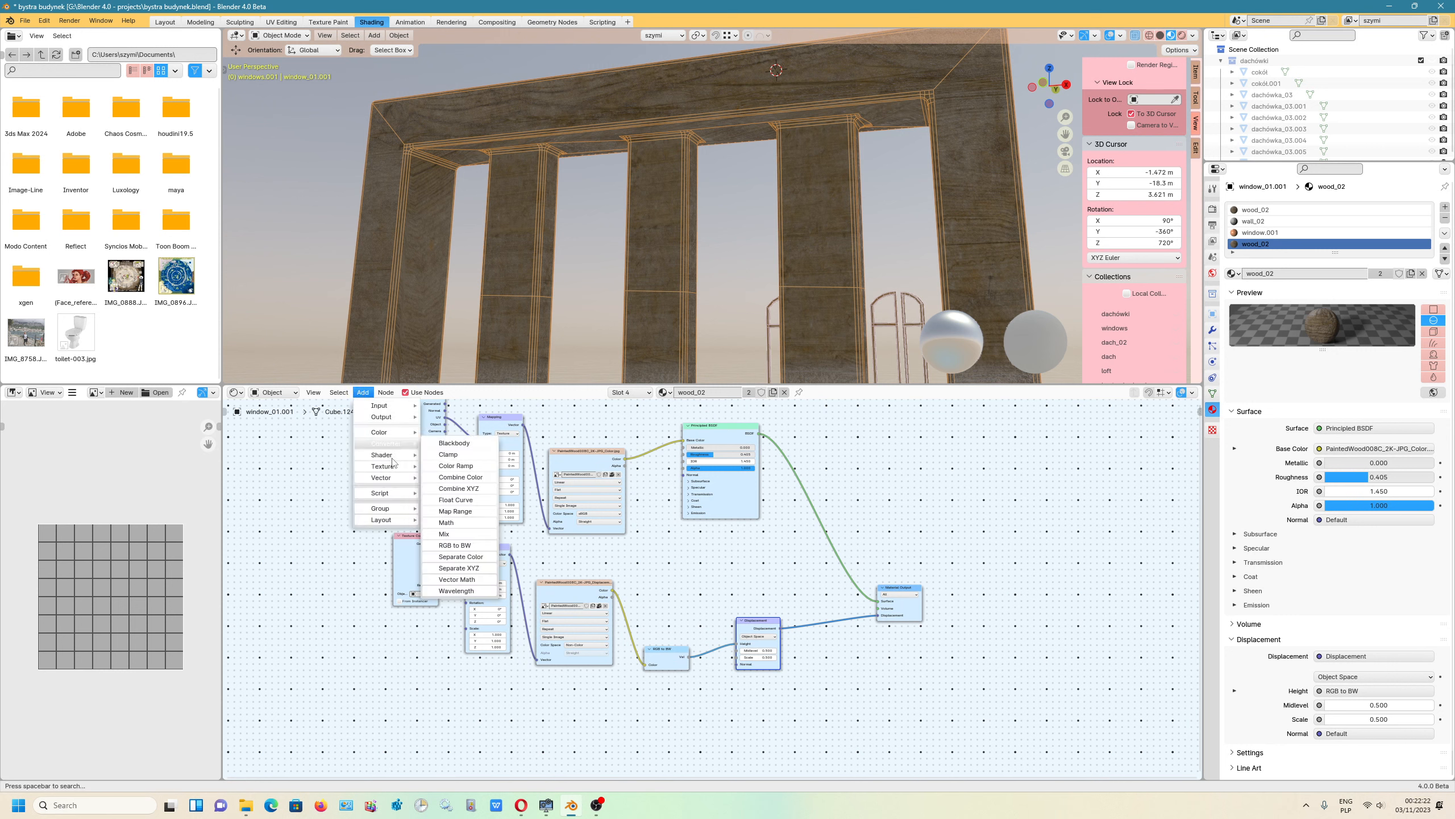
left_click(362, 392)
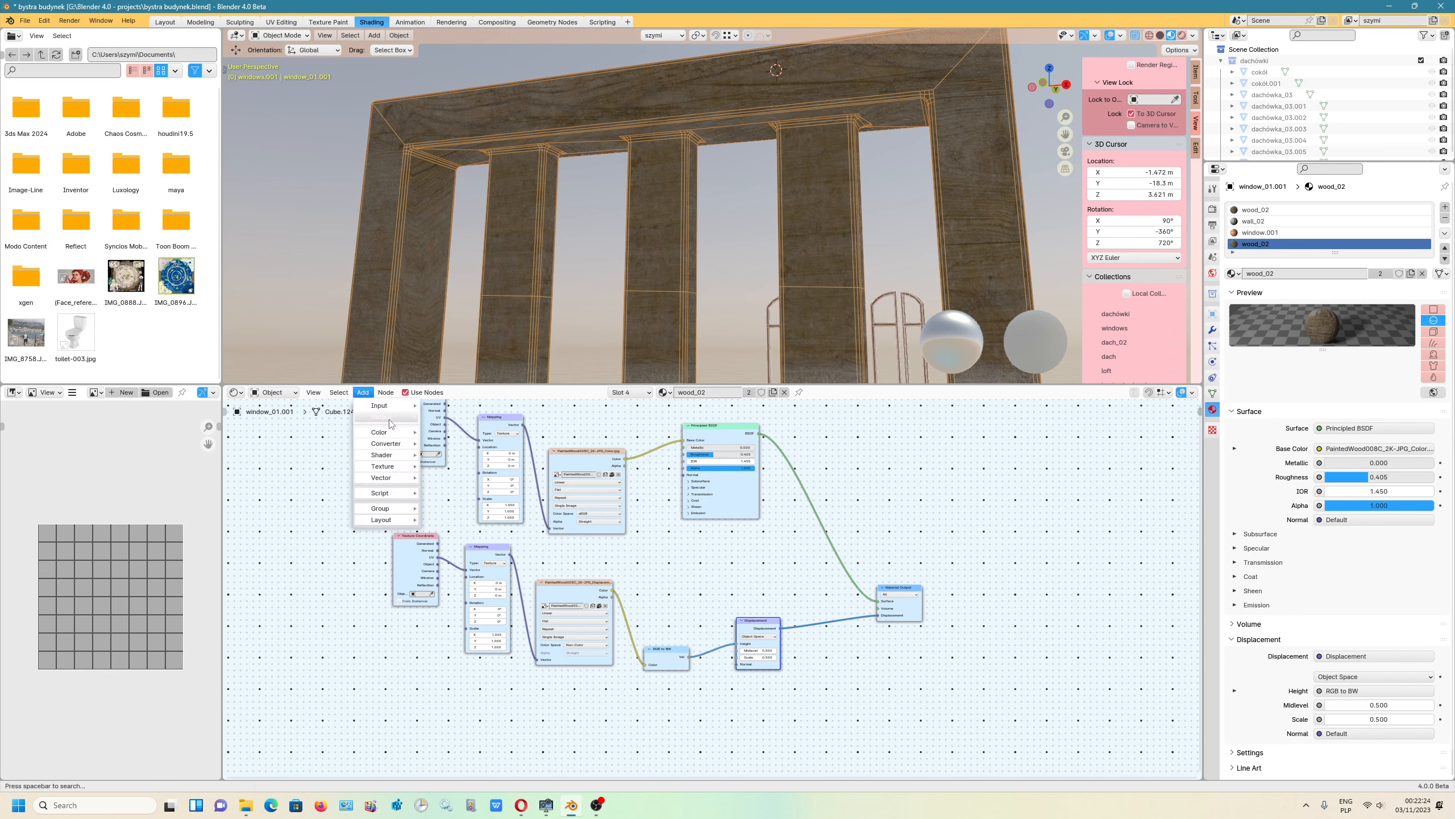
mouse_move(391, 409)
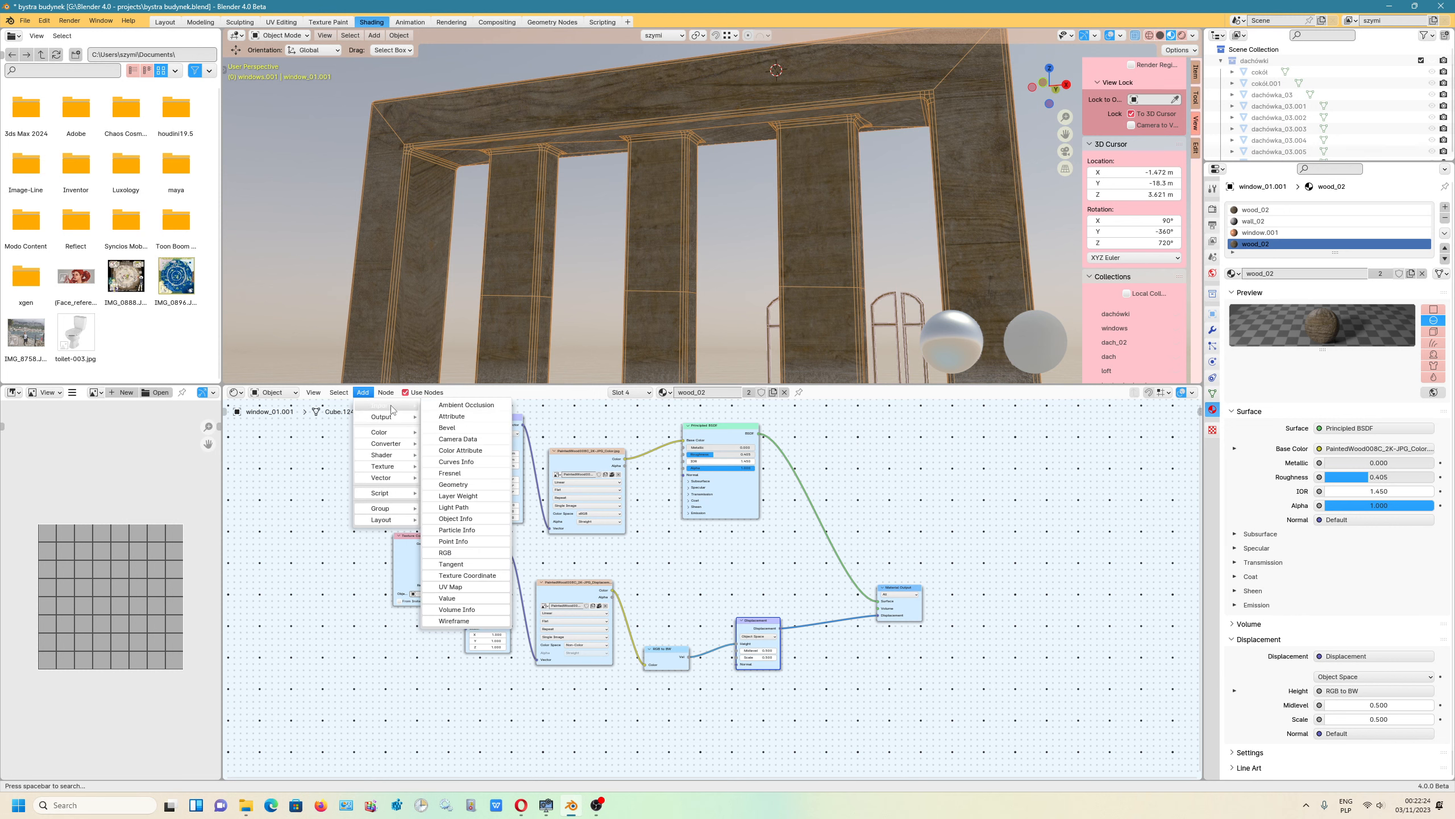
left_click(466, 579)
left_click(421, 639)
middle_click_drag(424, 642, 406, 603)
Step: Add a Mapping node of type Texture beside the new Texture Coordinate node and connect the UV output to its Vector input
left_click(363, 392)
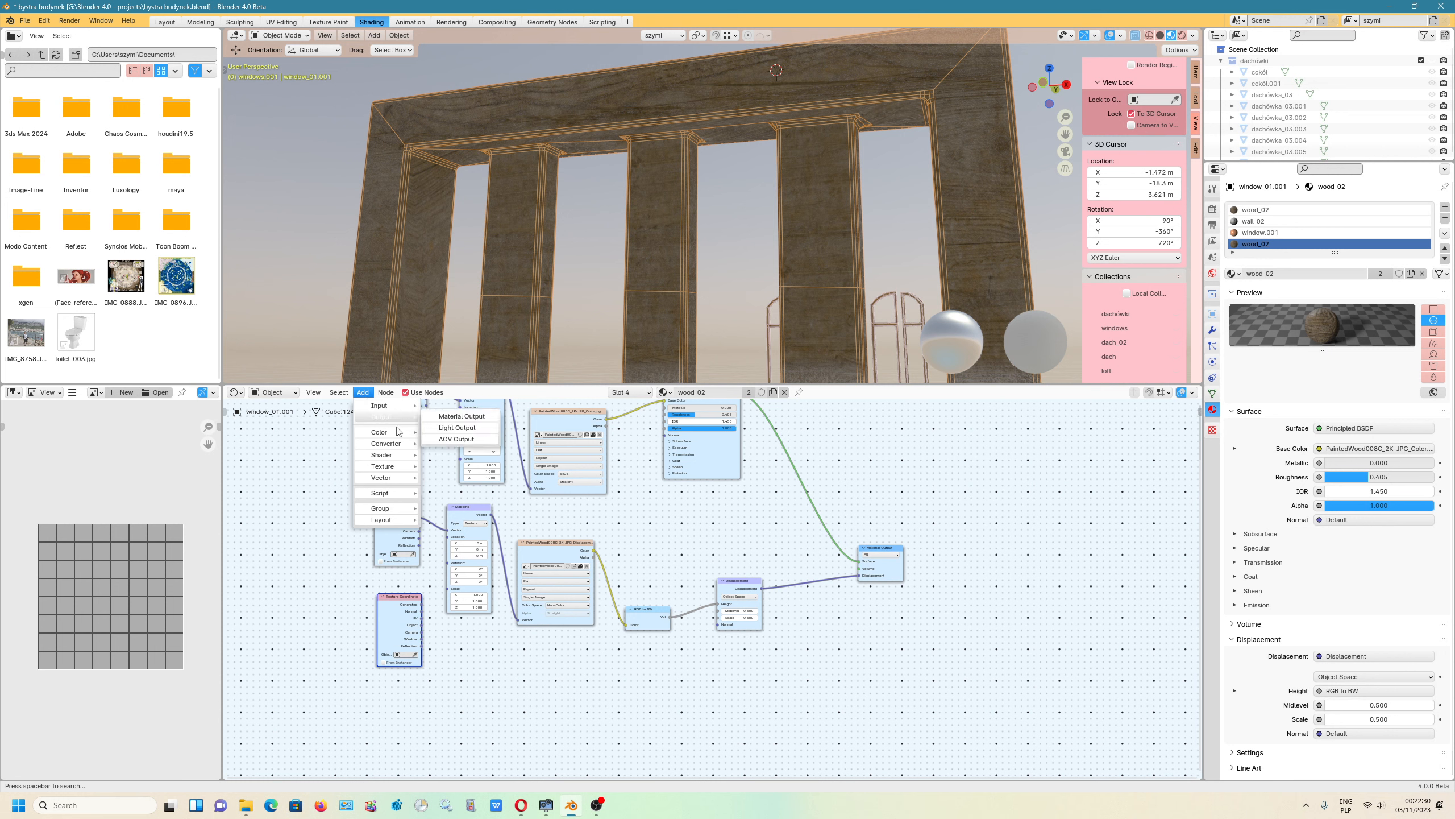
mouse_move(395, 456)
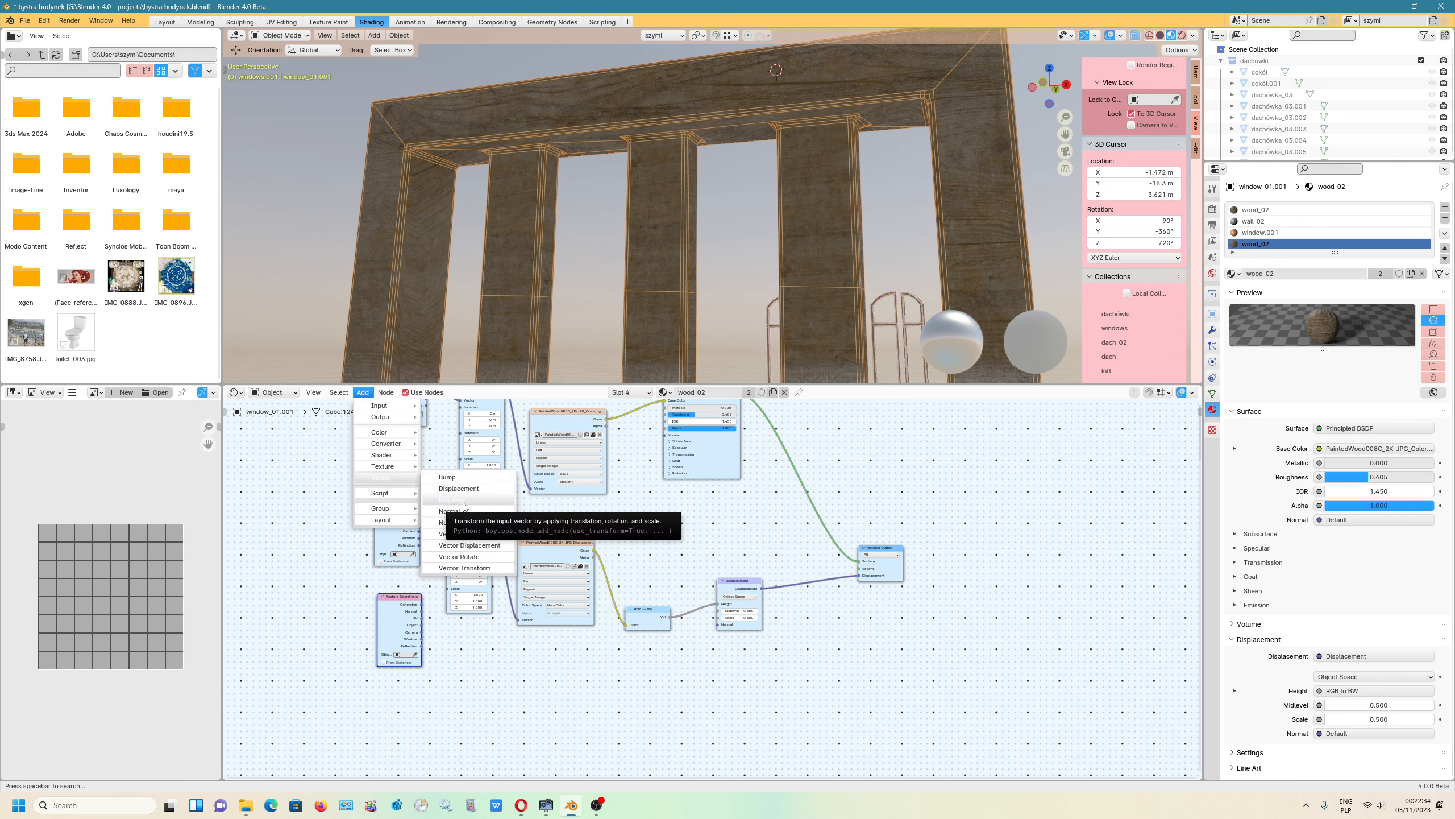
left_click(464, 500)
left_click(457, 640)
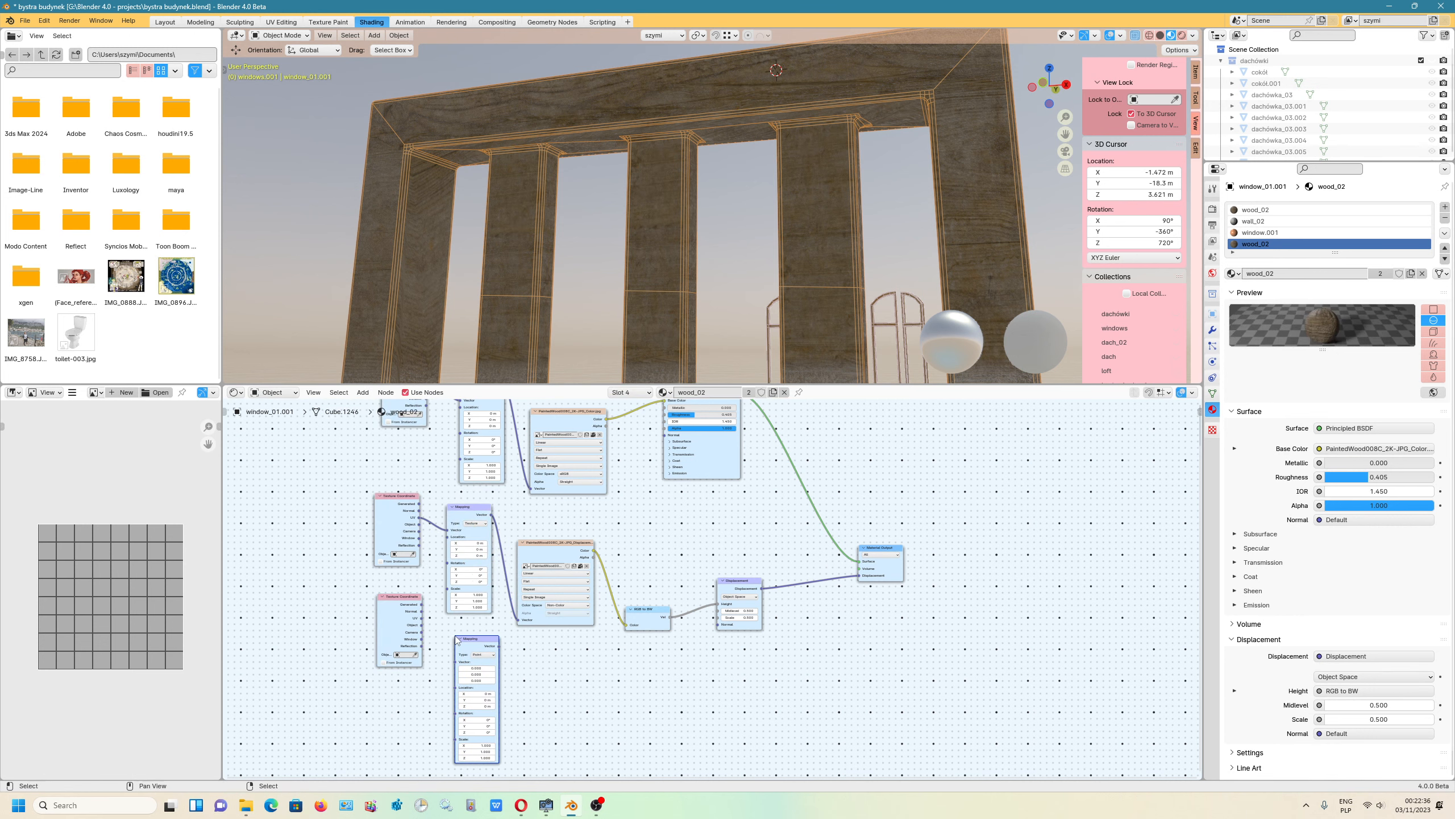
scroll(481, 666, "up", 1)
left_click(484, 652)
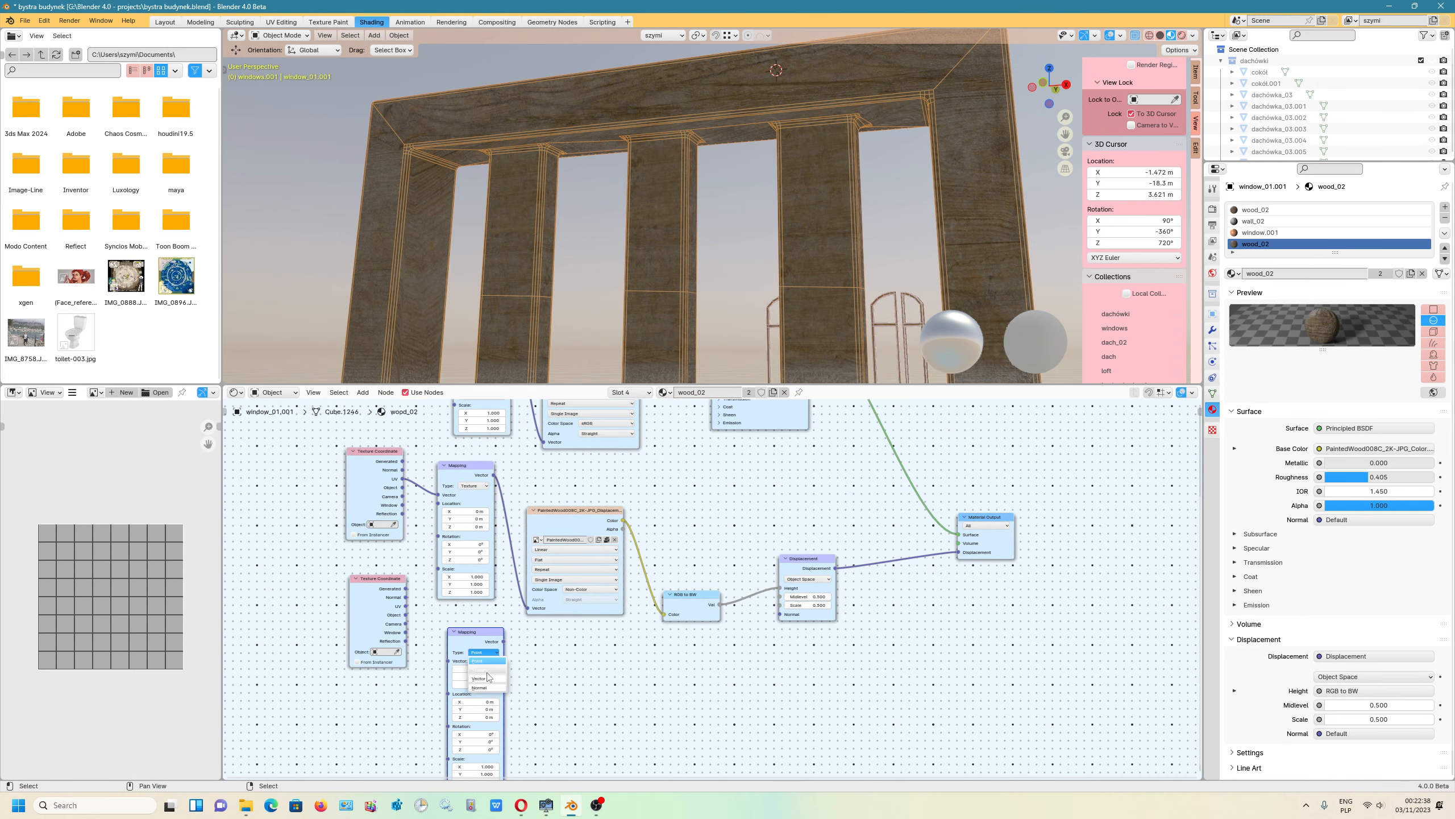
left_click(486, 670)
left_click_drag(405, 605, 448, 659)
middle_click_drag(610, 657, 509, 639)
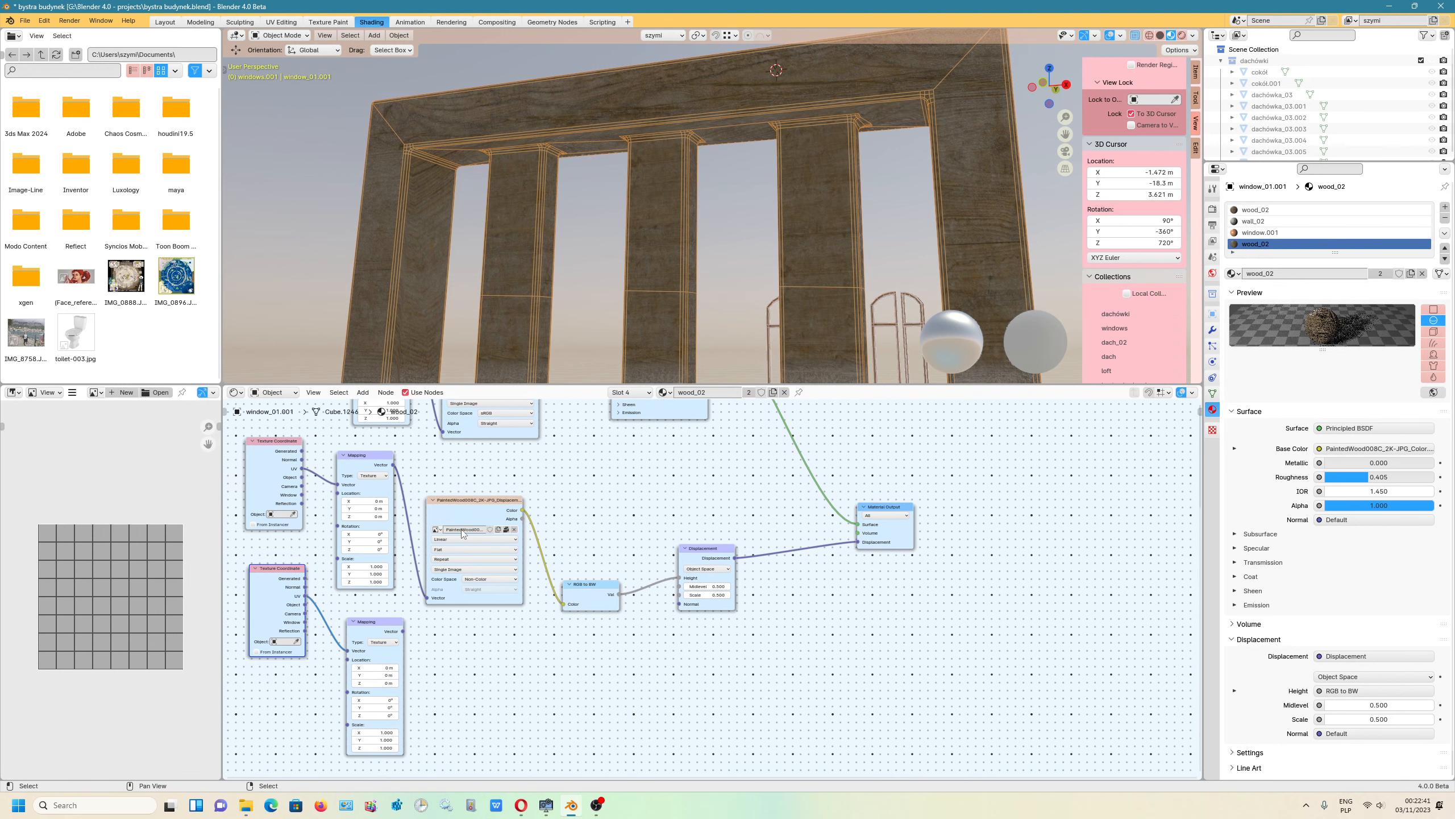
Step: Add an Image Texture node below the displacement texture and connect the new Mapping node's Vector output to it
left_click(362, 394)
mouse_move(391, 466)
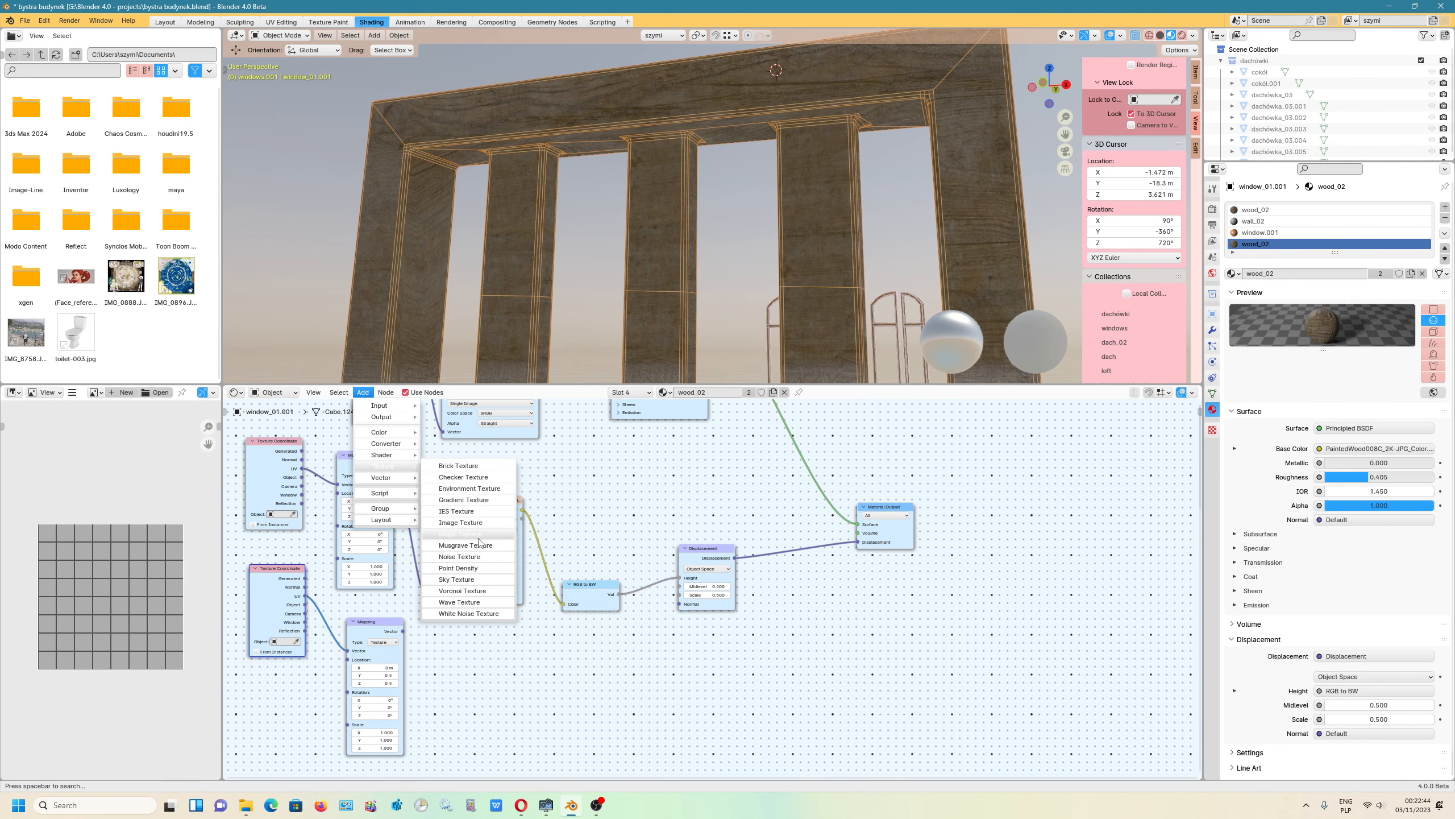
left_click(460, 522)
left_click(448, 629)
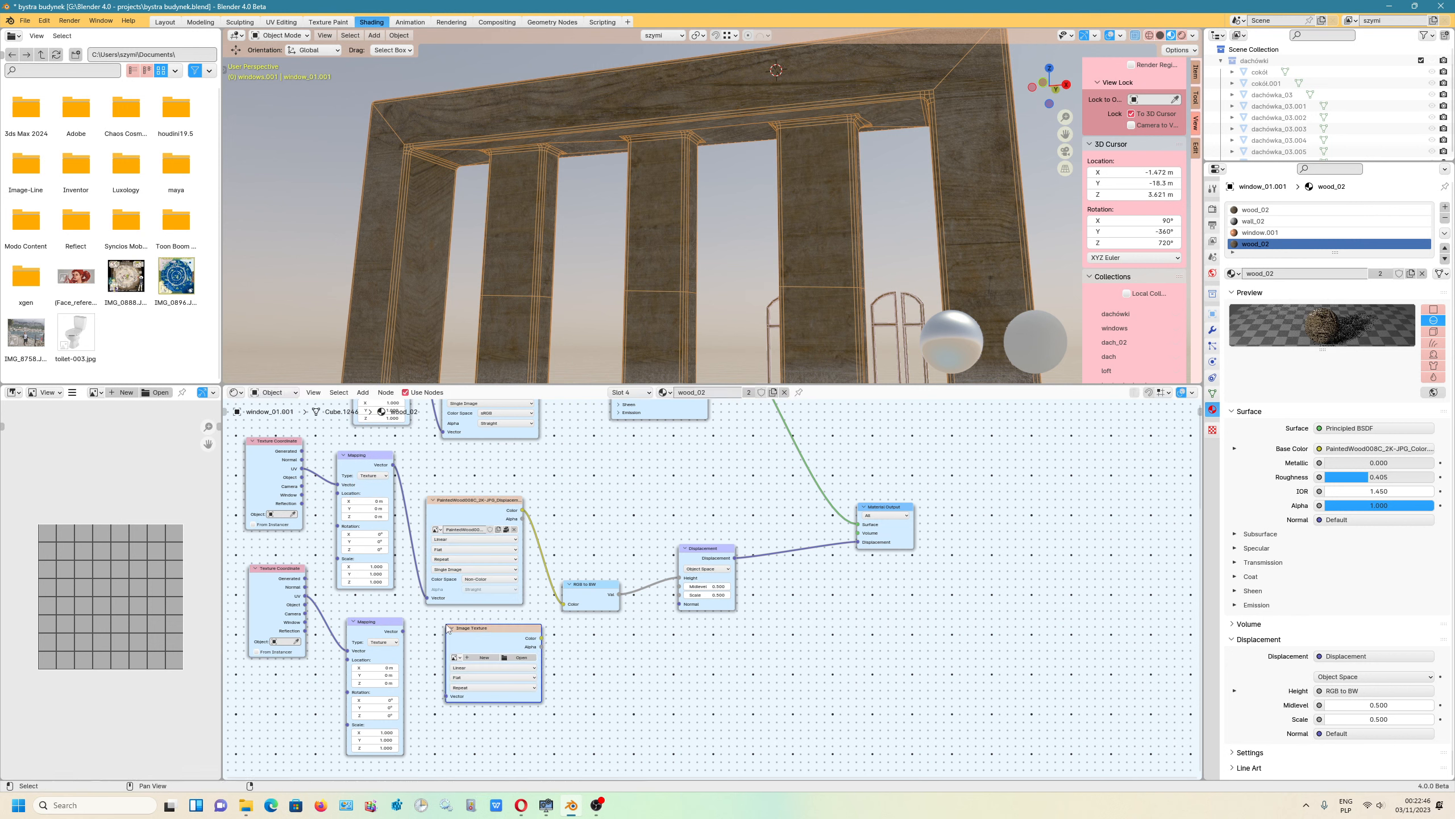
left_click_drag(404, 631, 453, 696)
Step: Load PaintedWood008C_2K-JPG_Roughness.jpg from the copied texture folder path into the new Image Texture node and set its color space to Non-Color
left_click(518, 658)
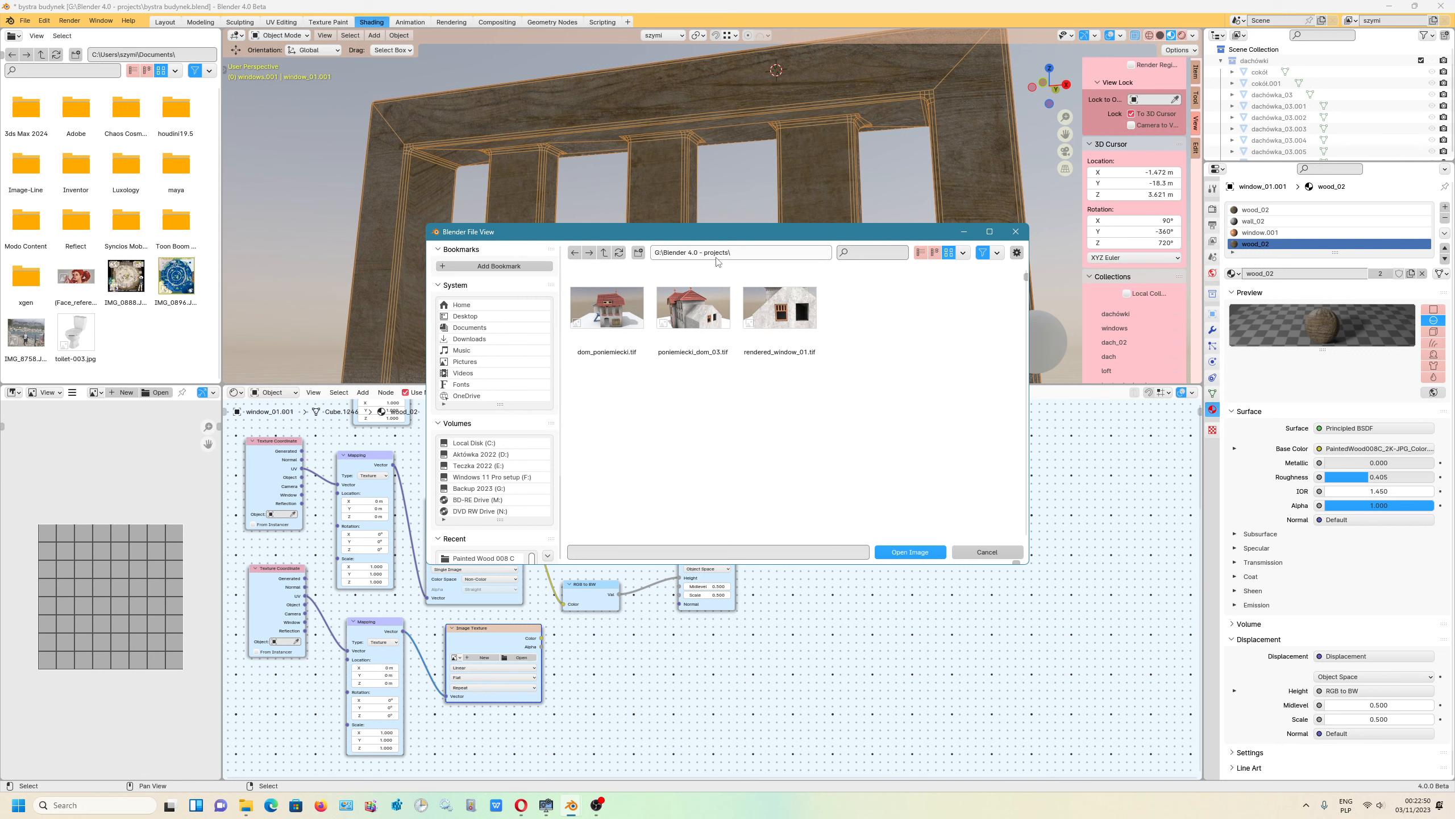
left_click(717, 257)
key("ctrl+v")
key("Return")
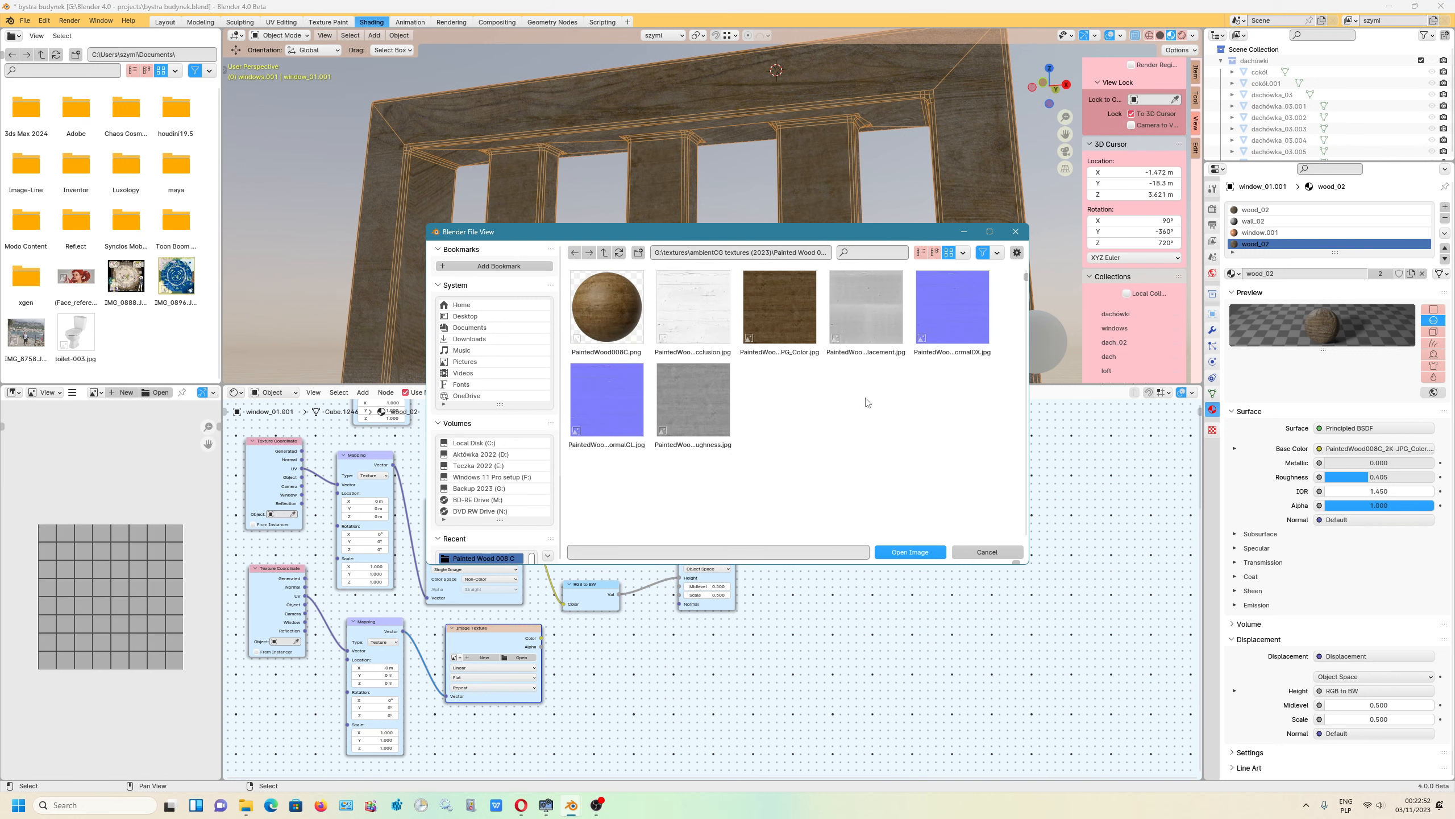
left_click(707, 407)
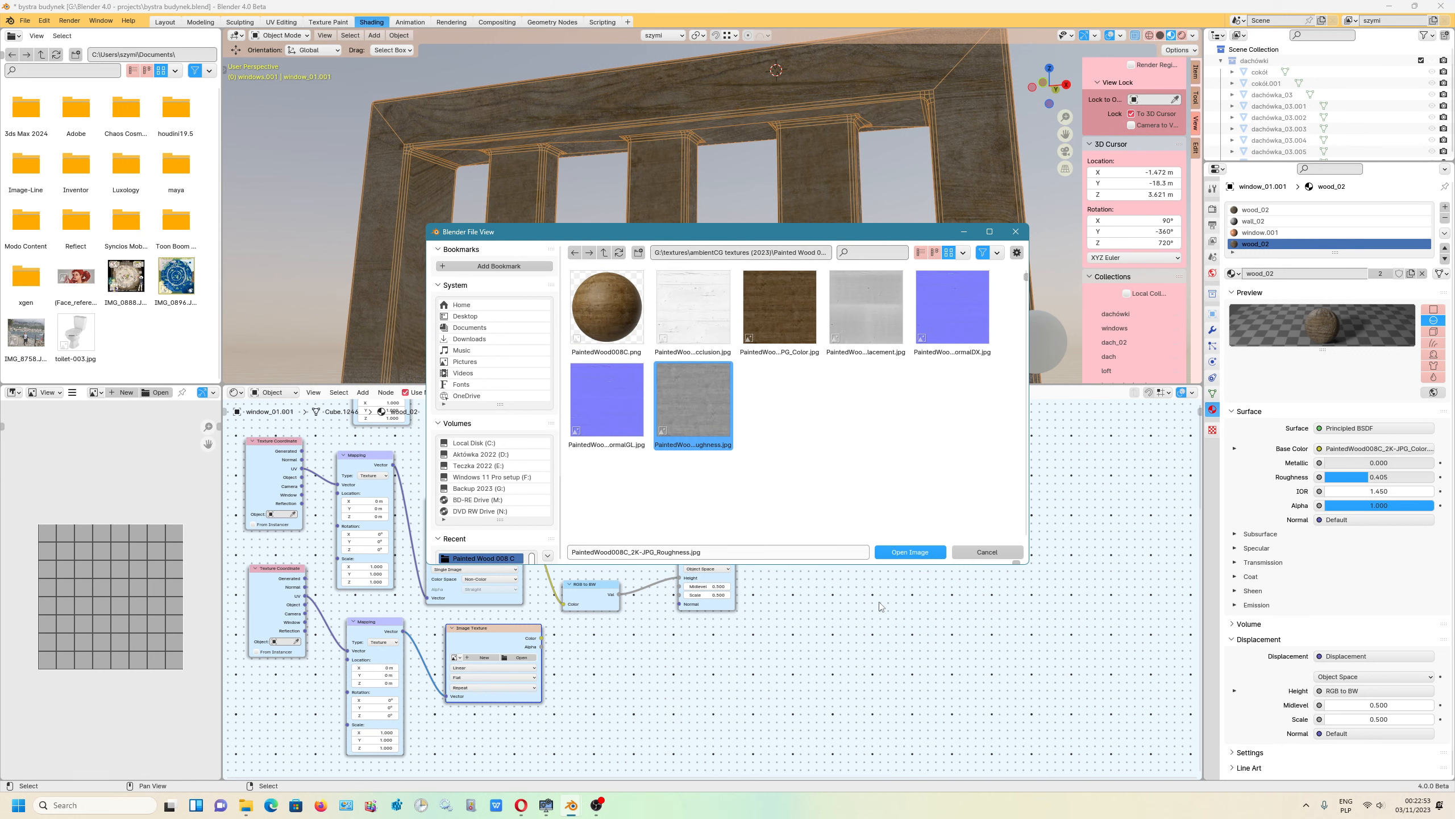
left_click(910, 551)
left_click(512, 708)
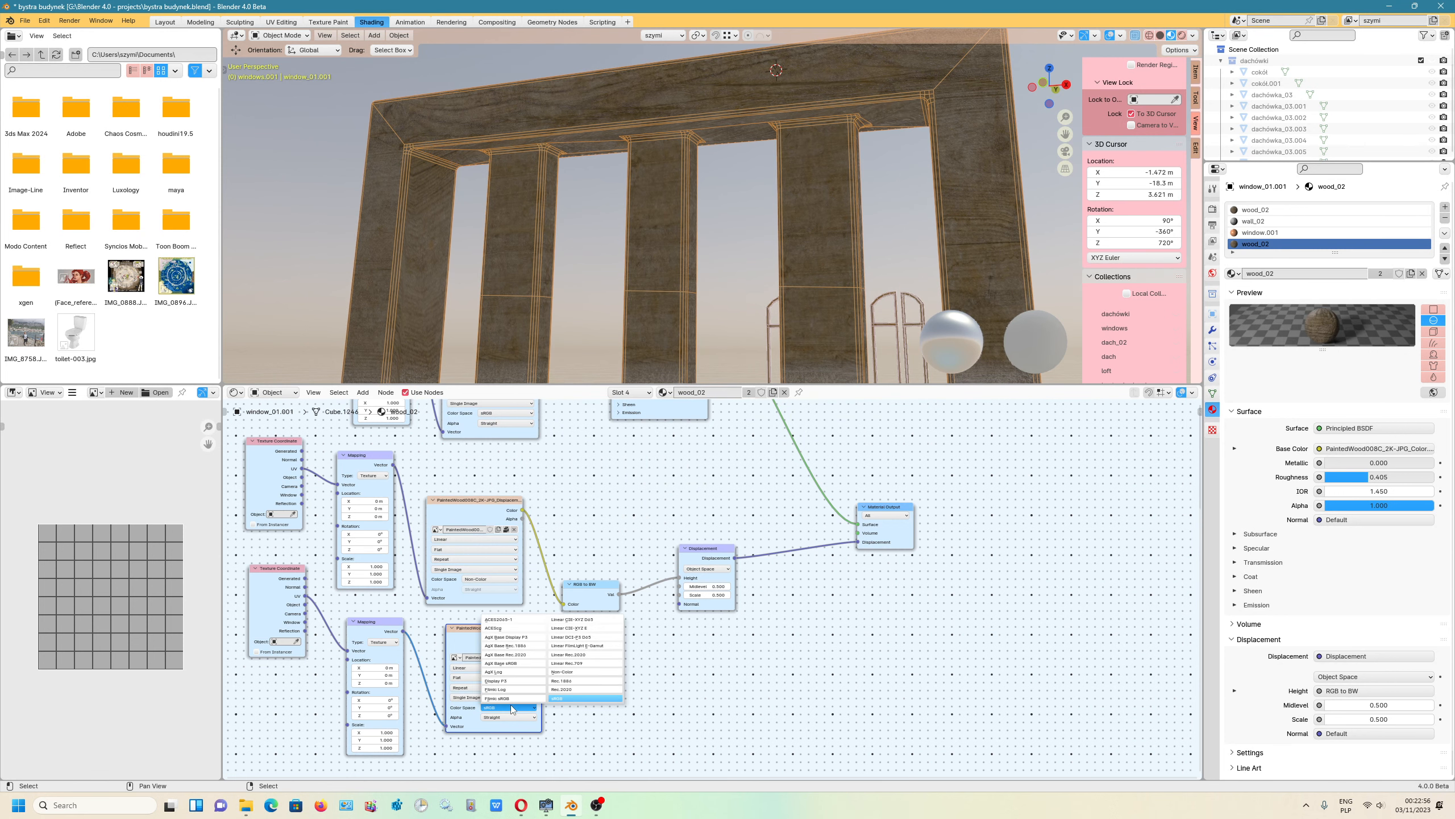
left_click(564, 671)
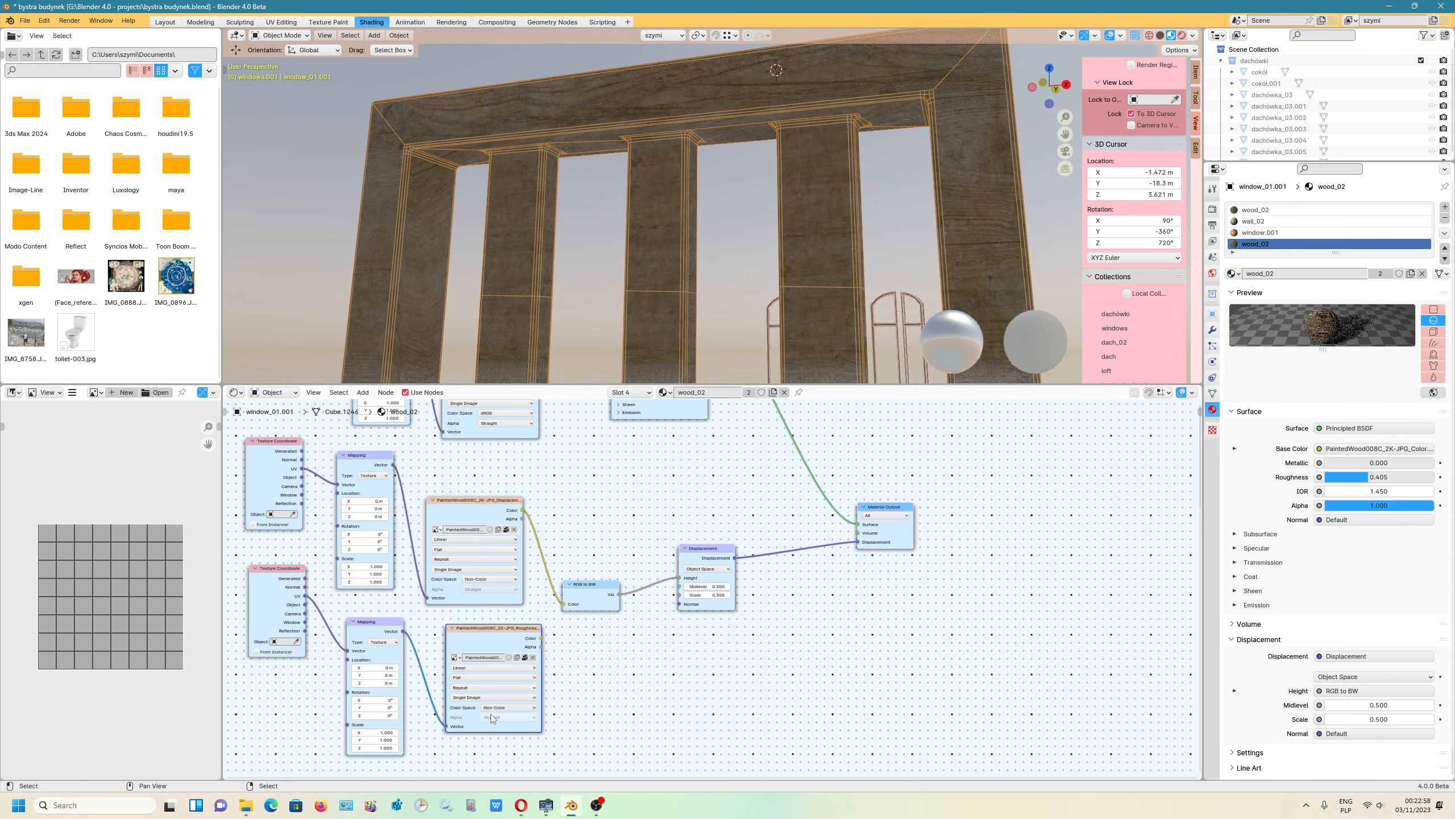
Step: Add an RGB to BW node beside the roughness texture and connect the texture's Color output to it
middle_click_drag(493, 707, 456, 690)
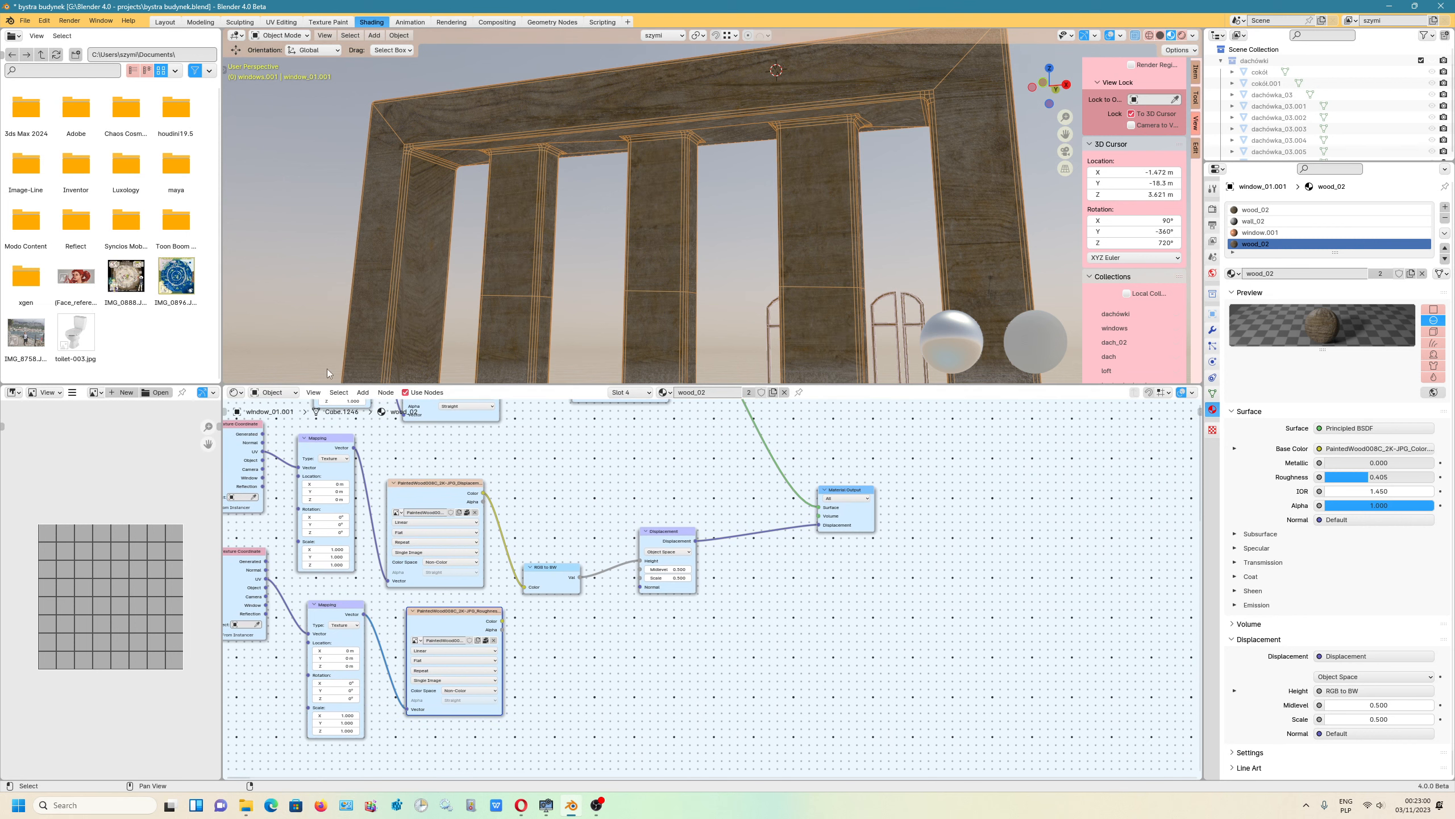
left_click(363, 393)
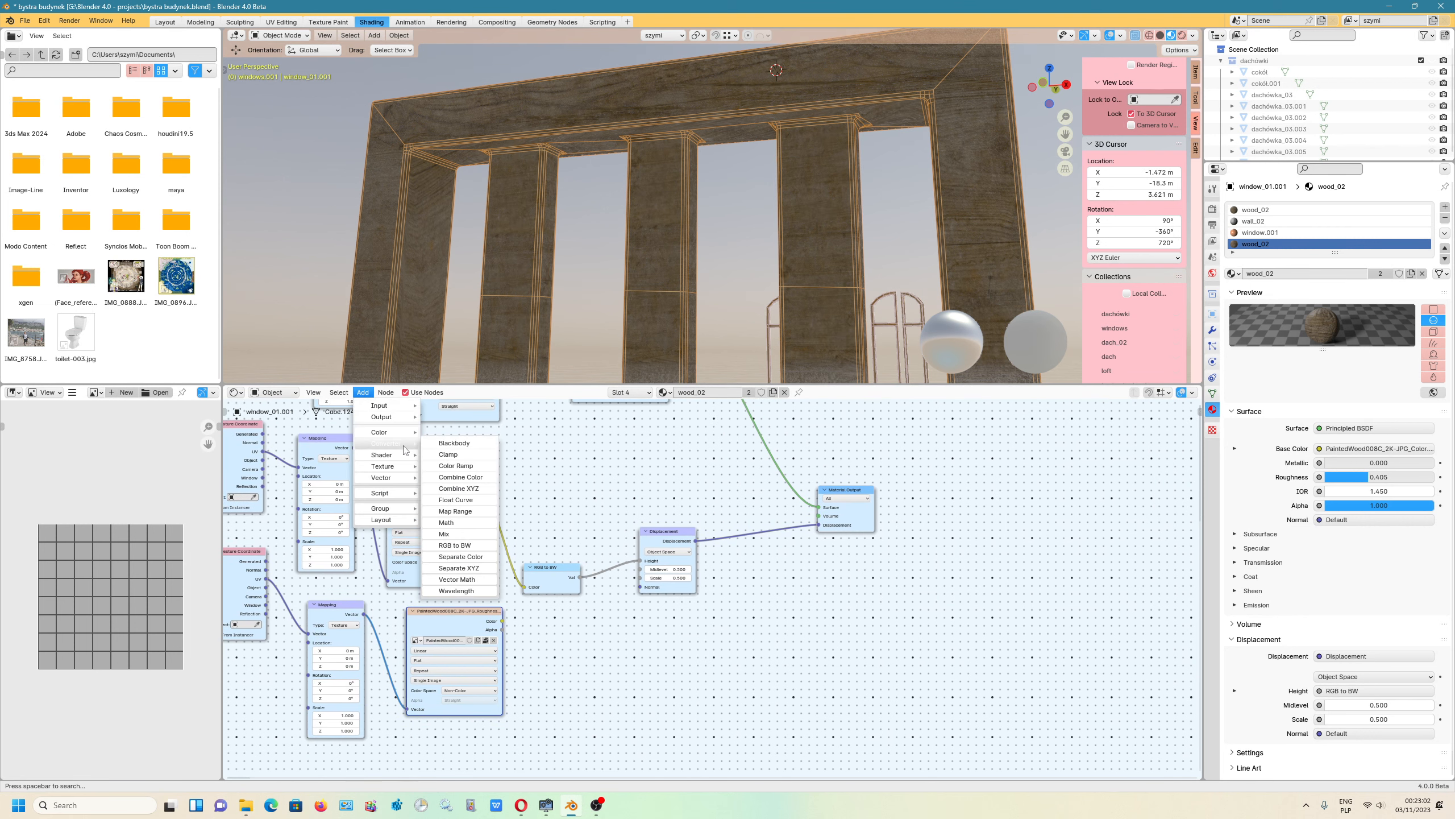
mouse_move(389, 444)
left_click(474, 550)
left_click(573, 662)
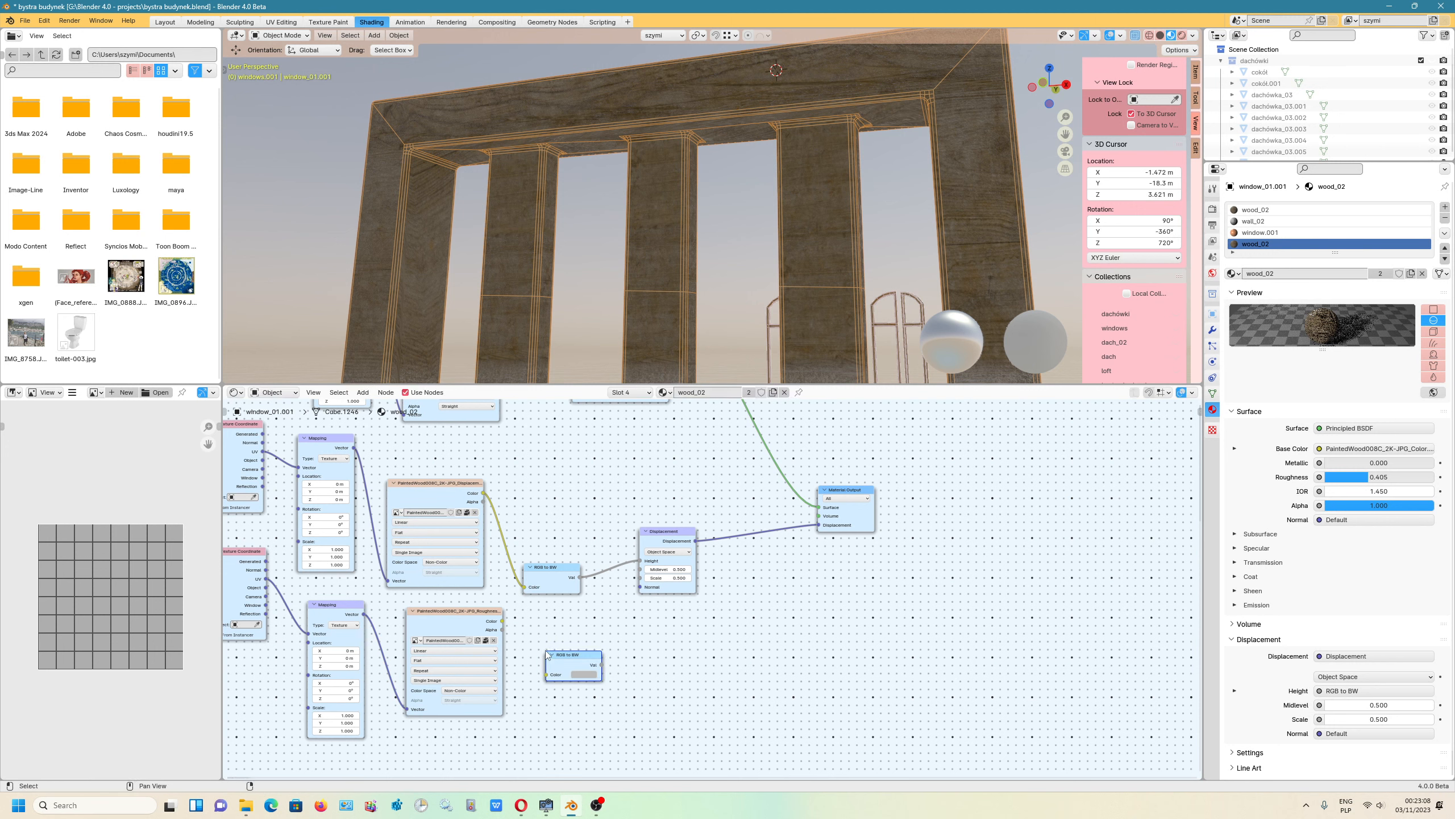
left_click_drag(503, 621, 546, 674)
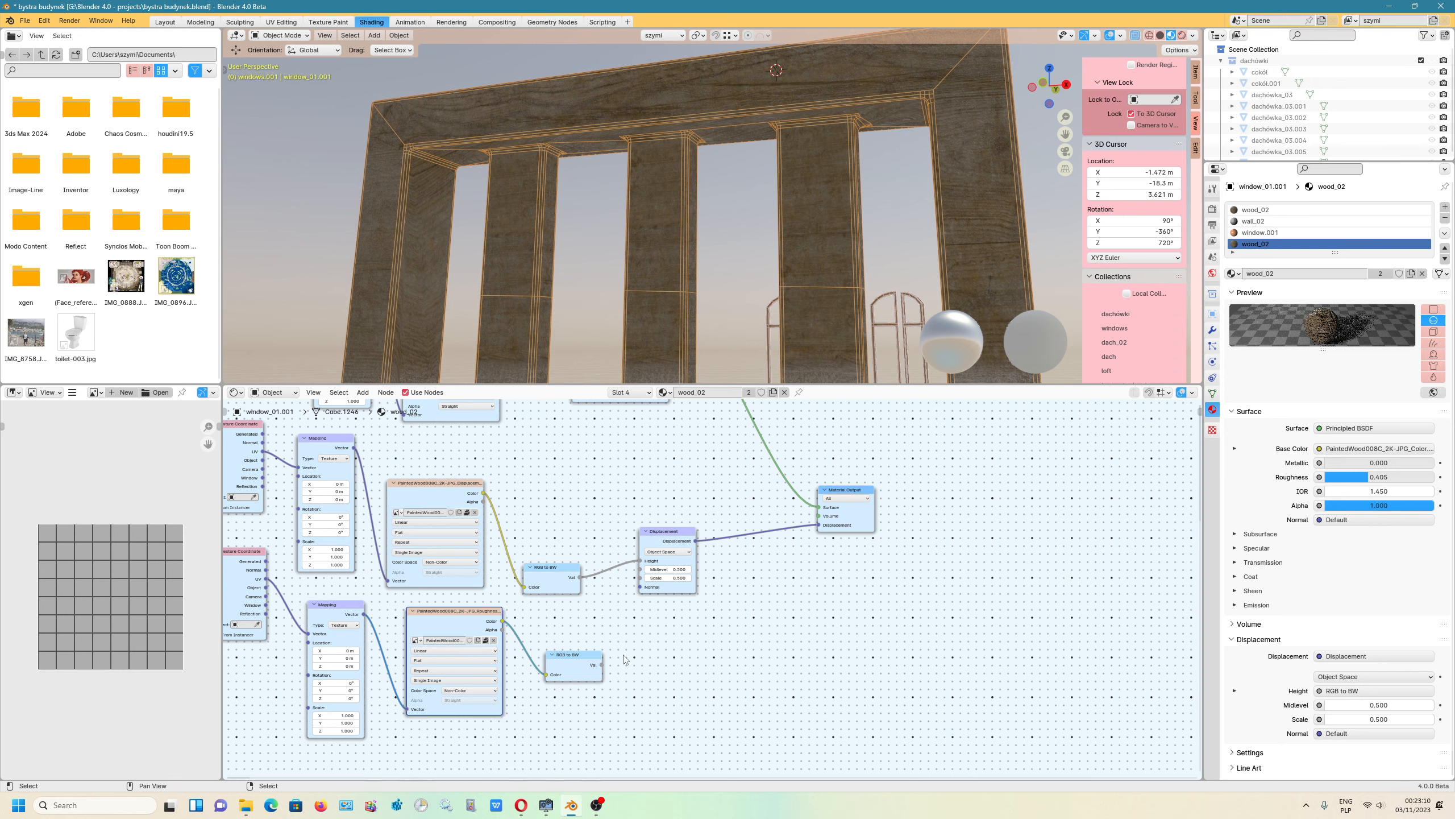
Step: Reposition the Principled BSDF closer to the Material Output and connect the roughness branch's RGB to BW value to its Roughness input
middle_click_drag(652, 625, 609, 654)
middle_click_drag(567, 438, 591, 508)
scroll(591, 508, "down", 1)
left_click_drag(582, 421, 631, 496)
scroll(592, 602, "up", 1)
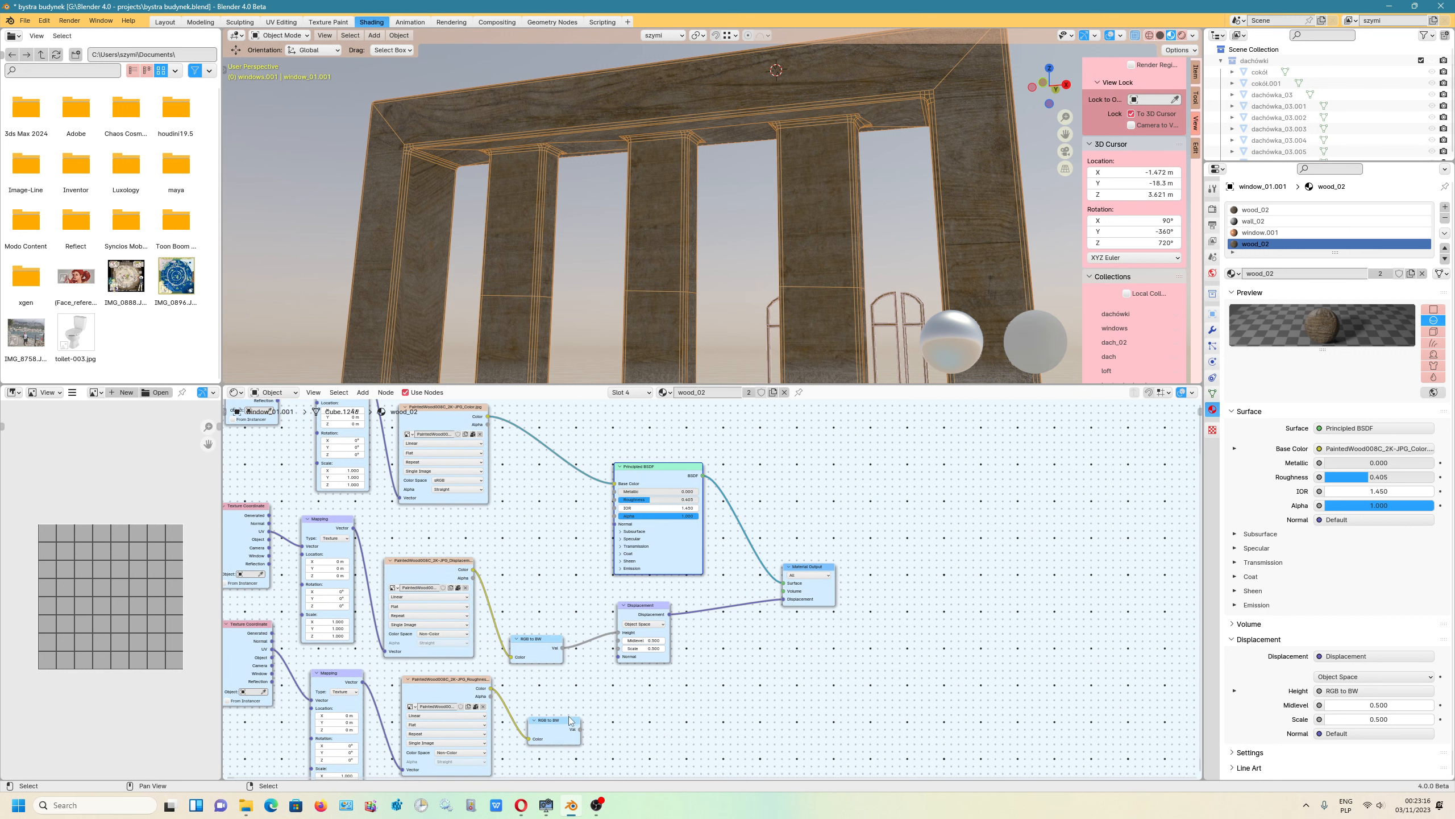
left_click_drag(580, 728, 615, 499)
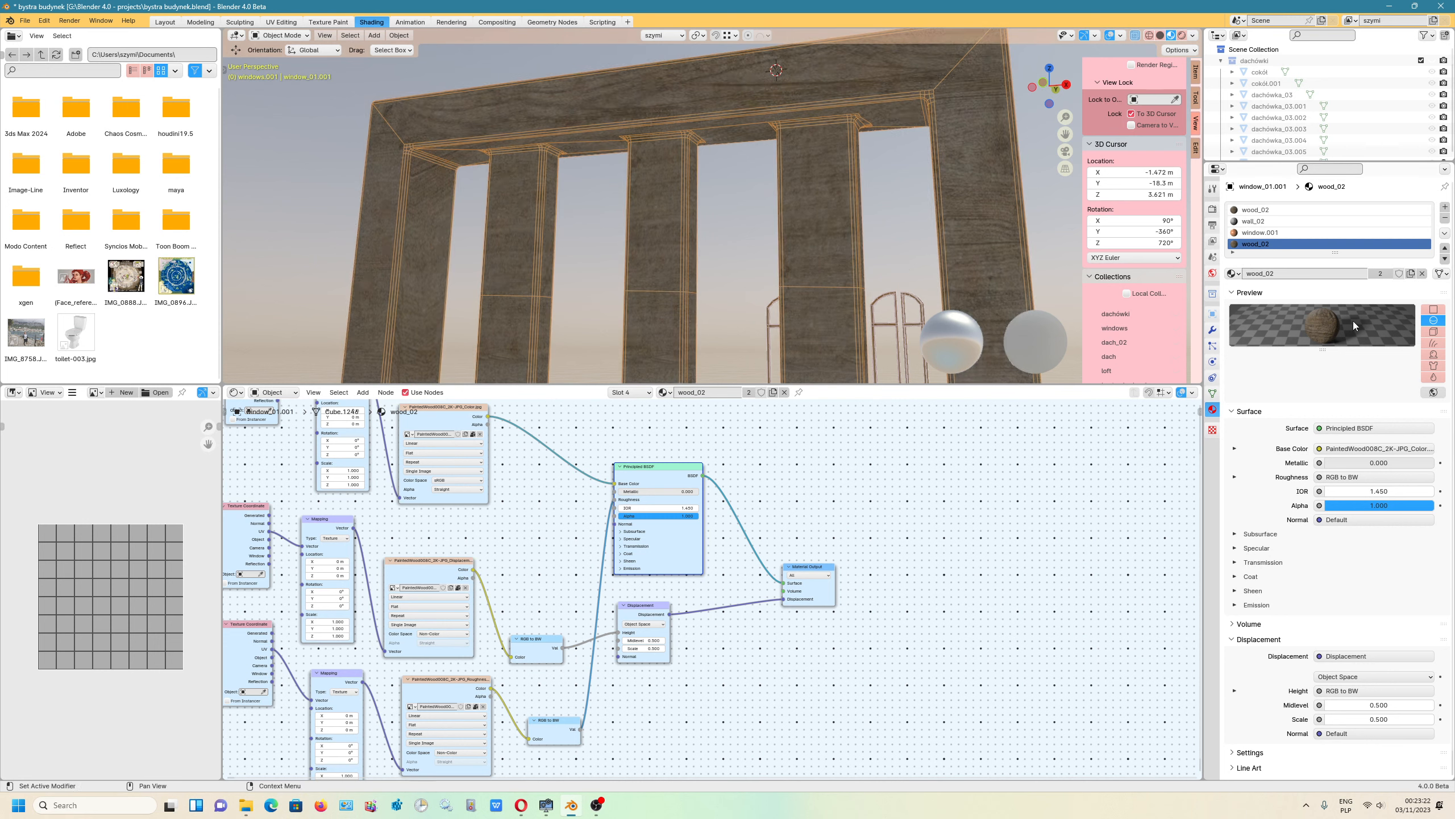
Step: Switch the 3D viewport to Rendered shading and set the Principled BSDF IOR to 3.450
mouse_move(836, 251)
middle_mouse_down()
mouse_move(855, 262)
mouse_move(852, 228)
middle_mouse_up()
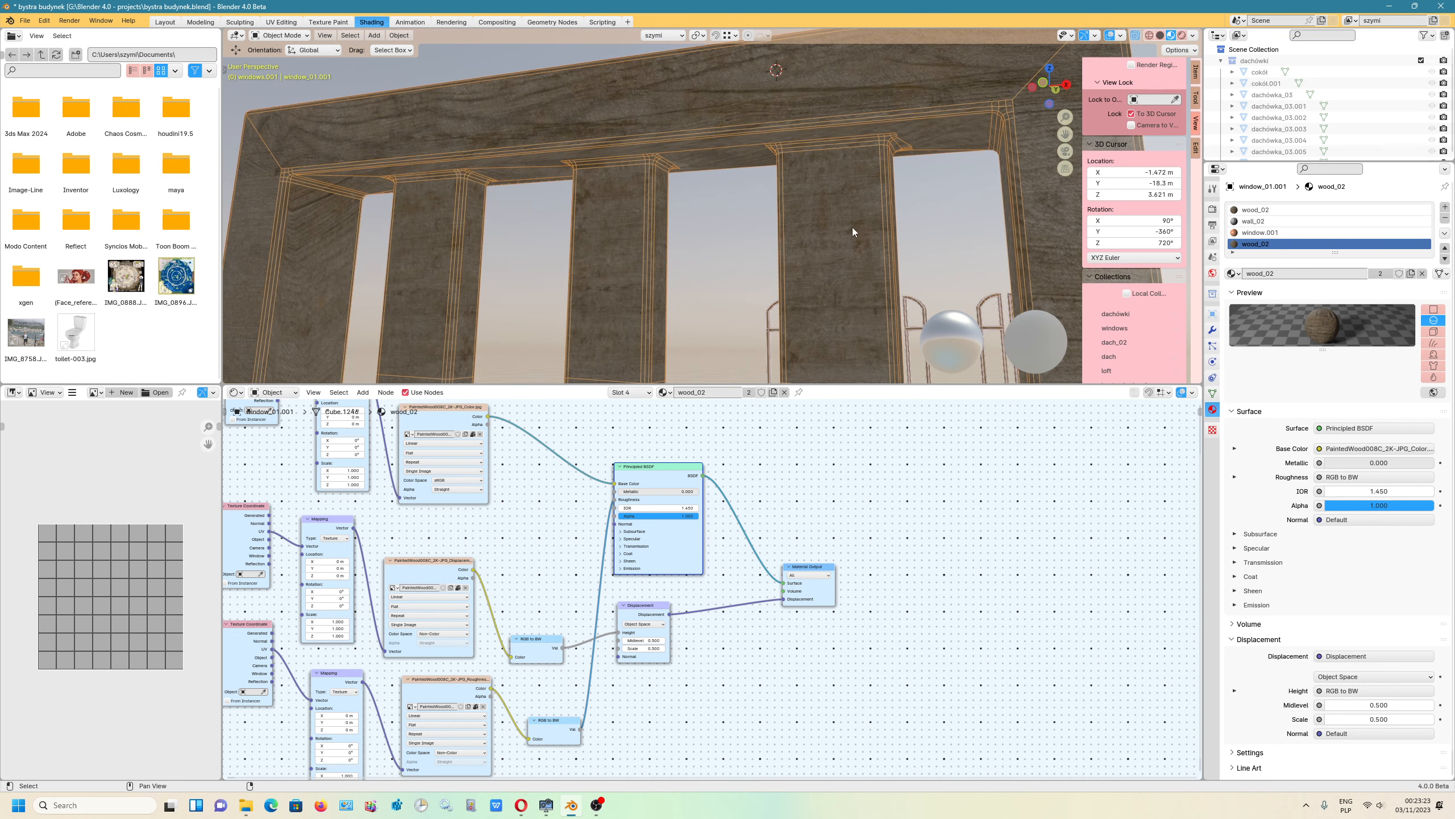
scroll(809, 224, "down", 3)
left_click(1182, 36)
scroll(821, 434, "up", 3)
left_click_drag(614, 527, 659, 527)
Step: Inspect the whole window frames in the rendered view and return the viewport to Material Preview shading
scroll(848, 229, "down", 6)
mouse_move(945, 218)
middle_mouse_down()
mouse_move(973, 228)
mouse_move(967, 206)
middle_mouse_up()
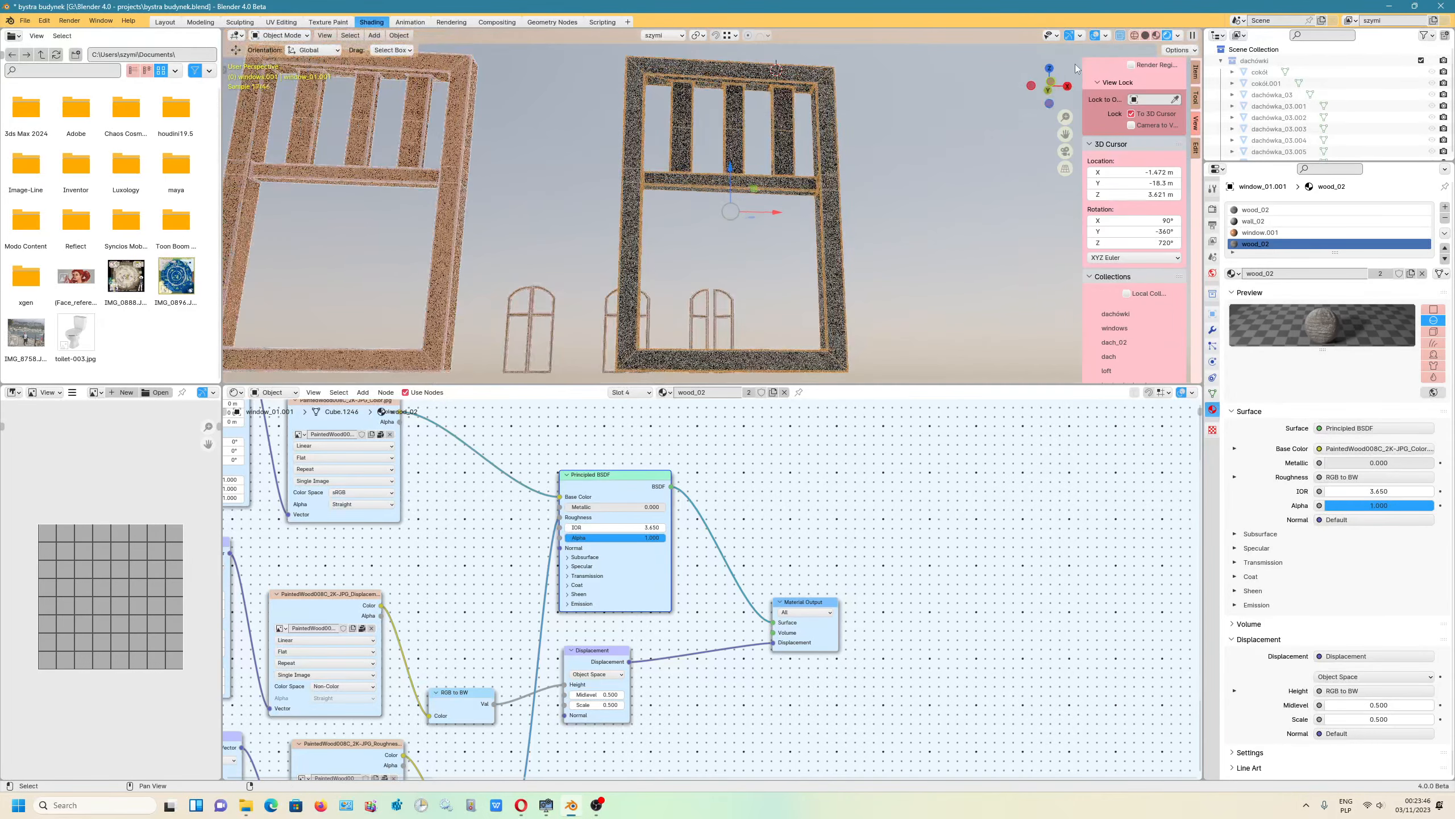
left_click(1157, 36)
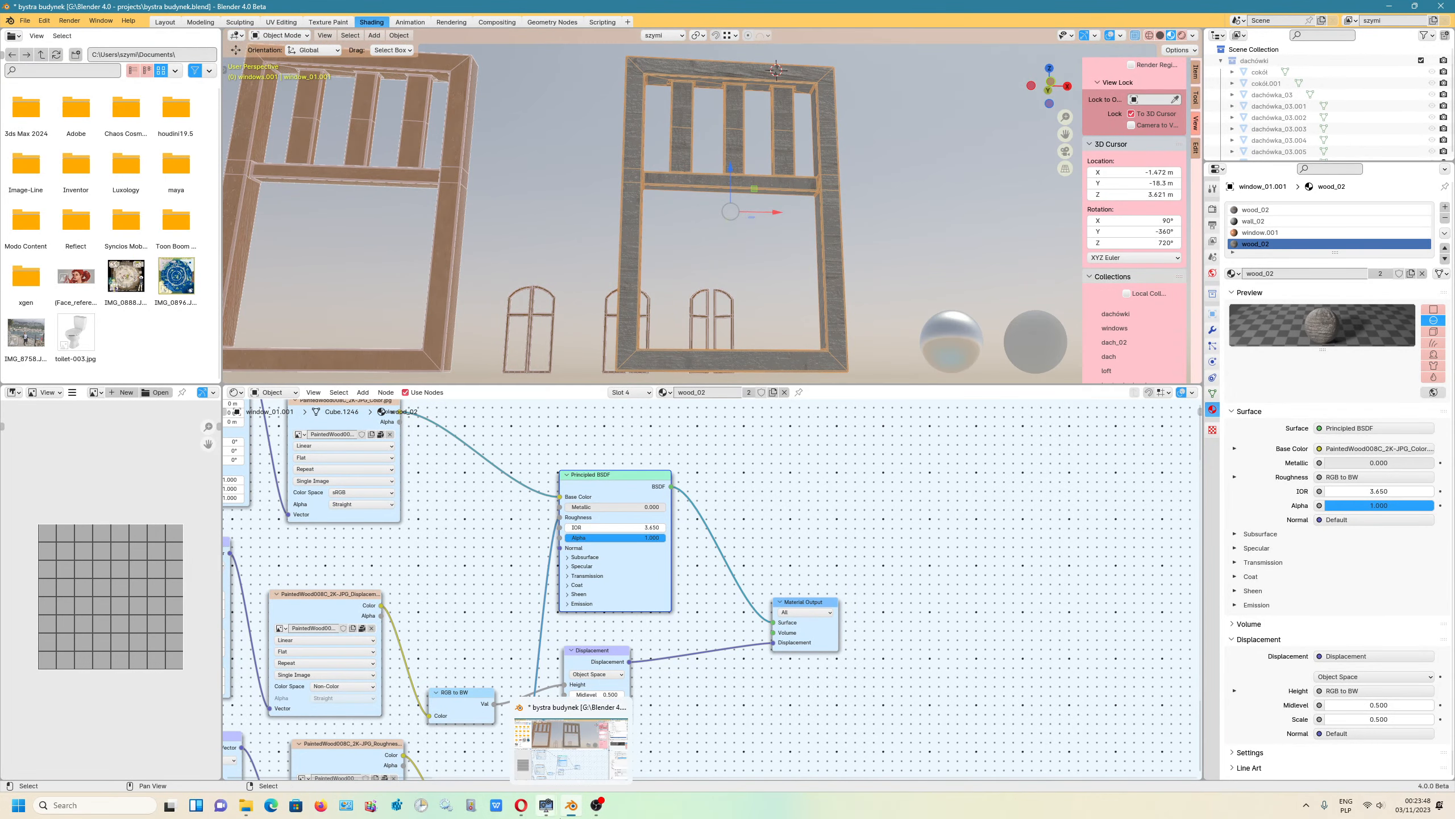
Step: Bring up the OBS window and the System Information window, and display the GPU usage graphs
left_click(597, 805)
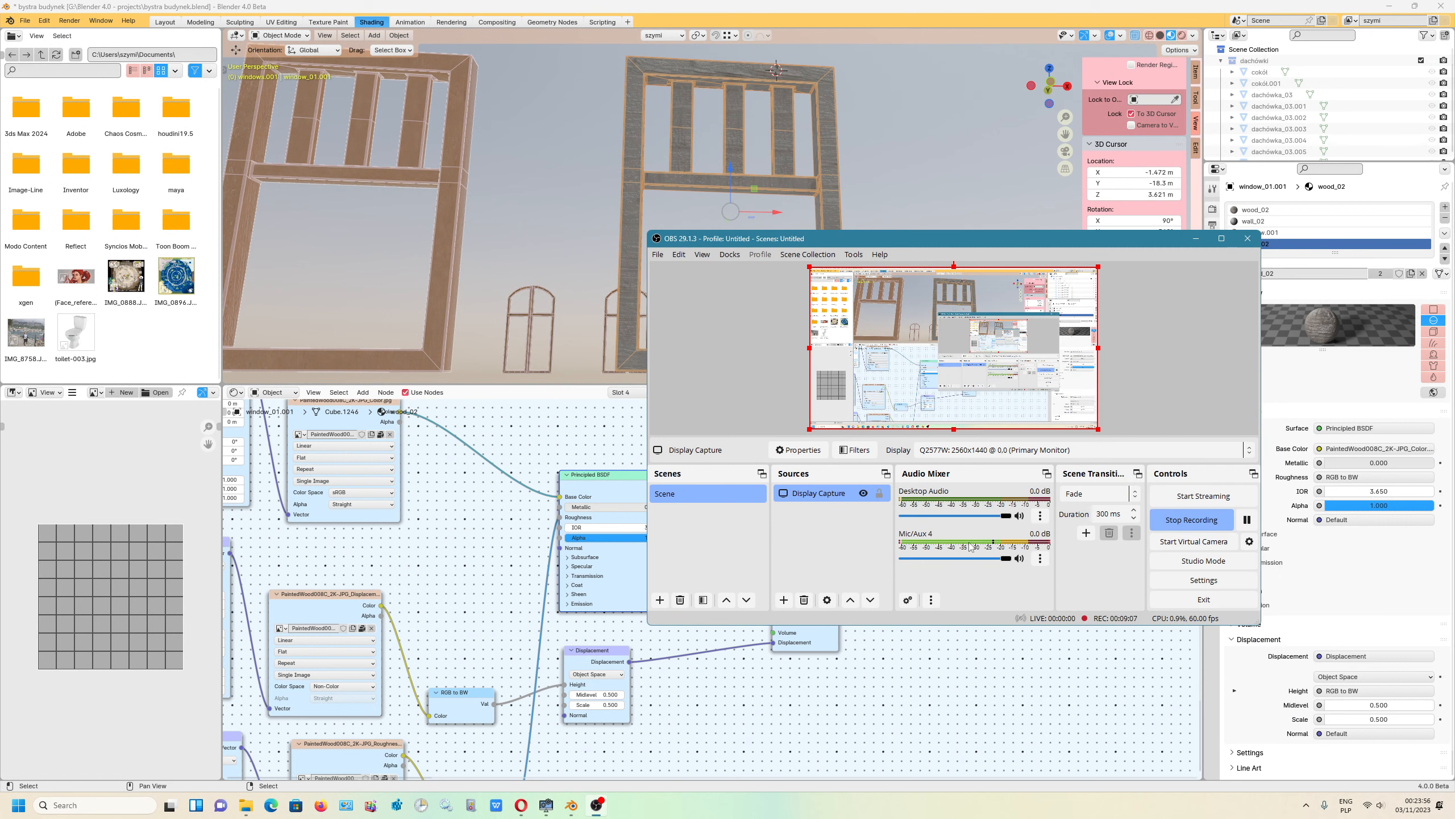
left_click(547, 805)
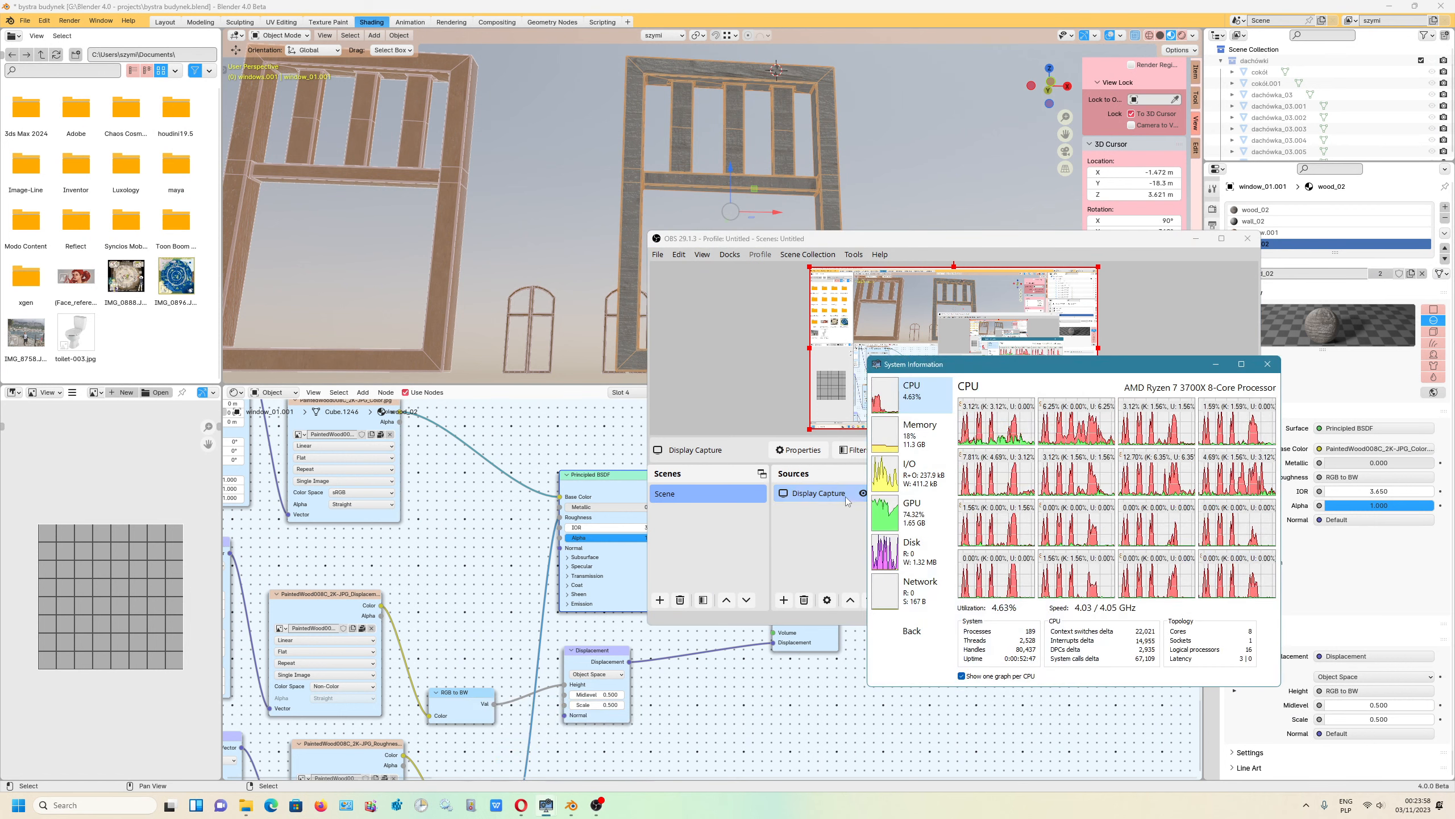
left_click(911, 519)
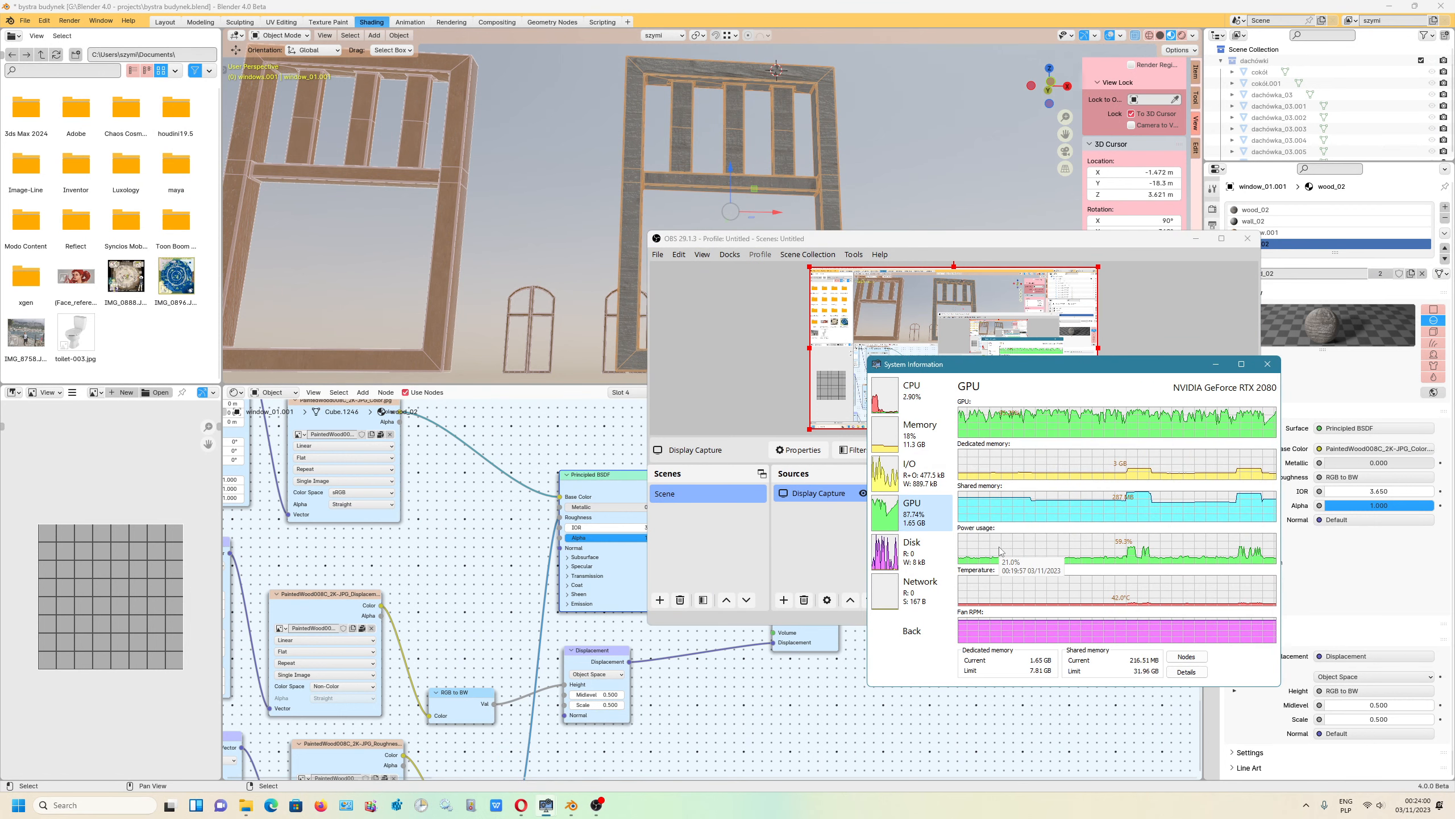
Step: Check the graphics card's clocks and temperature in MSI Afterburner, put the monitoring windows away and return to Blender
left_click(1306, 805)
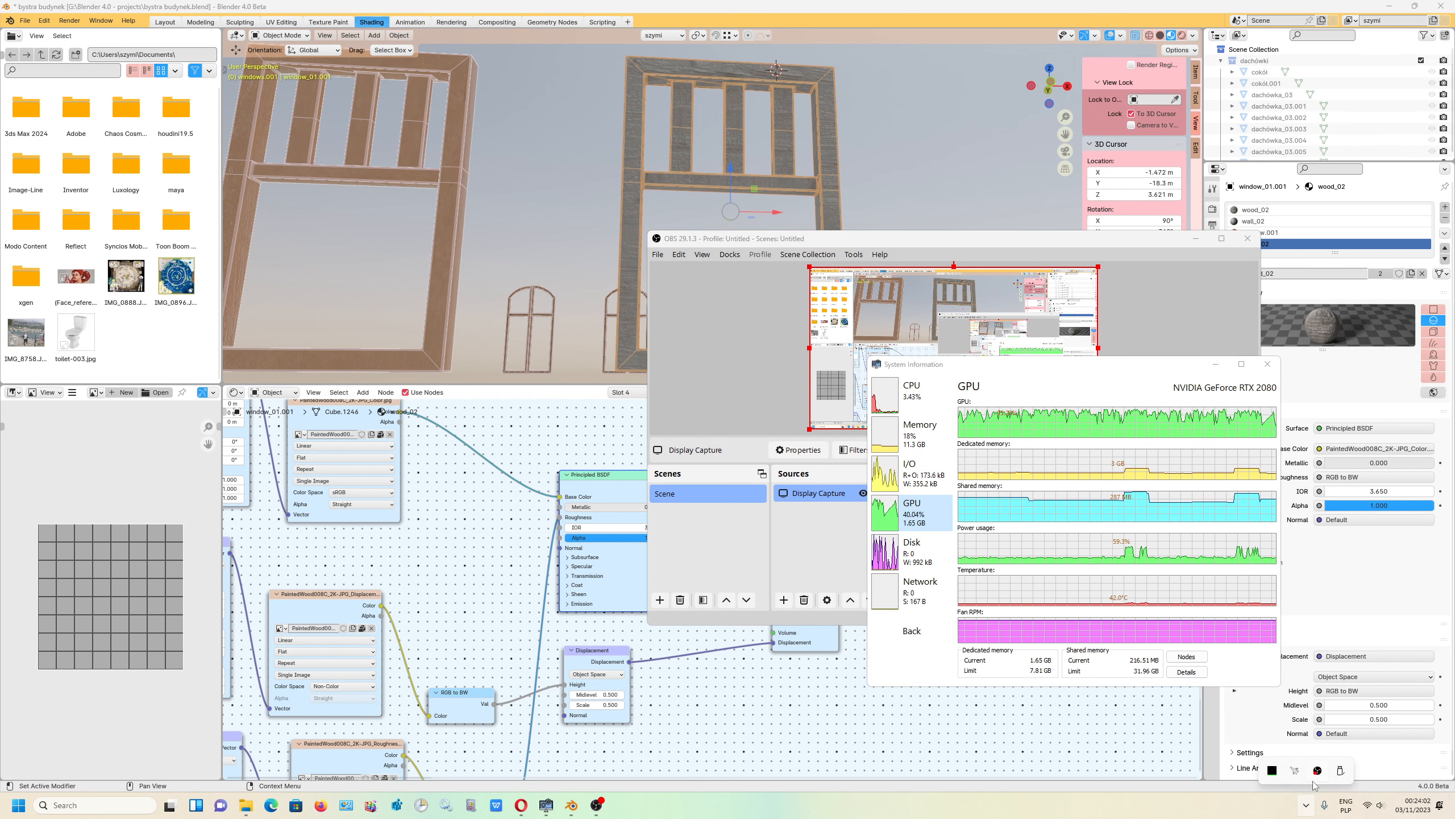
left_click(1294, 771)
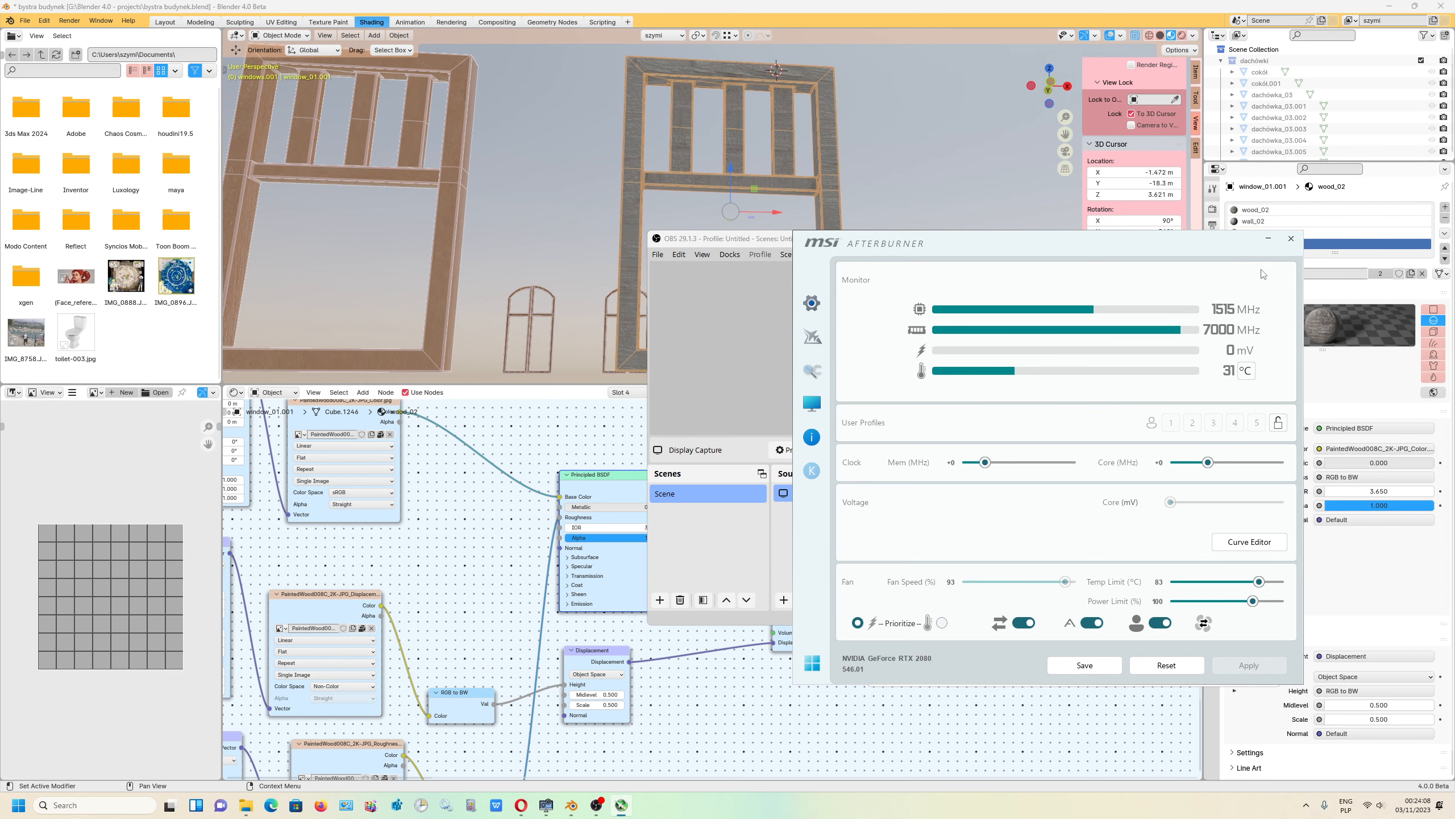
left_click(1266, 243)
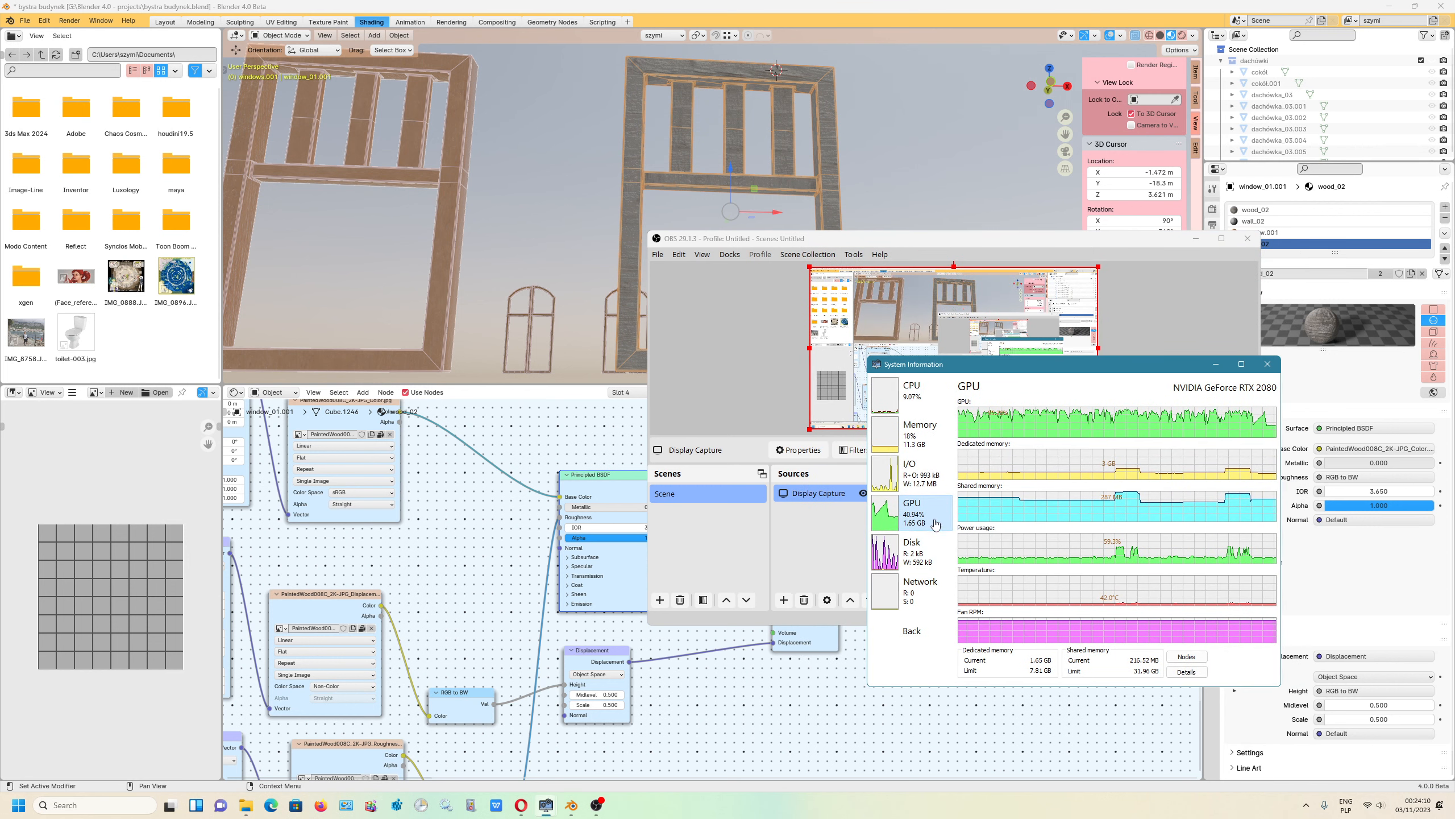
left_click(1215, 364)
left_click(820, 260)
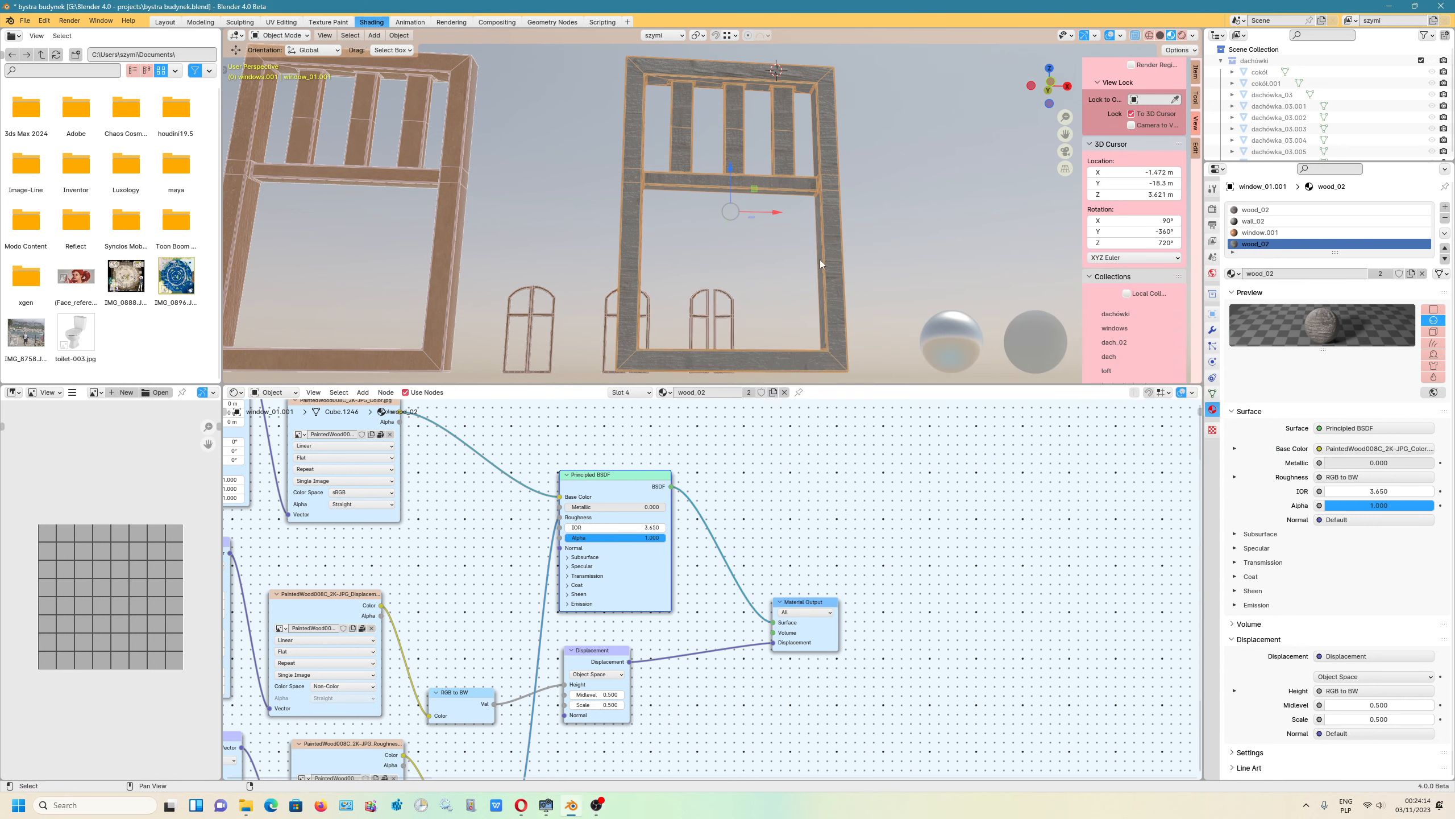
Step: Examine both window frames from the front and the complete wood_02 node tree
scroll(678, 289, "down", 1)
middle_click_drag(828, 192, 829, 242)
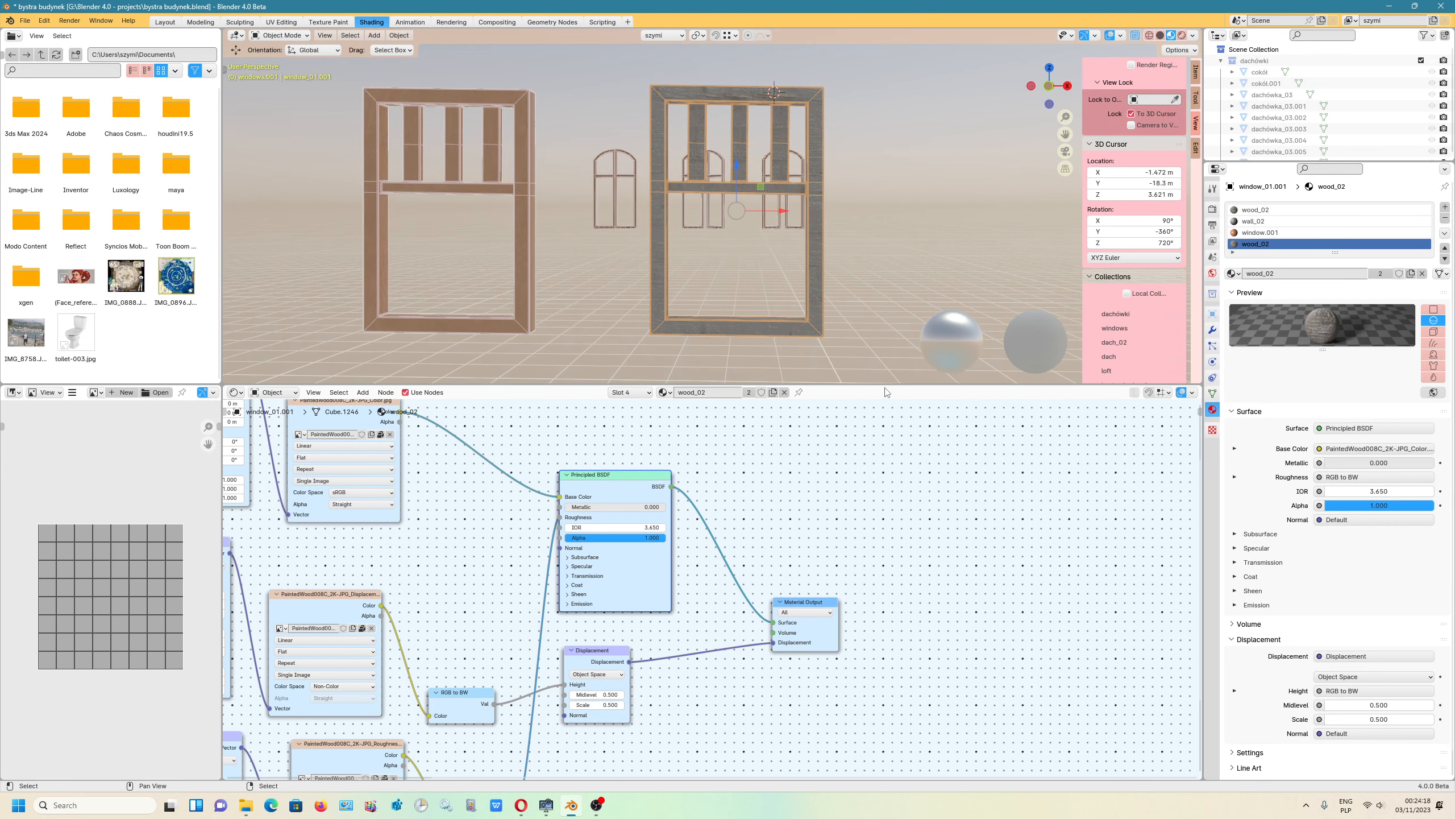
scroll(663, 544, "down", 4)
middle_click_drag(957, 500, 1104, 503)
scroll(1104, 503, "down", 2)
middle_click_drag(711, 541, 627, 557)
scroll(648, 573, "down", 1)
scroll(648, 573, "up", 1)
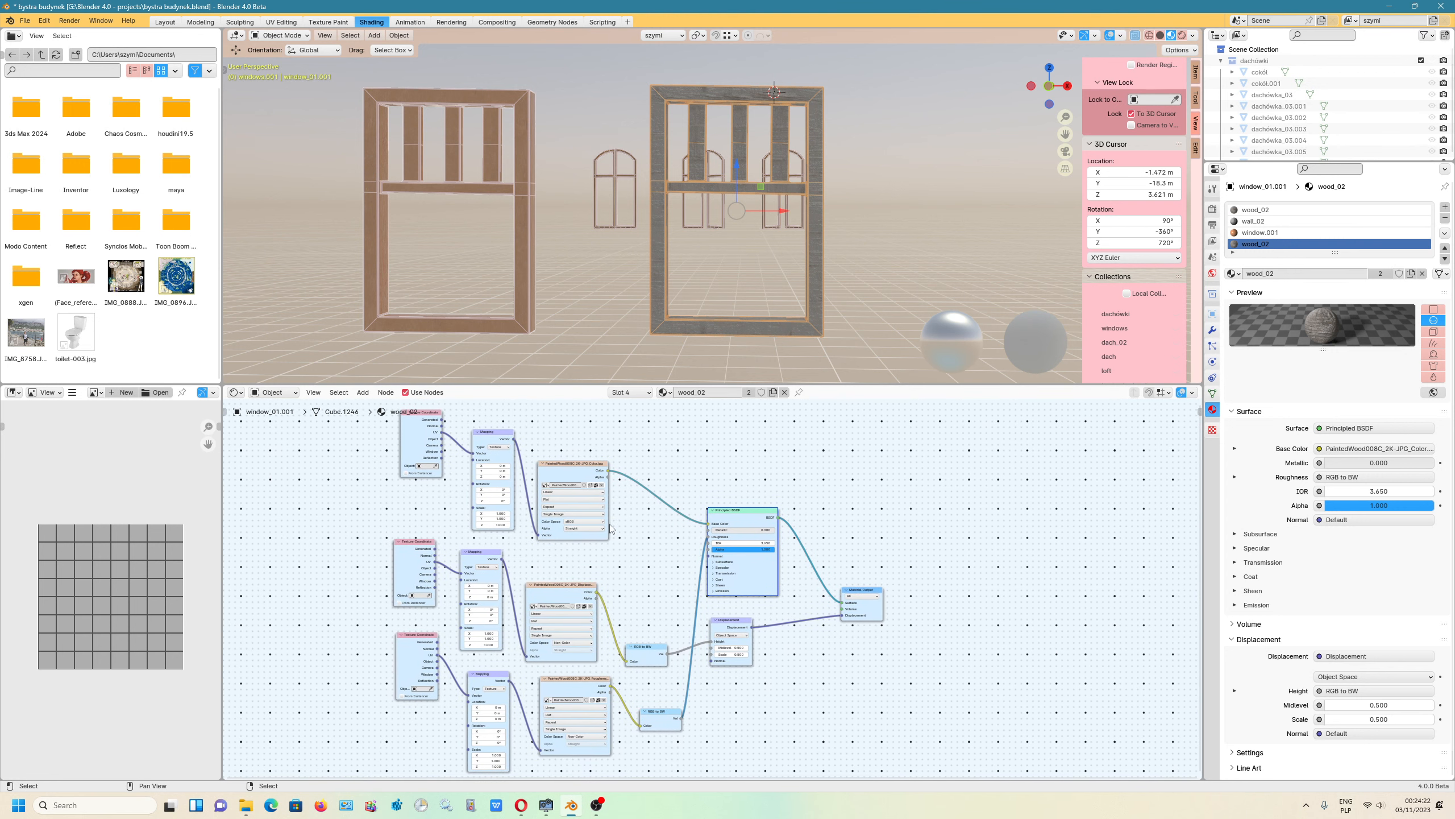
Step: Save the project file and switch to the Animation workspace
left_click(25, 20)
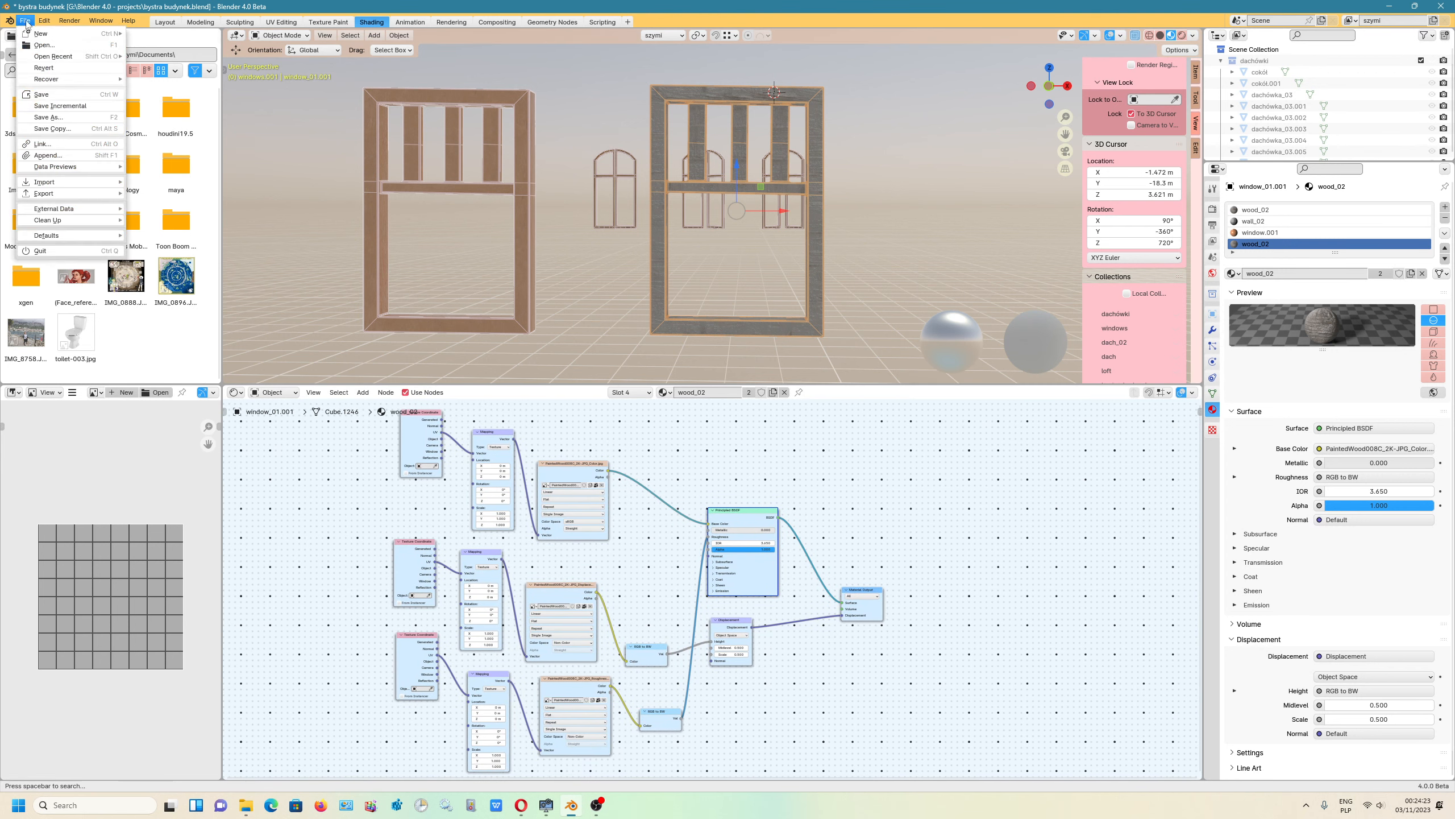
left_click(64, 98)
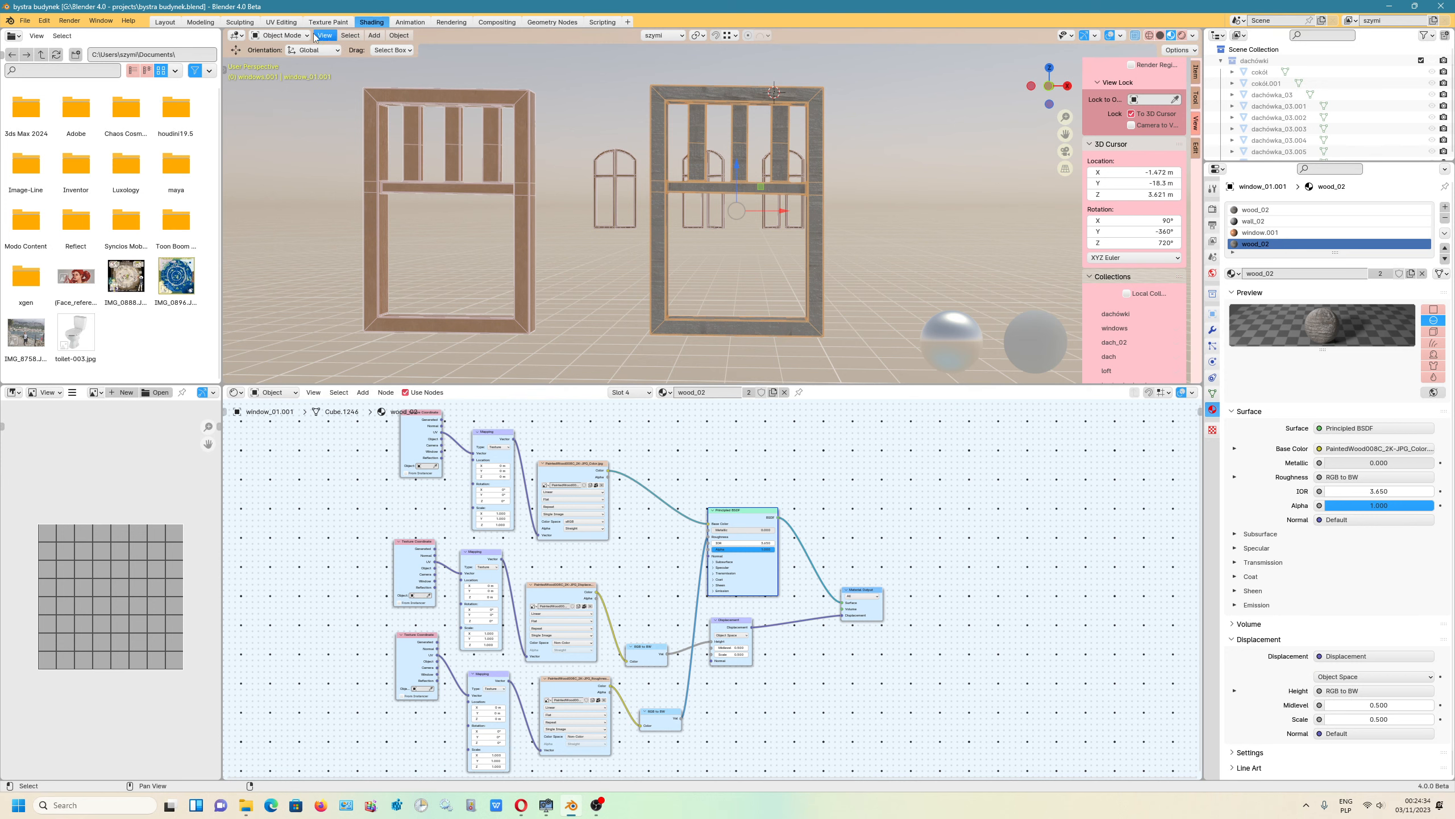
left_click(409, 23)
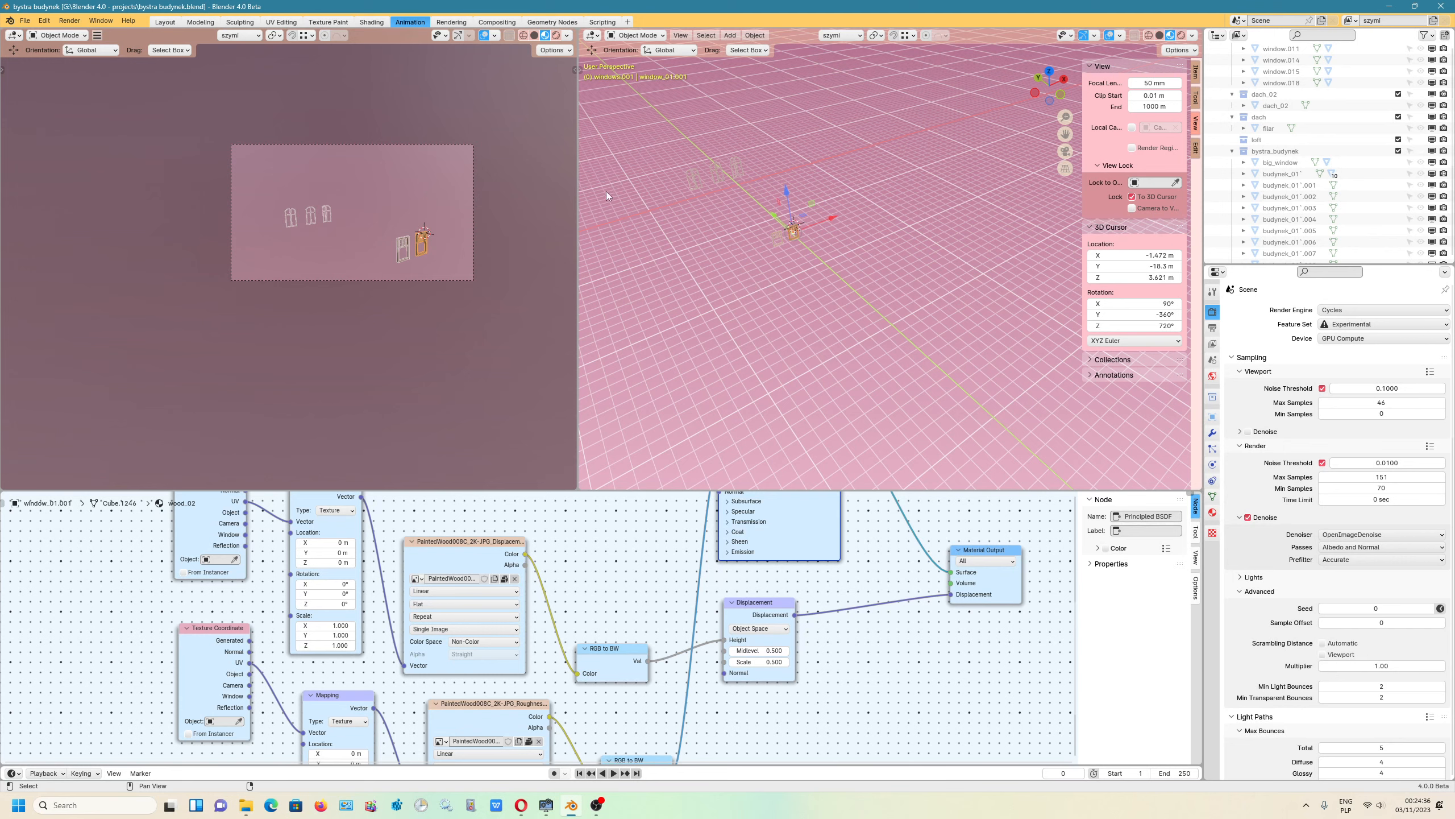
Step: Expand the viewport's collection list and make every hidden collection visible, from the dachówka_niemiecka ones through bystra_budynek, loft, dach, dach_02, windows and dachówki
middle_click_drag(817, 261, 784, 259)
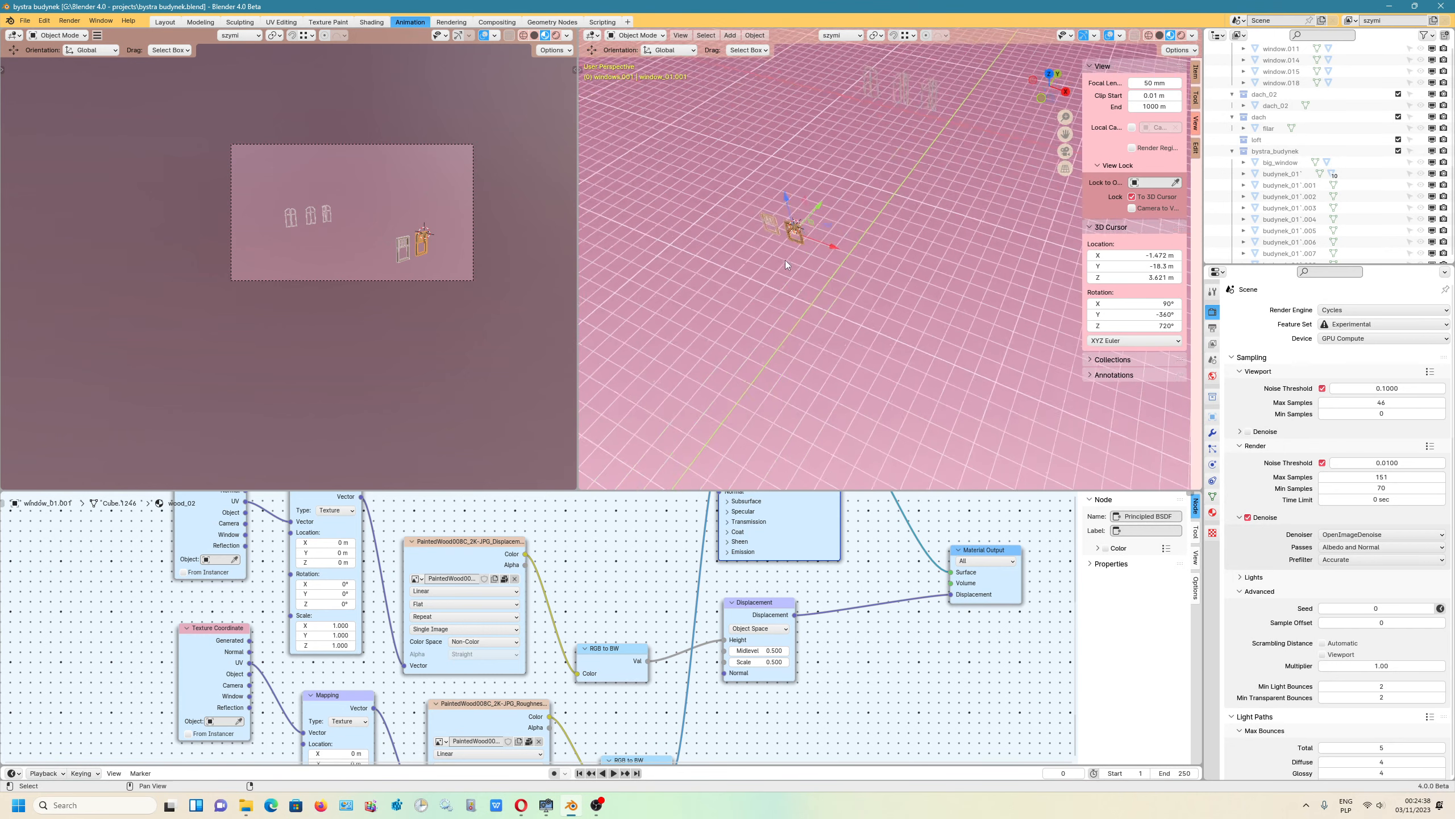
scroll(785, 258, "up", 7)
left_click(1127, 361)
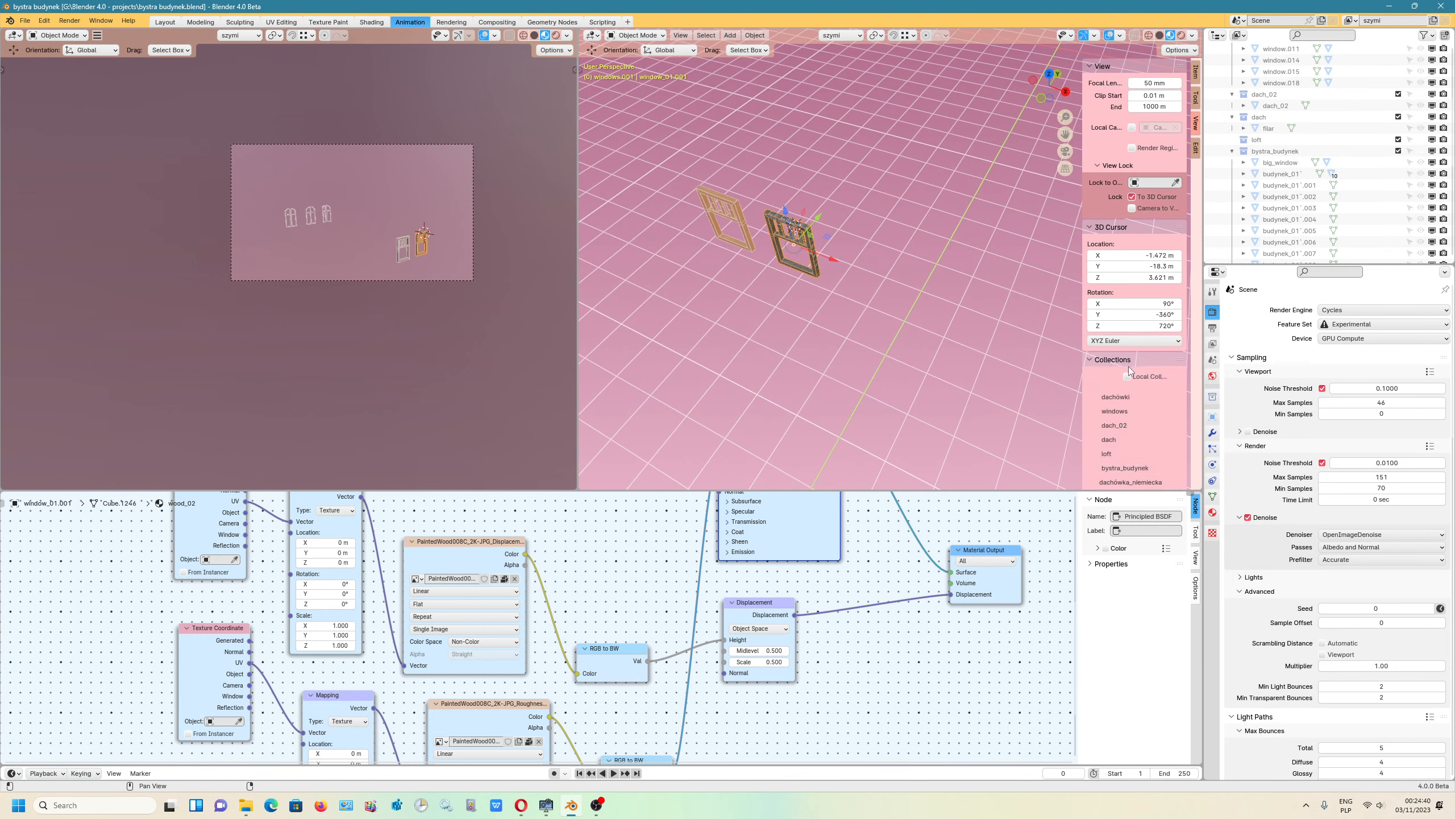
scroll(1132, 369, "down", 2)
left_click(1152, 450)
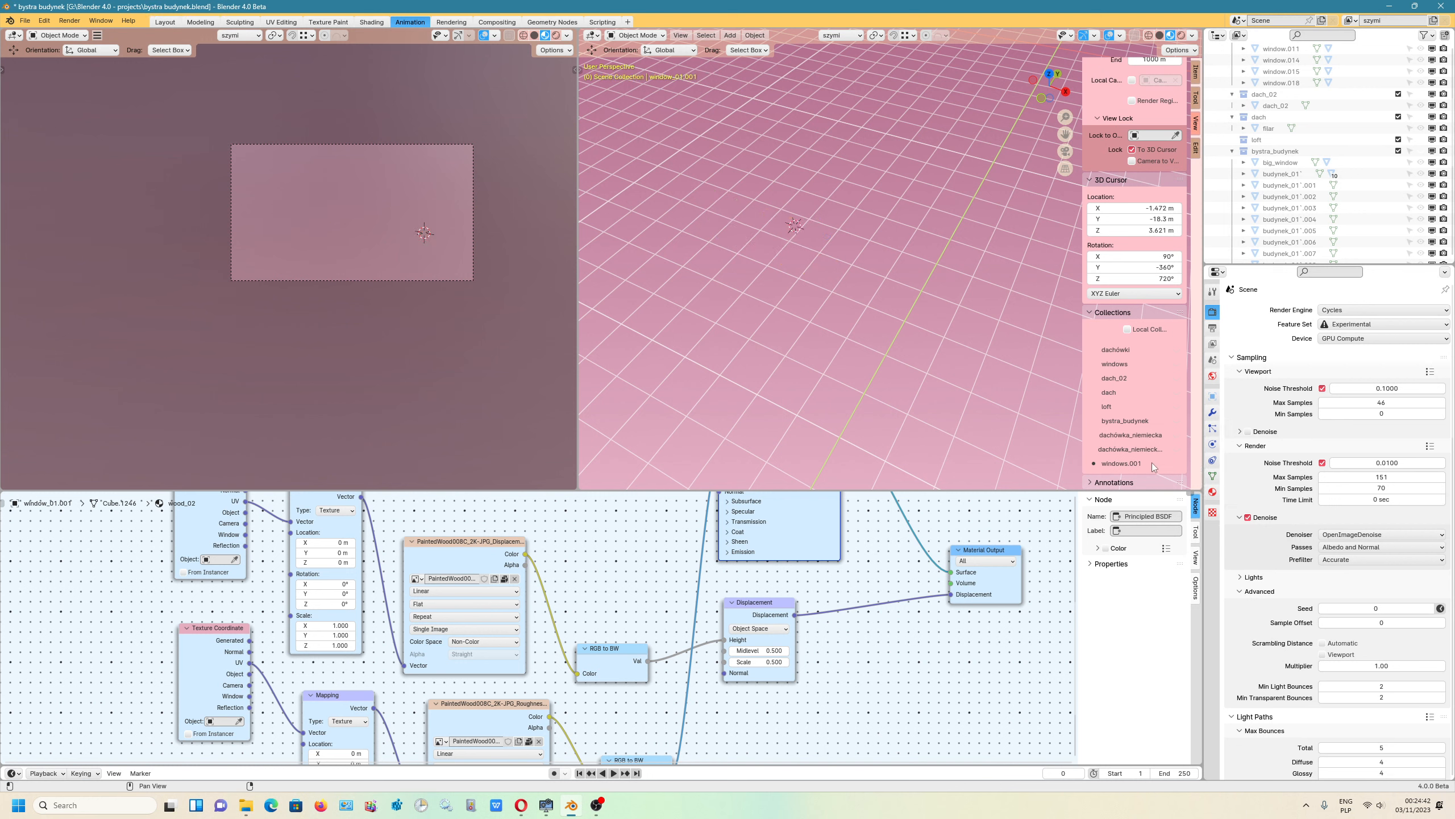
left_click(1150, 463)
left_click(1176, 449)
left_click(1176, 435)
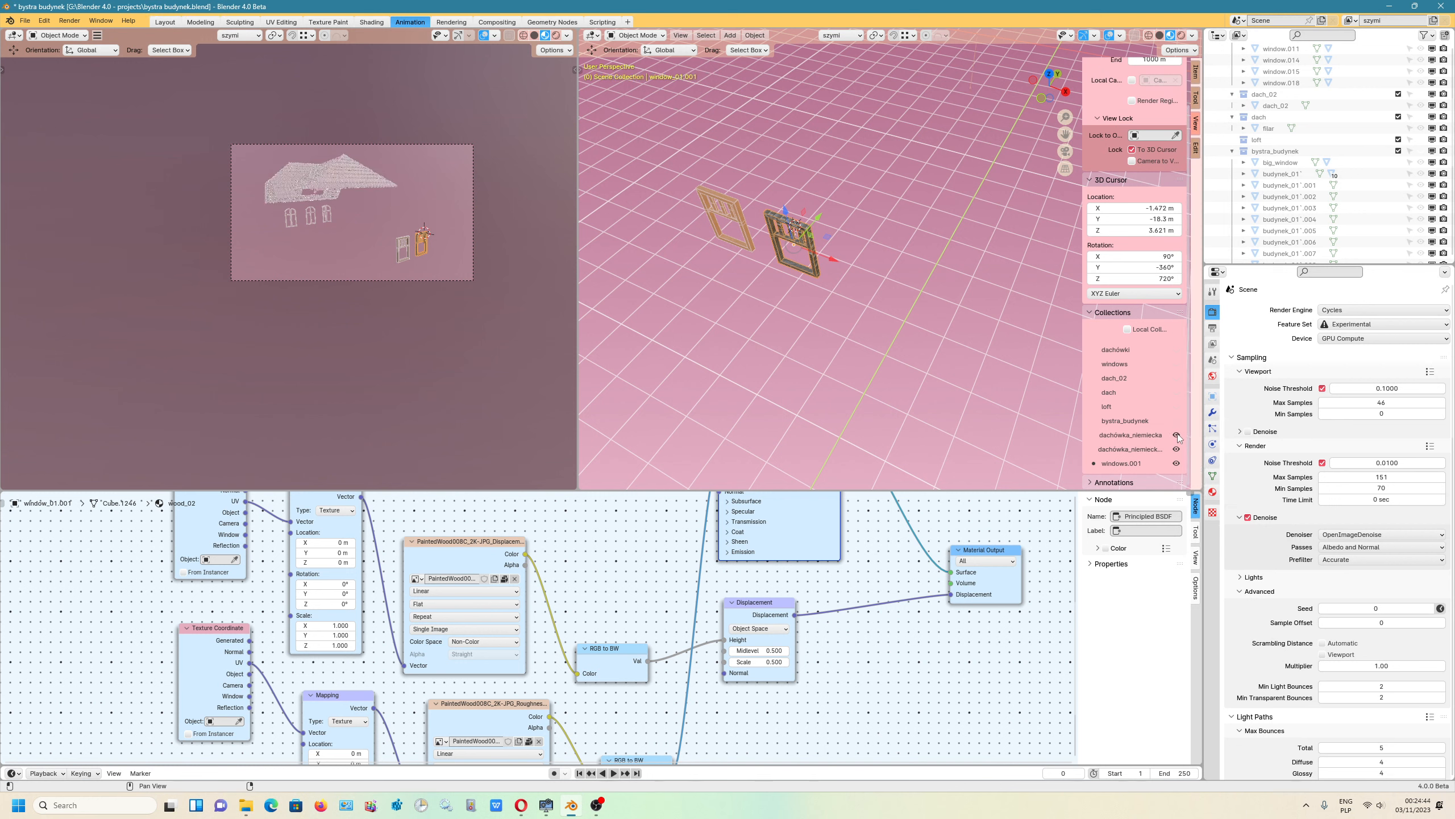
left_click(1176, 420)
left_click(1177, 406)
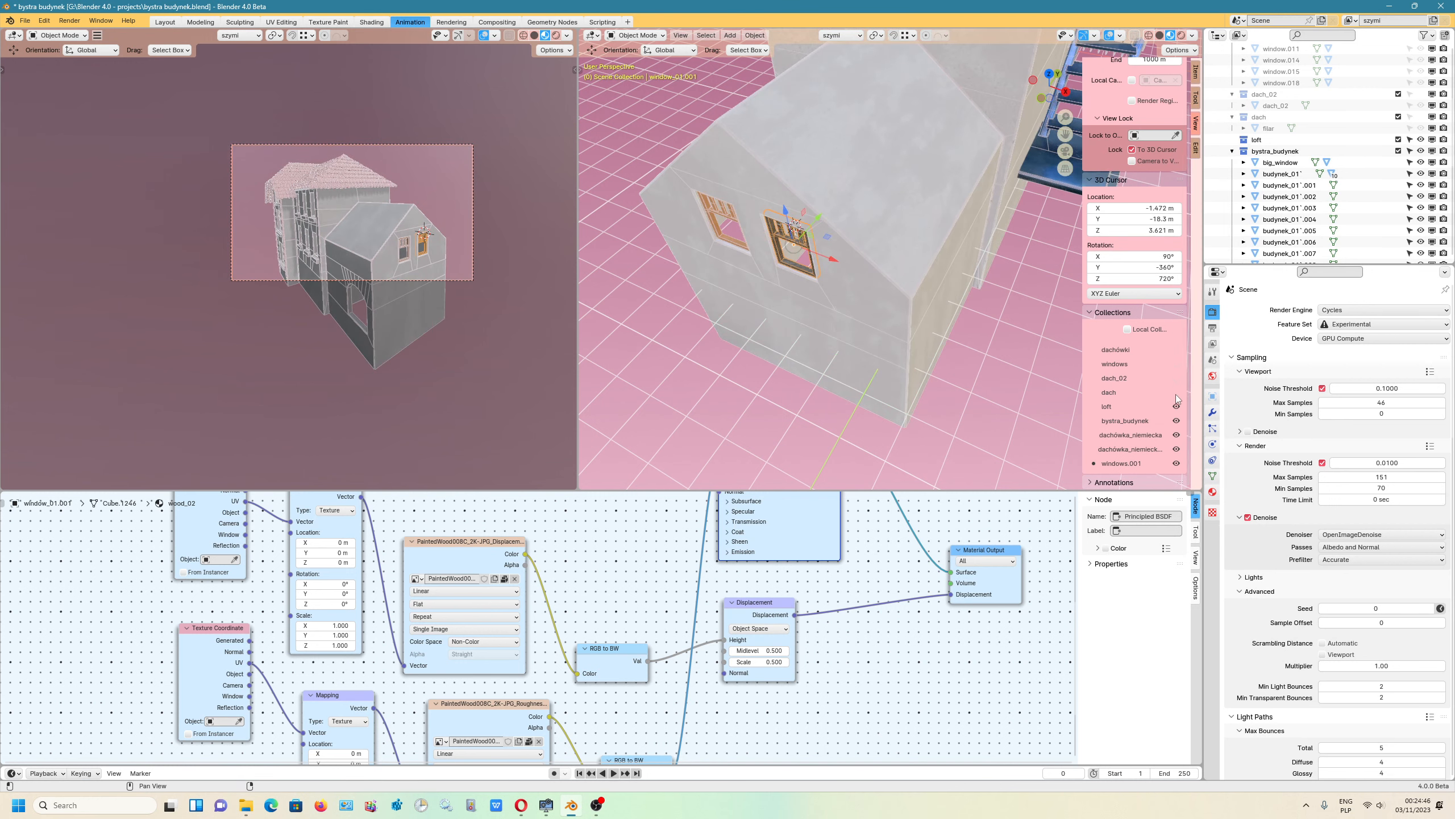
left_click(1177, 392)
left_click(1176, 378)
left_click(1176, 363)
left_click(1175, 349)
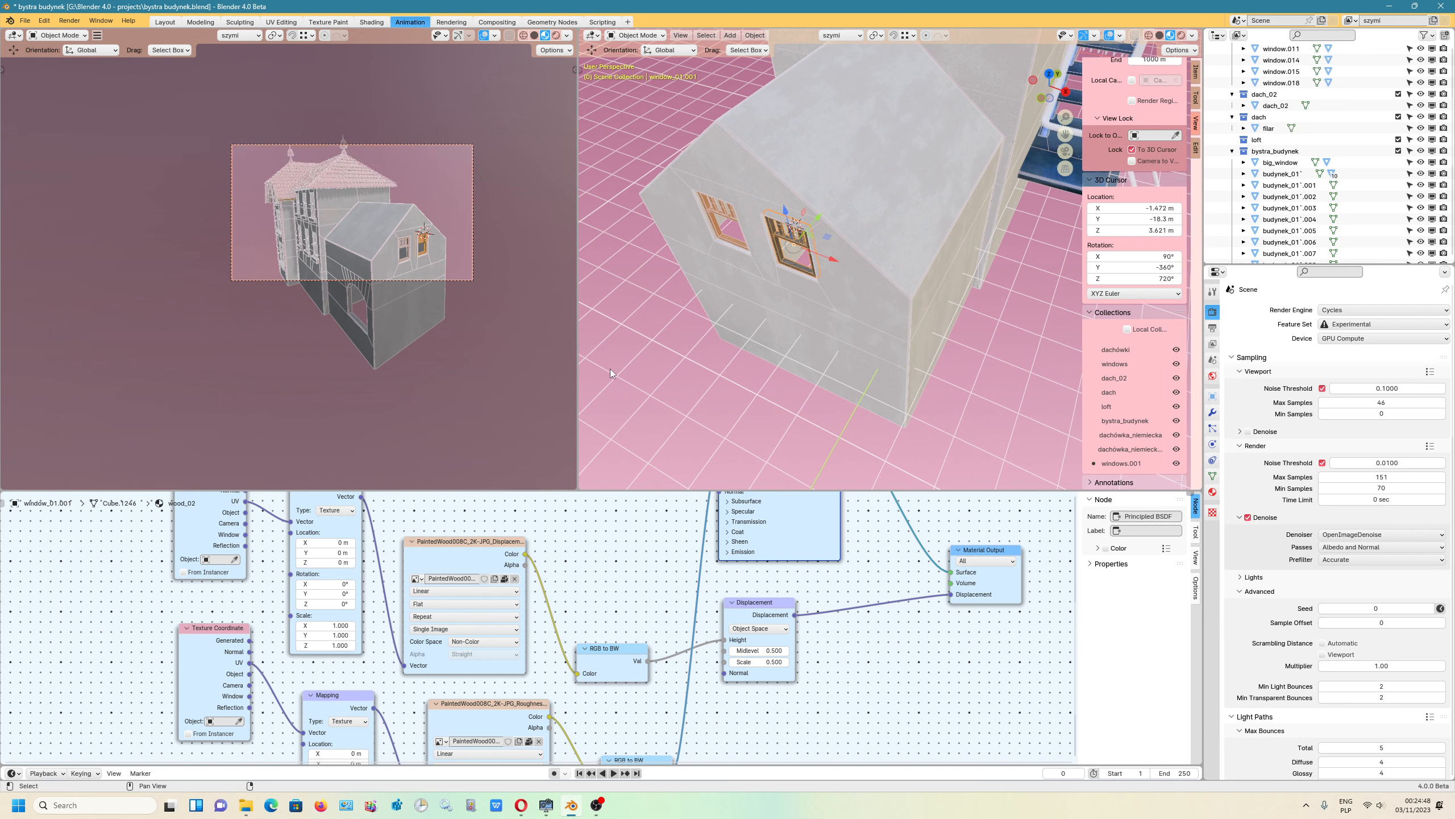
Step: Select the camera, then move and rotate it to face the gable wall containing the two wooden windows
scroll(692, 318, "down", 6)
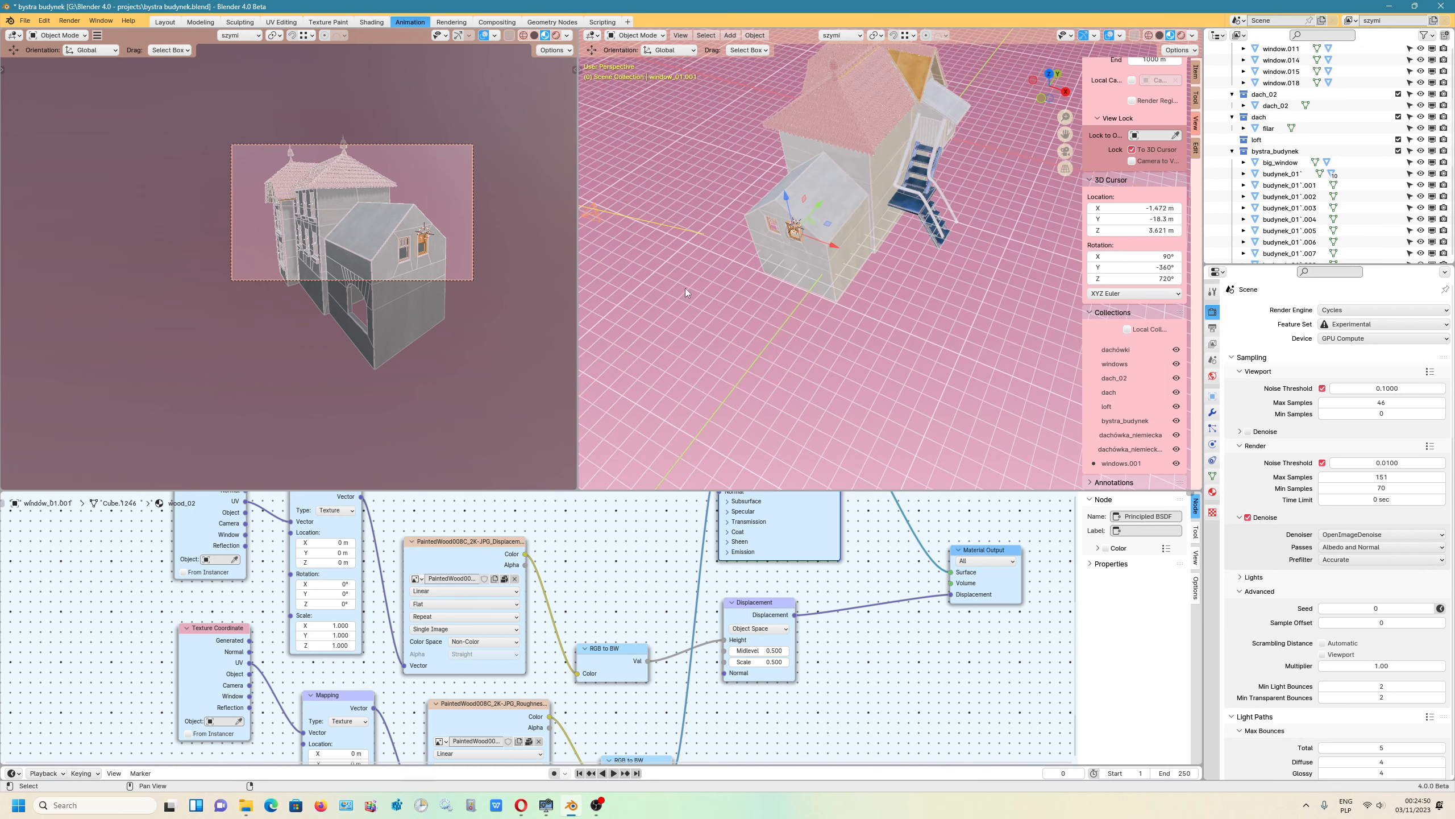
left_click(600, 223)
middle_click_drag(630, 275, 682, 294, "shift")
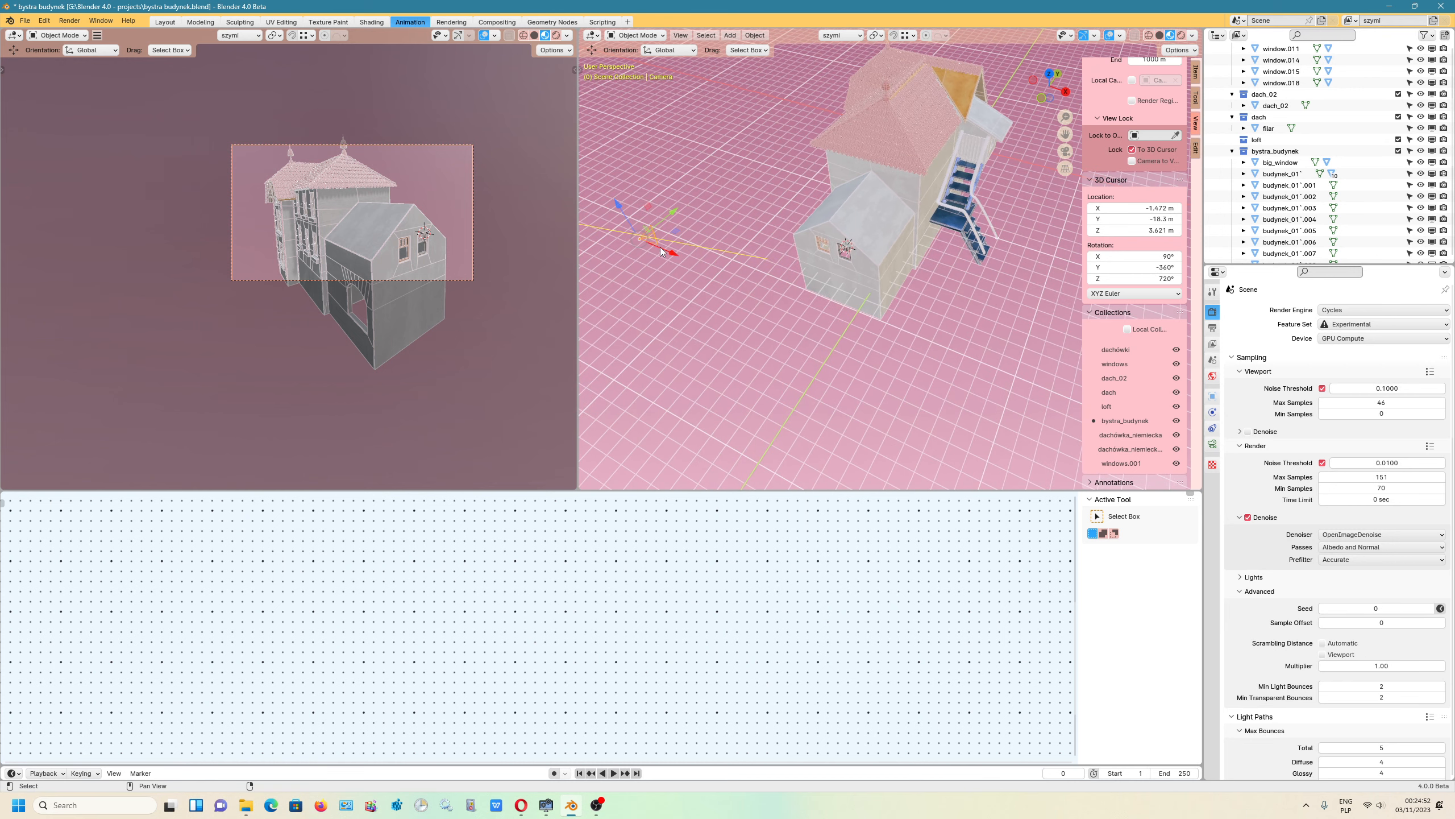
left_click_drag(660, 247, 745, 236)
key("shift+space")
key("r")
key("shift+space")
key("g")
key("y")
Step: Render a still image from the camera view
left_click(25, 21)
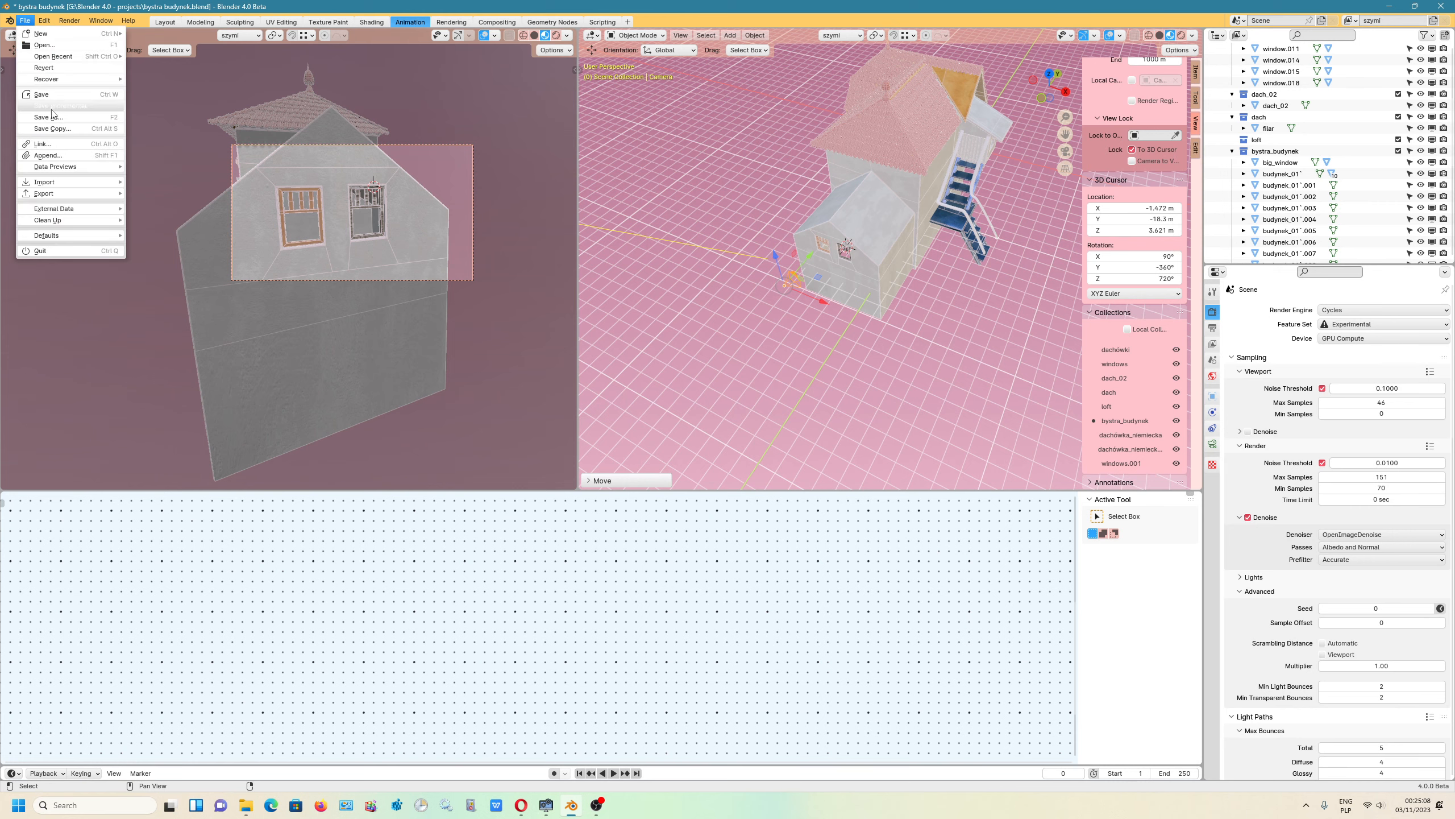
left_click(69, 20)
left_click(82, 33)
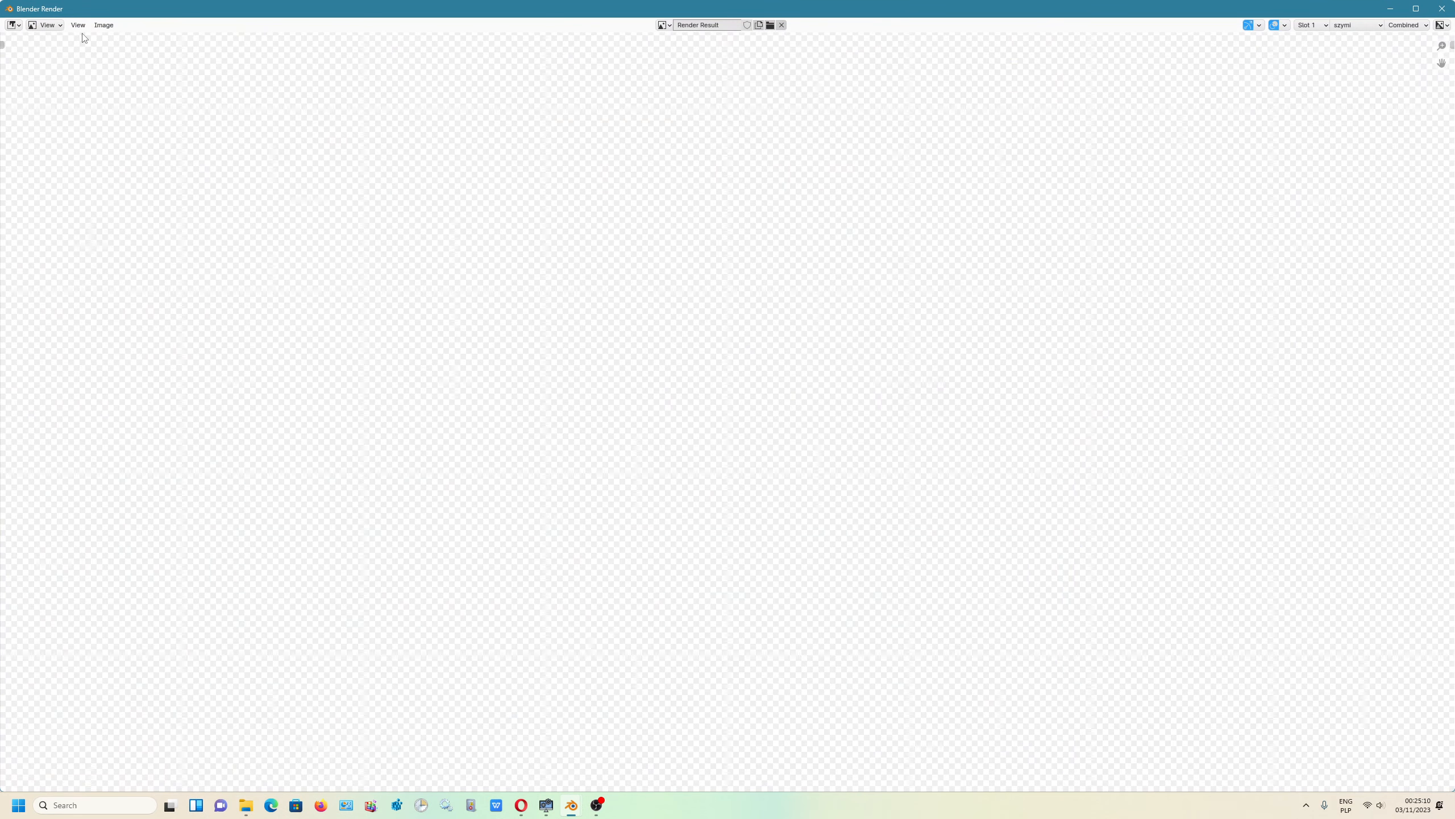